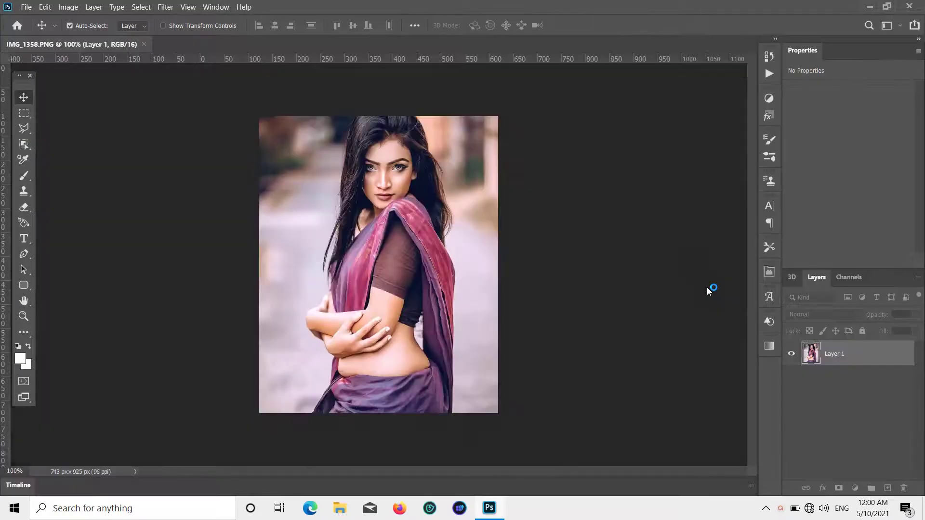
- Create a new document from the 1280 x 720 px preset at 300 ppi with a white background
left_click(26, 8)
left_click(38, 18)
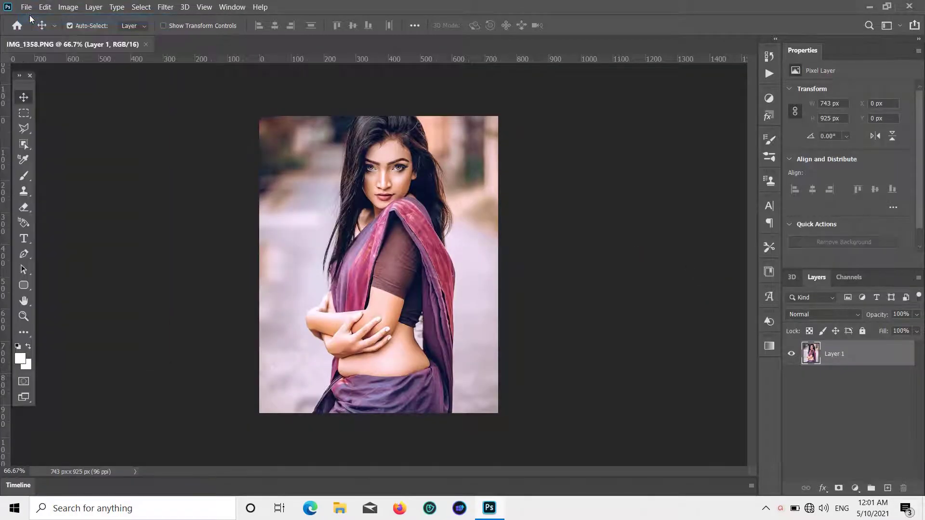
left_click(658, 172)
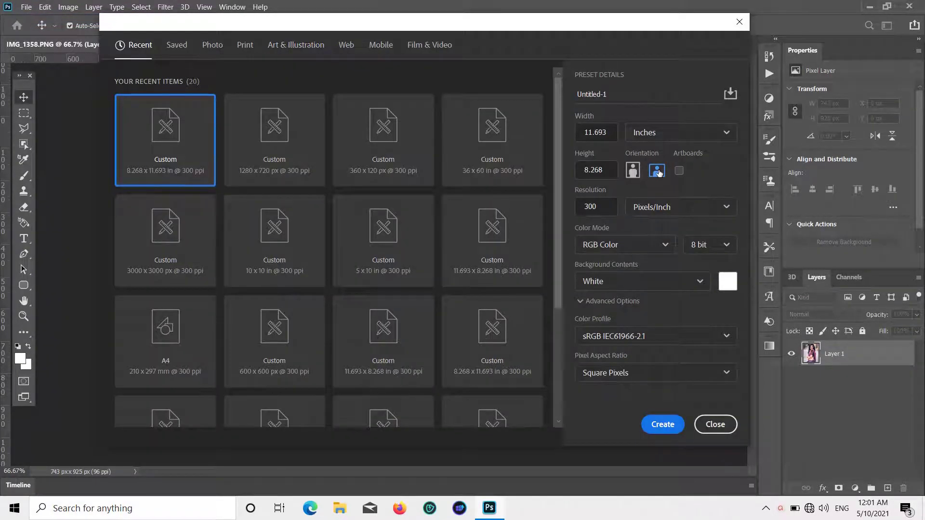
left_click(304, 171)
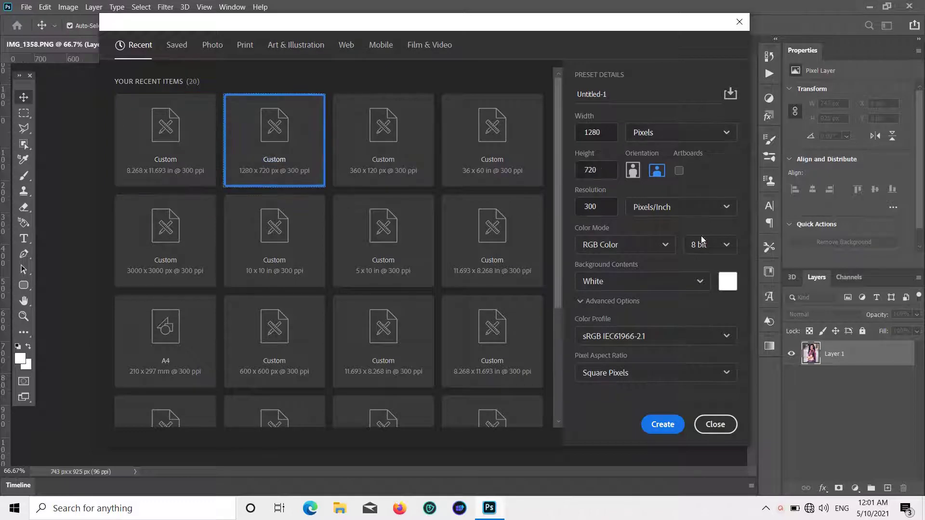
left_click(663, 424)
- Draw a rectangle about 1326 x 747 px covering the whole canvas and fill it with black
left_click(23, 284)
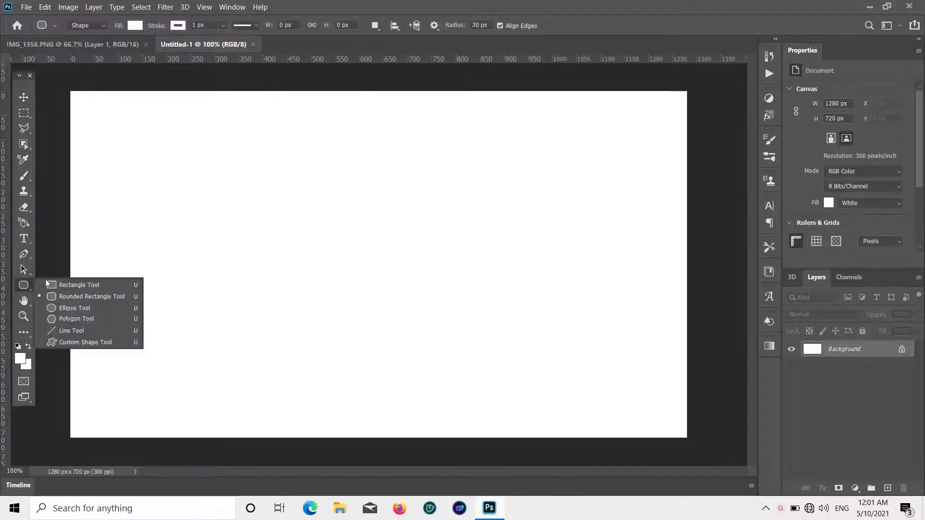
left_click(73, 284)
left_click_drag(58, 87, 697, 447)
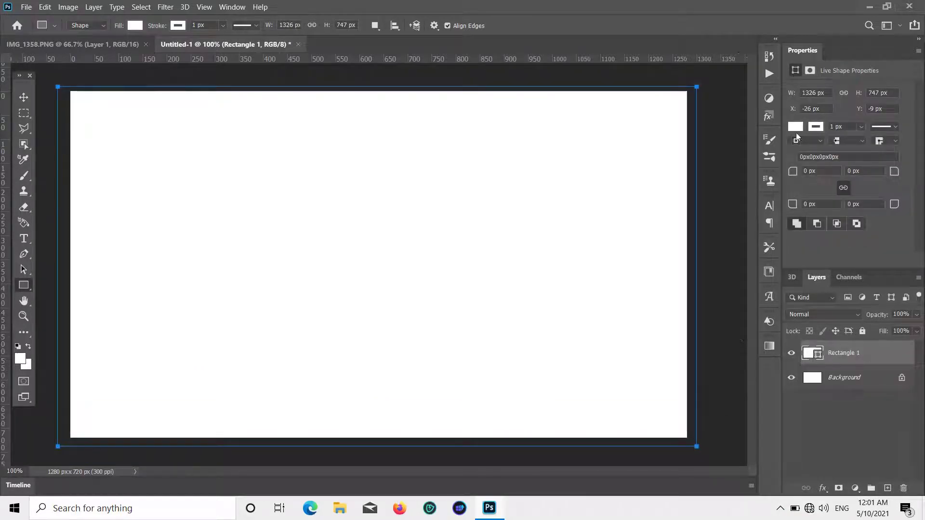
left_click(795, 126)
left_click(758, 191)
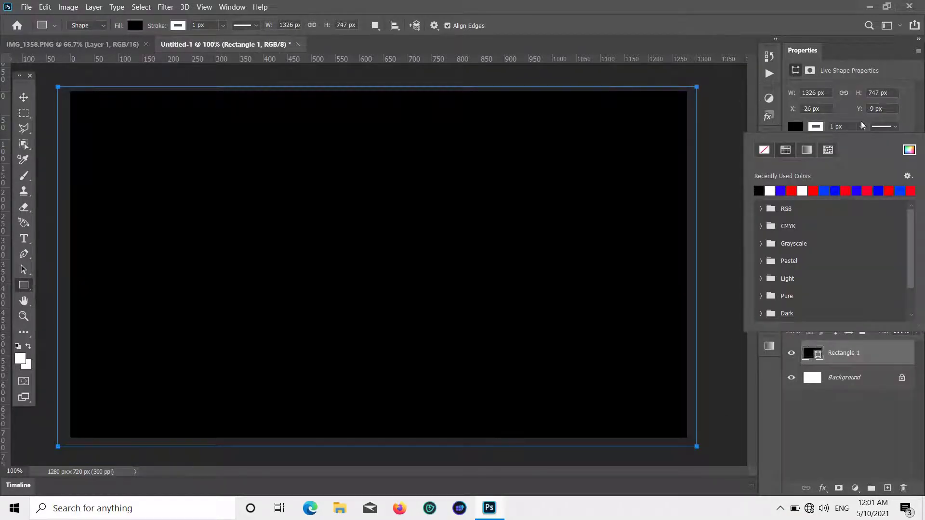
- Remove the stroke from the black rectangle
left_click(795, 126)
left_click(795, 127)
left_click(764, 149)
key("Escape")
- Bring the portrait from IMG_1358.PNG into the new document and place it near the middle of the canvas
key("v")
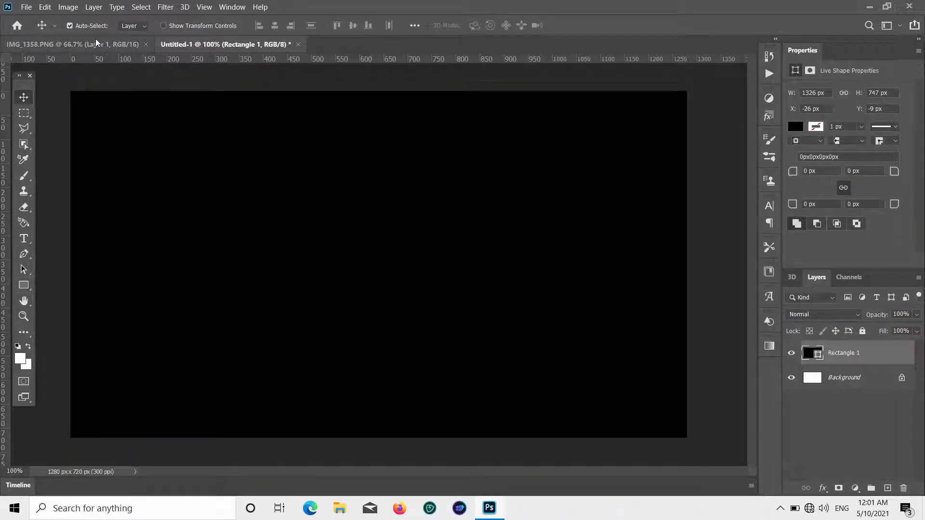
left_click(73, 44)
left_click_drag(411, 219, 369, 218)
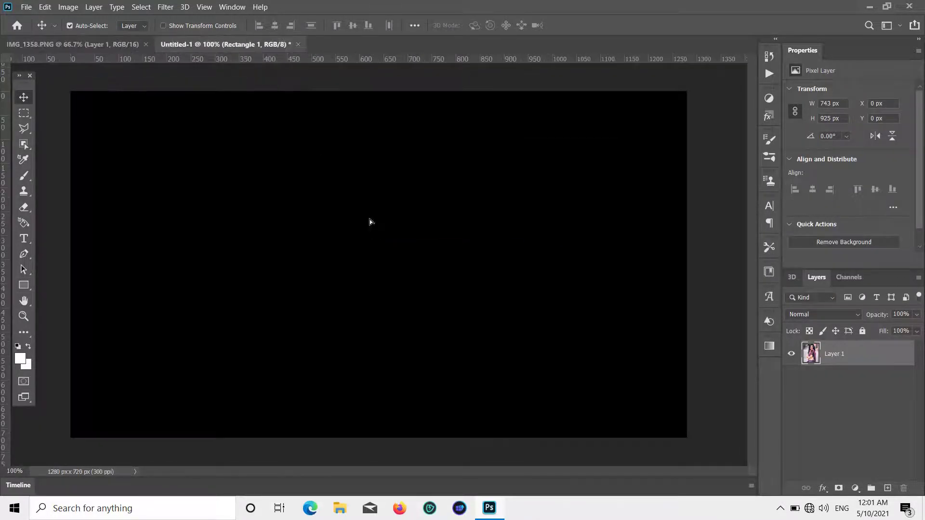
left_click(471, 208)
left_click_drag(461, 223, 472, 262)
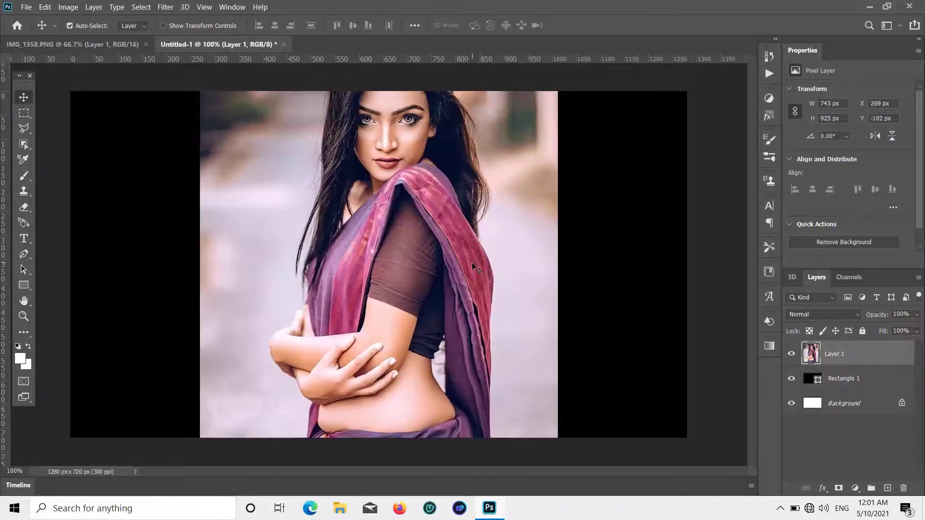
- Scale the portrait proportionally to about 77.6% and position it so it spans the full canvas height
key("ctrl+t")
left_click_drag(198, 265, 360, 265)
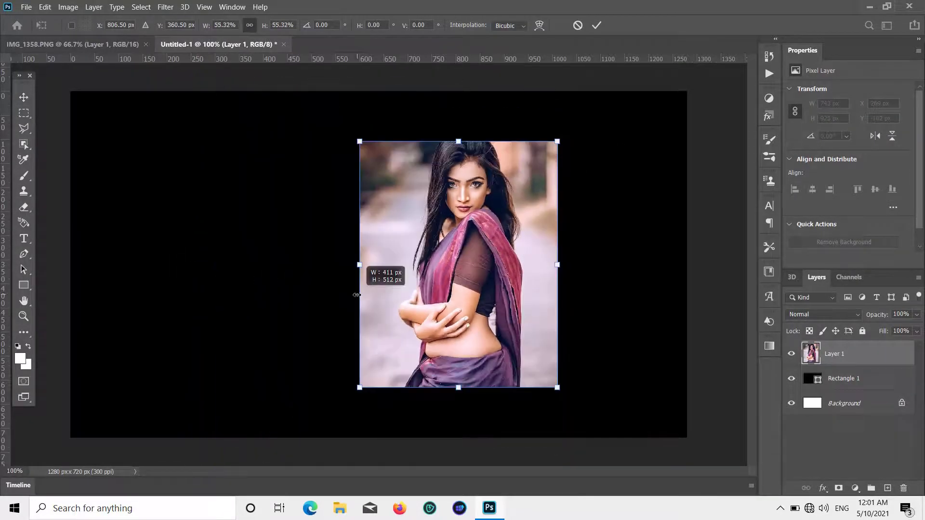
left_click_drag(476, 320, 377, 371)
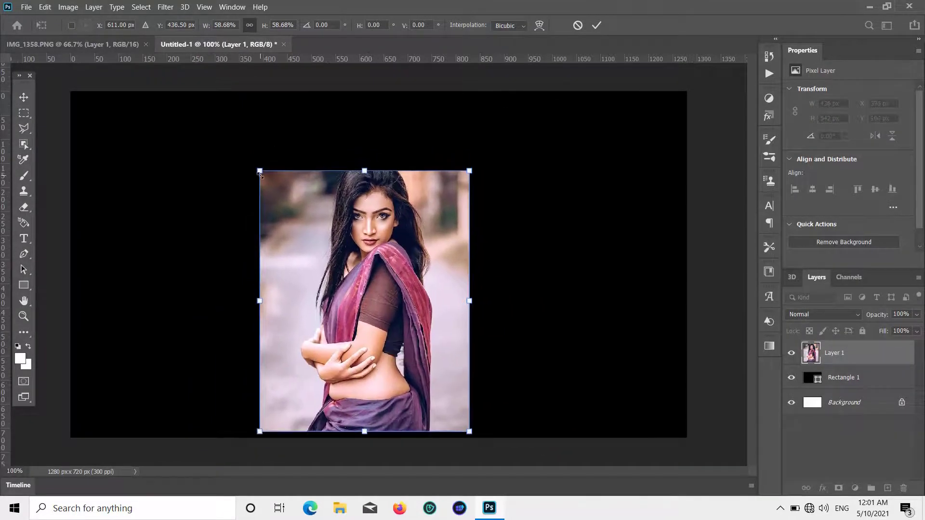
left_click_drag(261, 173, 209, 103)
left_click_drag(404, 198, 430, 183)
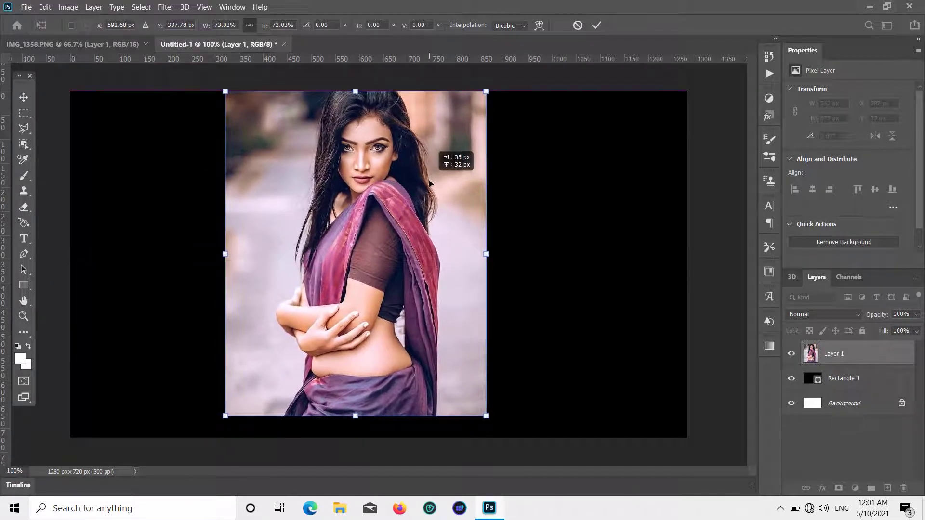
left_click_drag(225, 415, 209, 437)
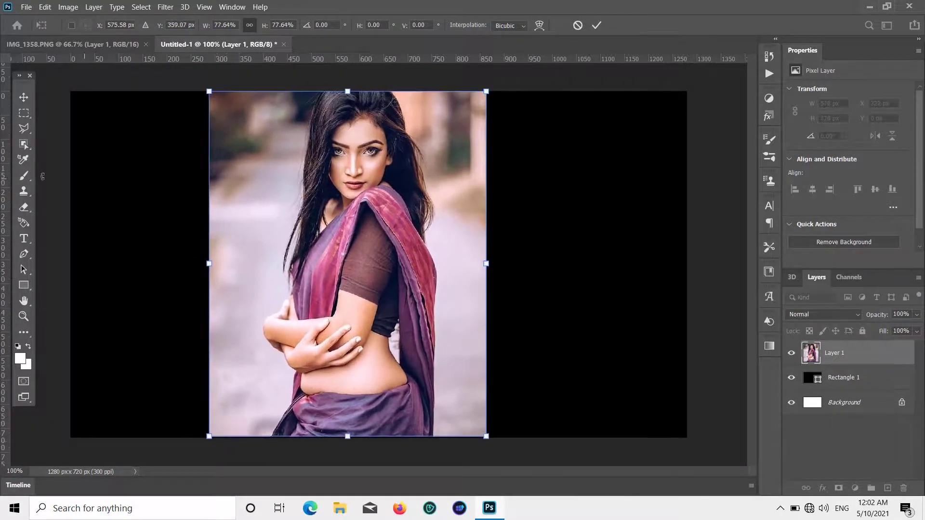
key("Return")
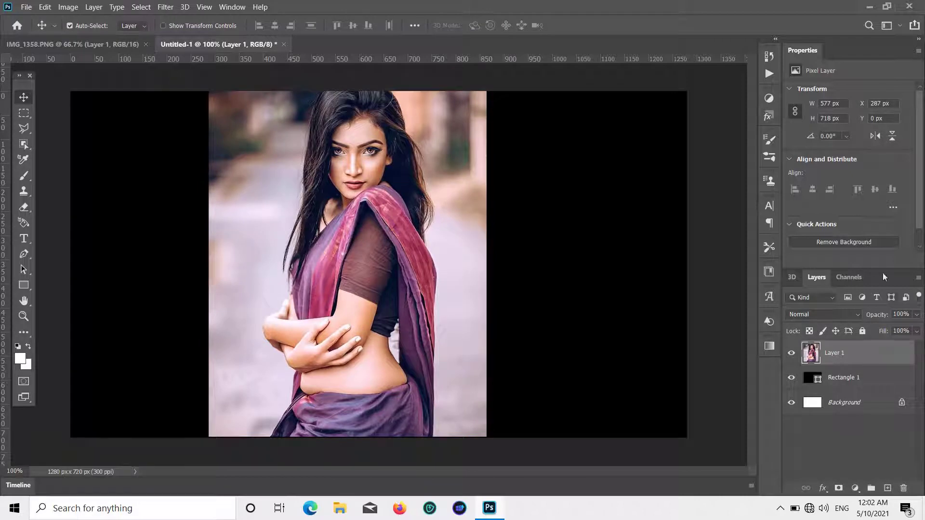
- Try the automatic Remove Background action on the portrait layer, undo it, and deselect the layer
left_click(863, 241)
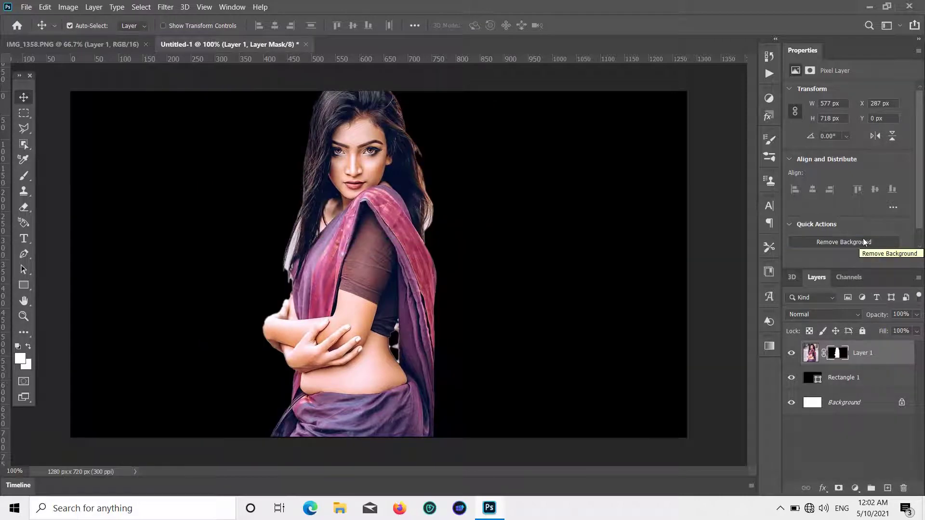
key("ctrl+z")
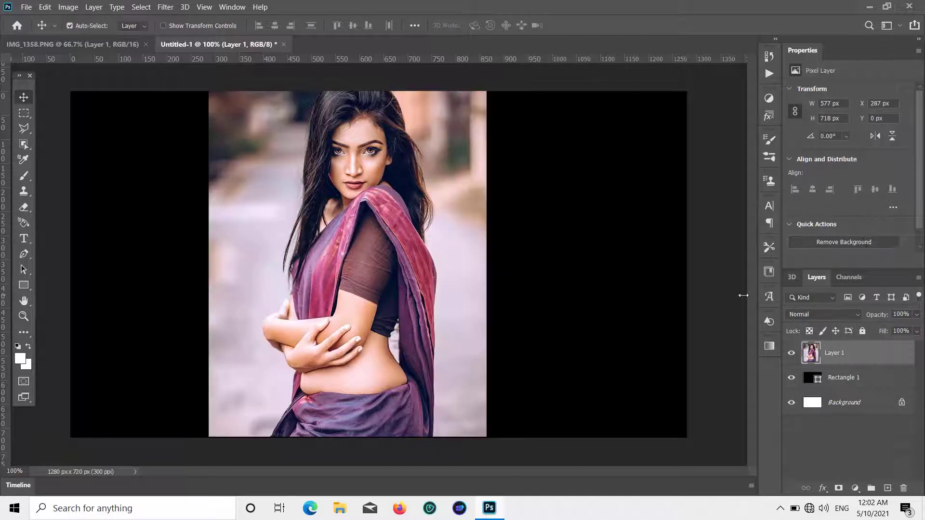
left_click(691, 309)
- Erase the photo background around the woman's outline on Layer 1 with a soft round eraser of up to 125 px
left_click(24, 208)
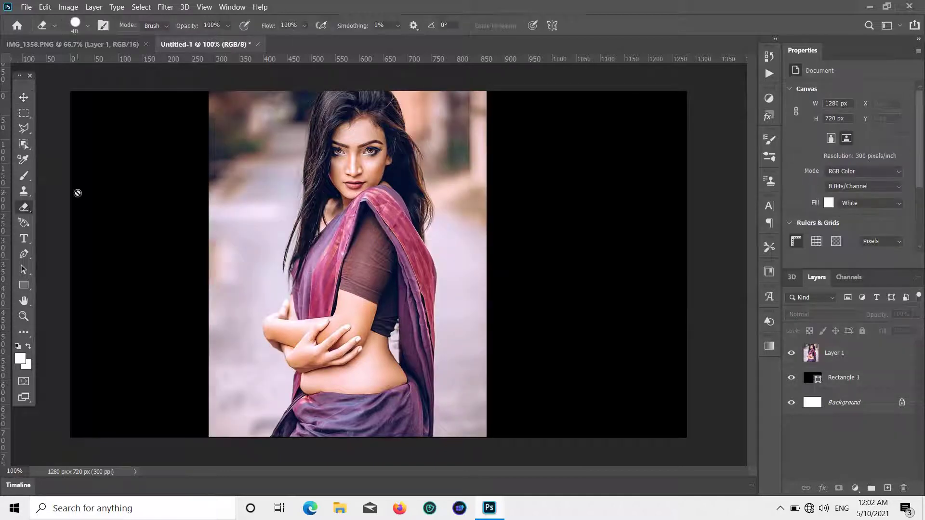
left_click(842, 356)
left_click(87, 26)
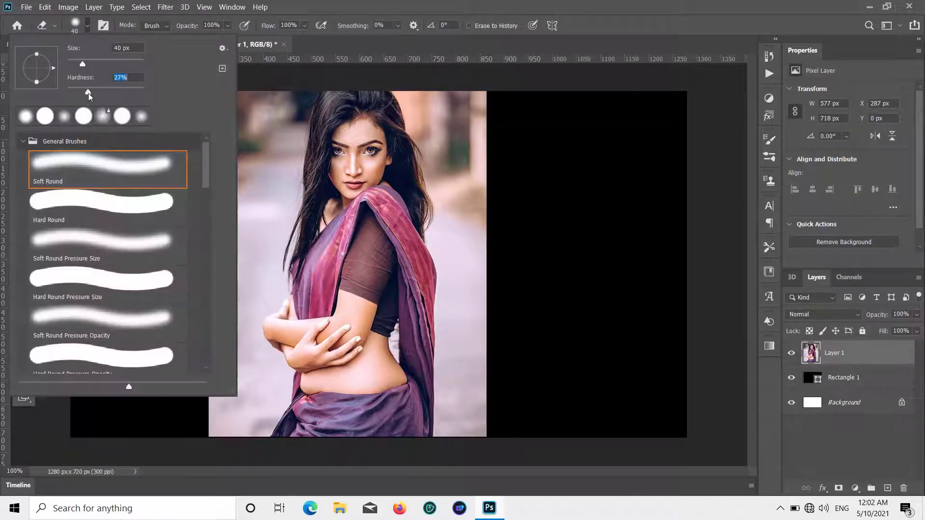
left_click(90, 26)
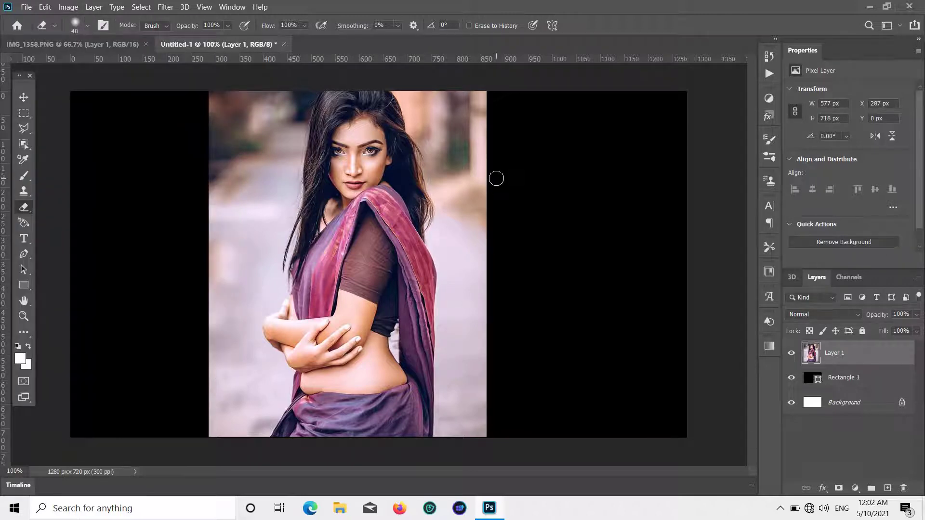
mouse_move(487, 102)
left_mouse_down()
mouse_move(495, 128)
mouse_move(439, 94)
mouse_move(482, 155)
mouse_move(506, 397)
mouse_move(474, 442)
mouse_move(461, 428)
mouse_move(451, 210)
mouse_move(491, 365)
mouse_move(455, 193)
mouse_move(411, 106)
mouse_move(394, 88)
mouse_move(312, 75)
mouse_move(218, 129)
mouse_move(292, 112)
mouse_move(248, 185)
mouse_move(215, 91)
mouse_move(236, 419)
mouse_move(221, 436)
mouse_move(203, 334)
mouse_move(216, 167)
mouse_move(289, 130)
mouse_move(265, 230)
mouse_move(296, 146)
mouse_move(292, 130)
mouse_move(262, 247)
mouse_move(243, 206)
mouse_move(252, 245)
mouse_move(233, 360)
mouse_move(245, 435)
mouse_move(256, 386)
left_mouse_up()
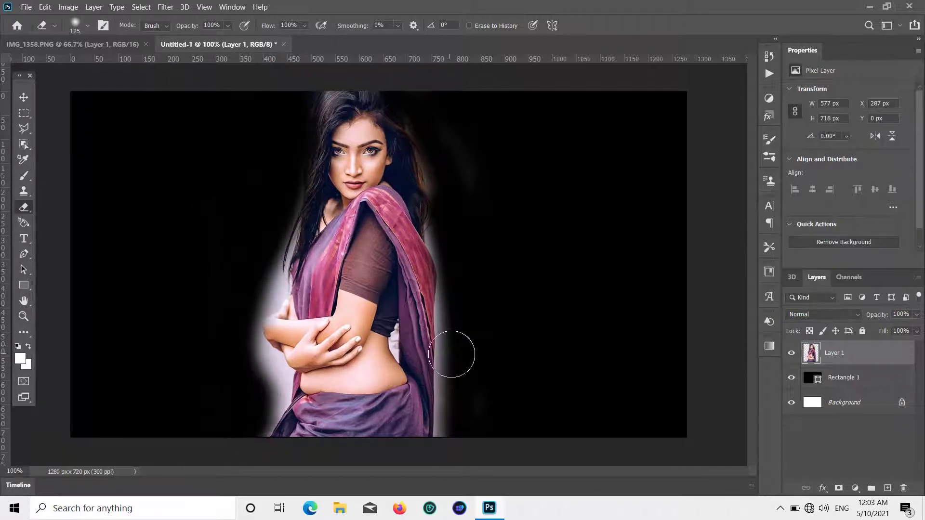
mouse_move(451, 354)
left_mouse_down()
mouse_move(452, 443)
mouse_move(463, 351)
mouse_move(452, 277)
mouse_move(458, 416)
mouse_move(458, 238)
mouse_move(434, 251)
mouse_move(443, 233)
mouse_move(450, 244)
mouse_move(443, 170)
mouse_move(429, 142)
left_mouse_up()
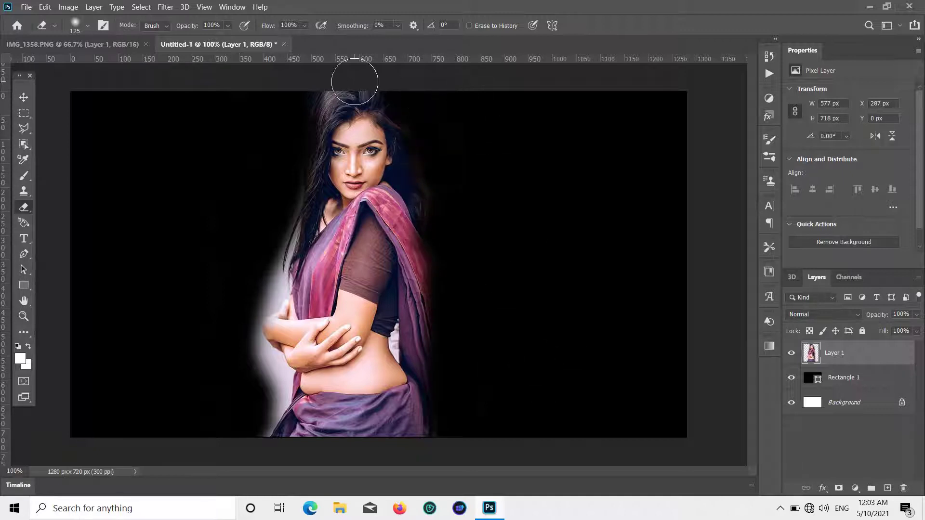
left_click_drag(281, 211, 271, 275)
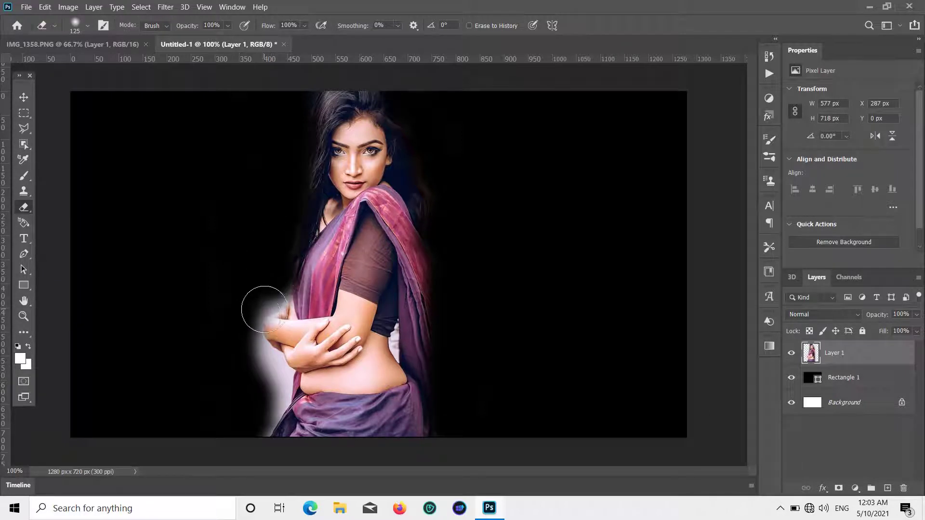
mouse_move(264, 309)
left_mouse_down()
mouse_move(273, 286)
mouse_move(252, 340)
mouse_move(279, 289)
mouse_move(262, 356)
mouse_move(278, 378)
mouse_move(276, 399)
mouse_move(263, 423)
mouse_move(282, 376)
mouse_move(264, 336)
left_mouse_up()
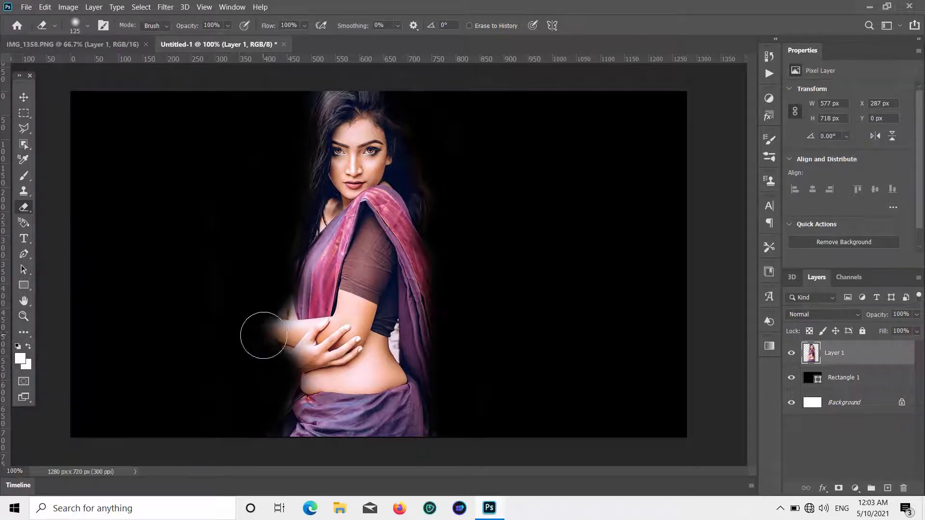
- Erase the leftover background in the gap between the waist and the sari, reducing the eraser to 10 px
scroll(411, 374, "up", 6)
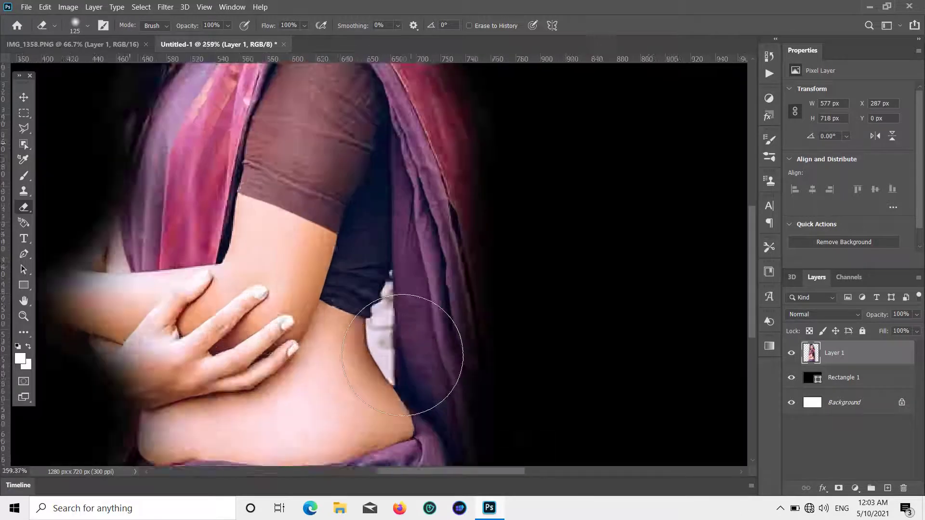
key("bracketleft")
key("bracketleft")
key("bracketleft")
key("bracketleft")
key("bracketleft")
key("bracketleft")
key("bracketleft")
key("bracketleft")
key("bracketleft")
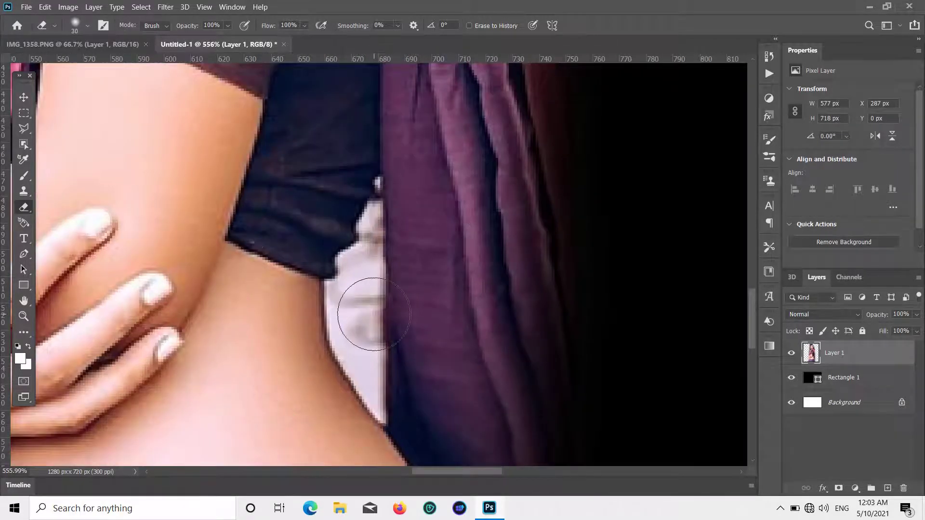
mouse_move(357, 310)
left_mouse_down()
mouse_move(375, 191)
mouse_move(342, 303)
mouse_move(339, 295)
mouse_move(368, 367)
mouse_move(380, 342)
mouse_move(379, 417)
mouse_move(342, 351)
mouse_move(360, 355)
left_mouse_up()
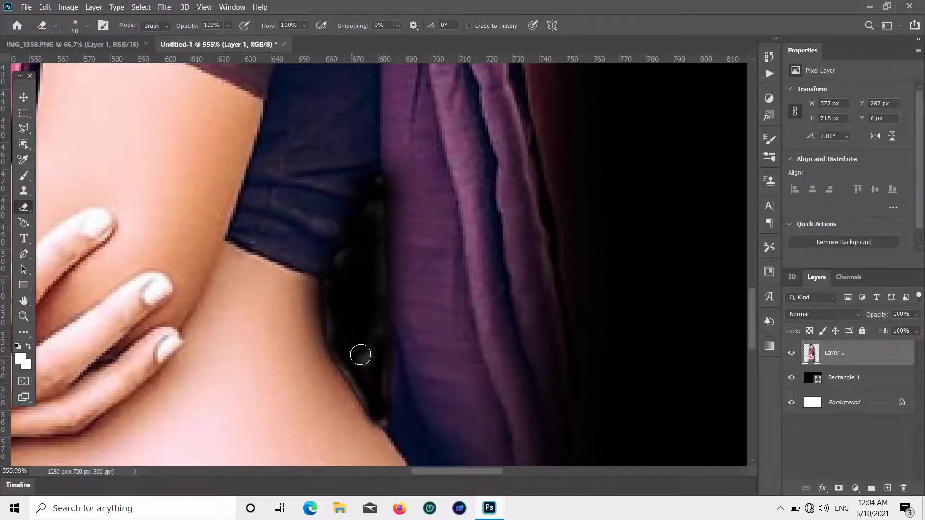
key("ctrl+0")
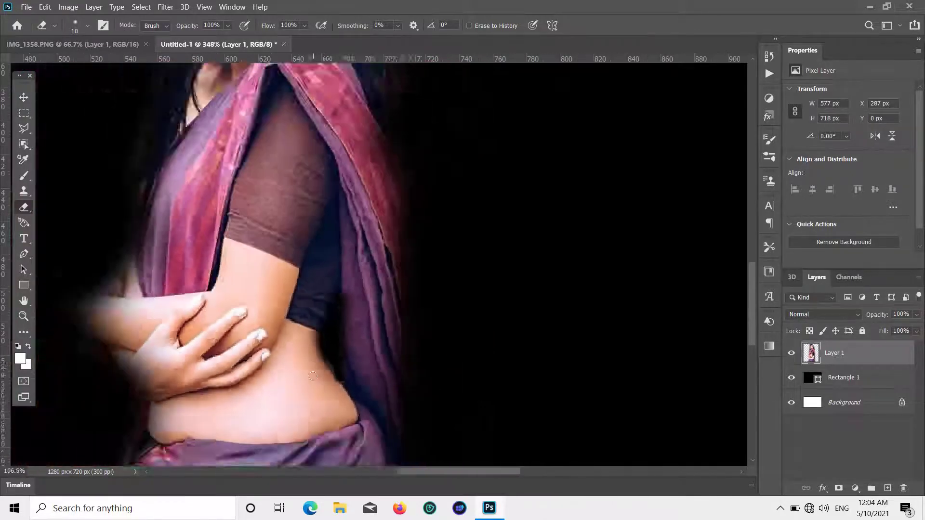
- Add a new layer above the portrait and set its blend mode to Lighten
left_click(24, 96)
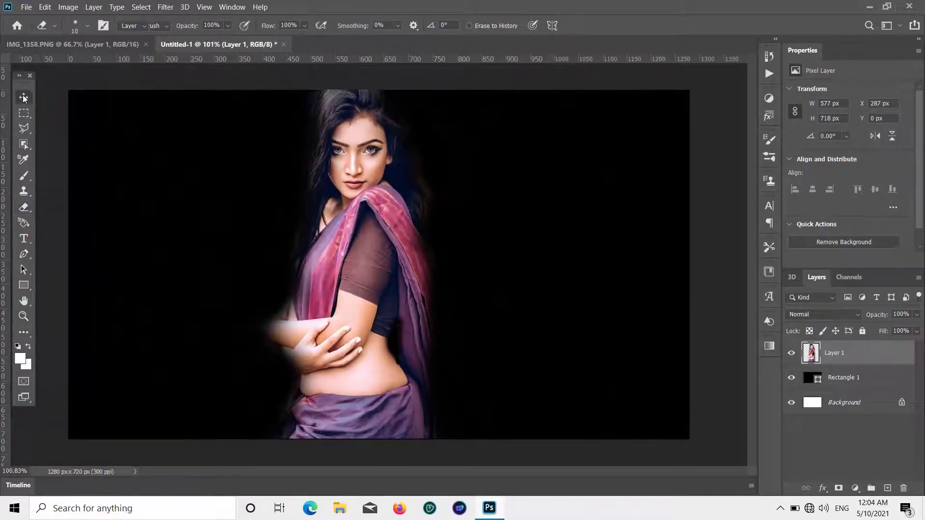
left_click(887, 488)
left_click(858, 317)
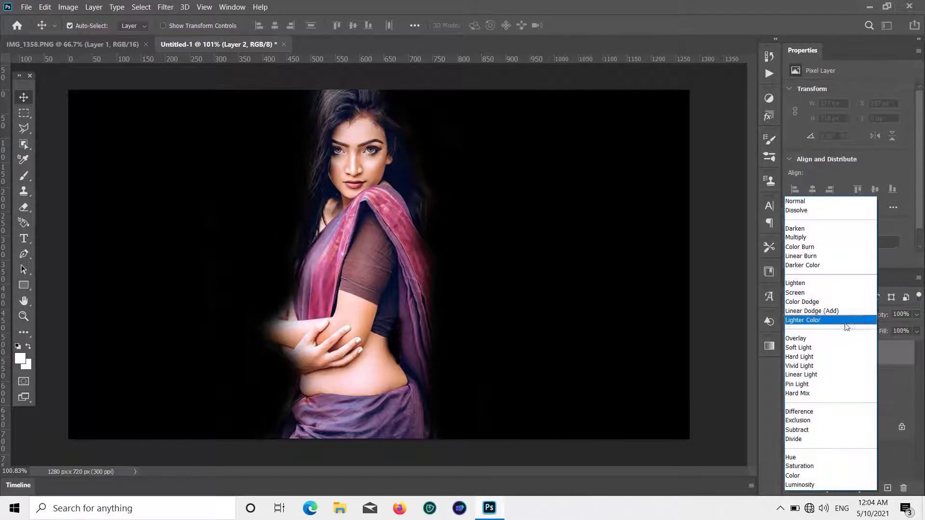
left_click(825, 285)
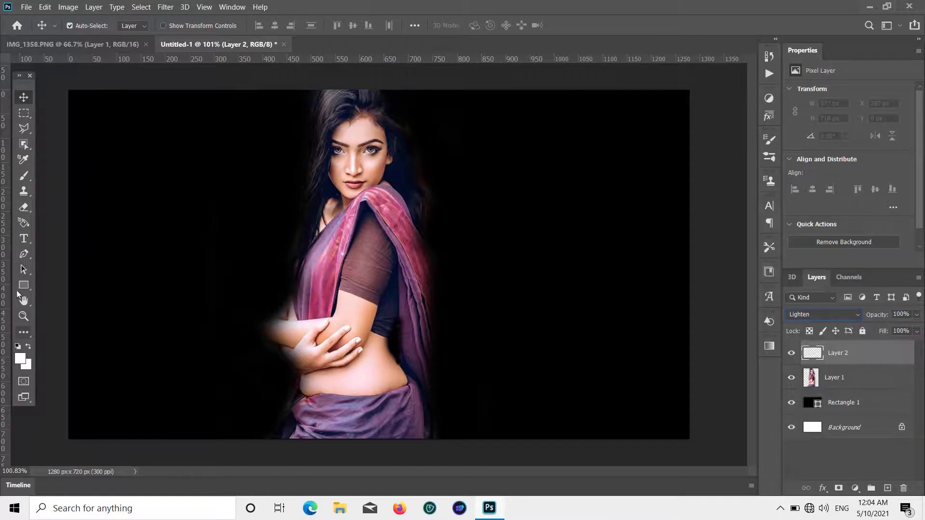
left_click(24, 176)
key("c")
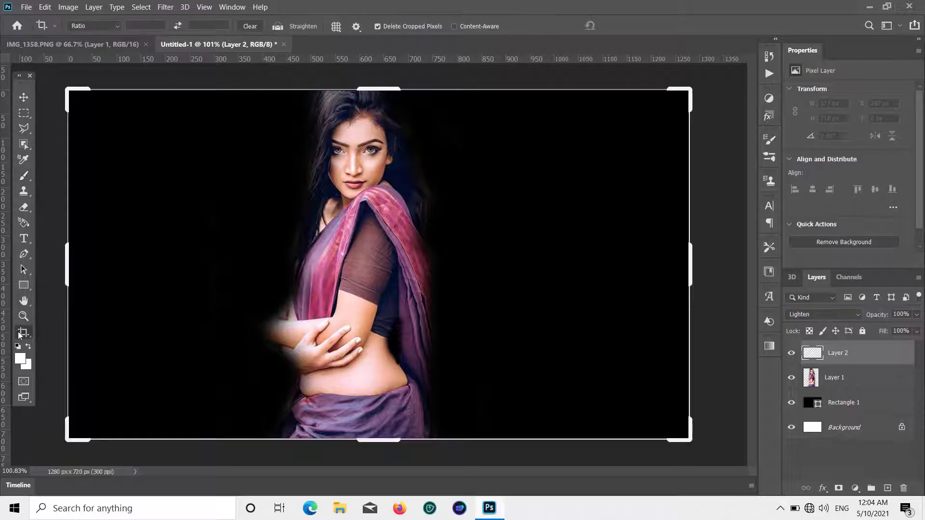
left_click(23, 96)
- Set the foreground color to bright red and activate the Brush tool for painting on Layer 2
left_click(20, 358)
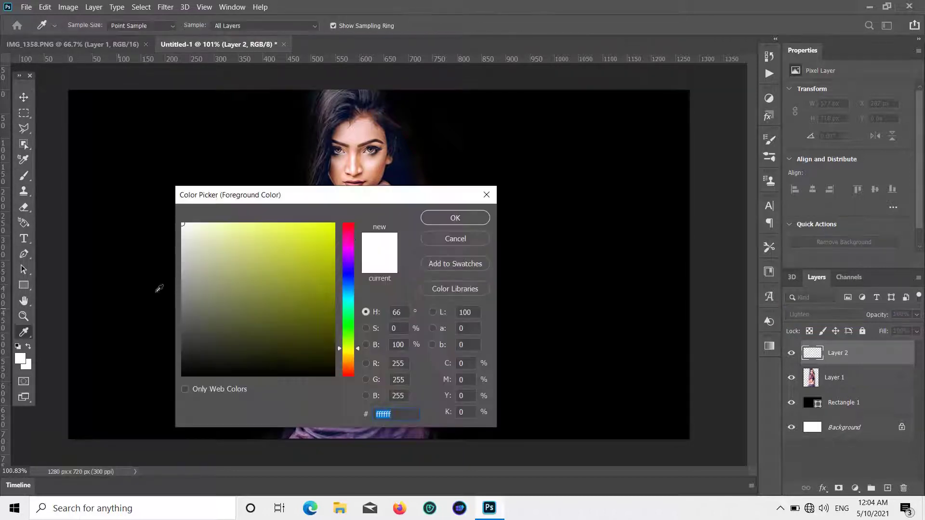
left_click(350, 230)
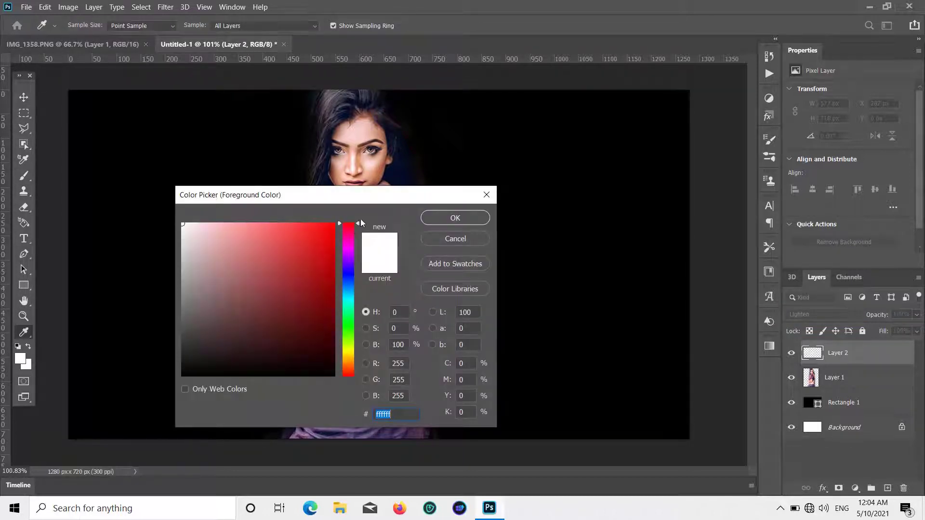
left_click_drag(315, 226, 350, 226)
left_click(443, 218)
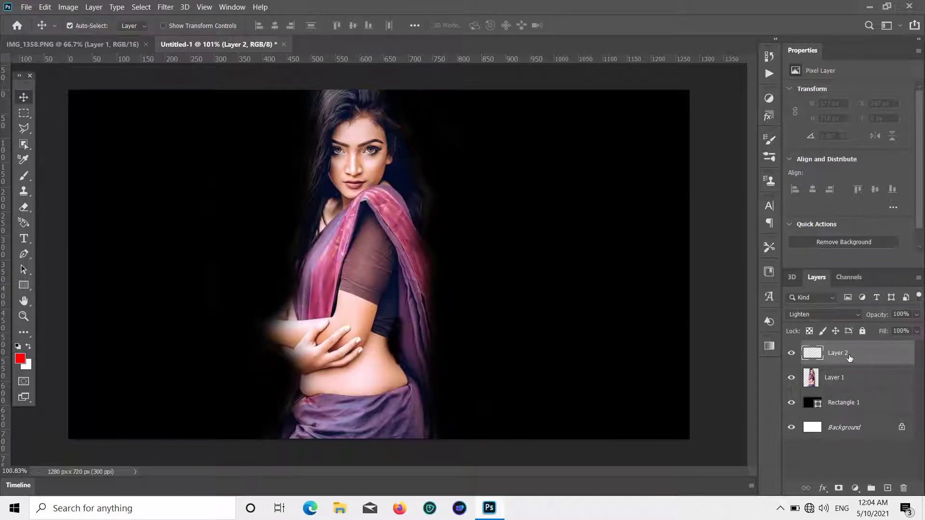
left_click(23, 175)
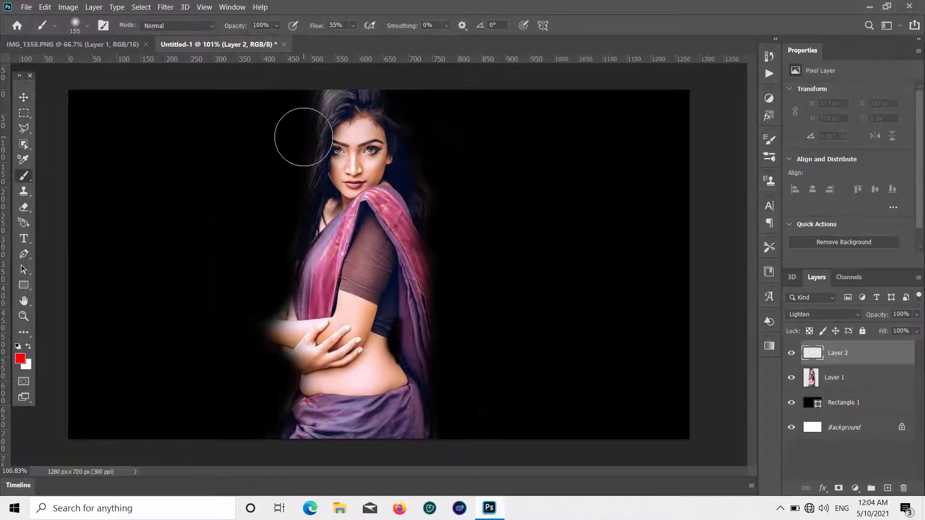
- Enlarge the brush to 500 px, try a red glow beside the woman's head, and undo that glow
key("bracketright")
left_click(244, 155)
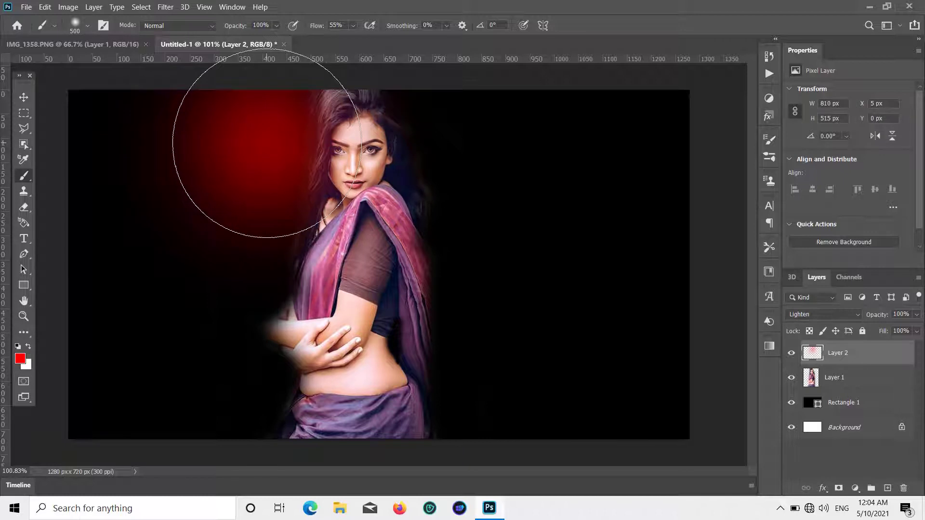
key("ctrl+z")
- Change Layer 2 to Soft Light at 100% opacity and paint red light down the image-left side of the woman
left_click(916, 314)
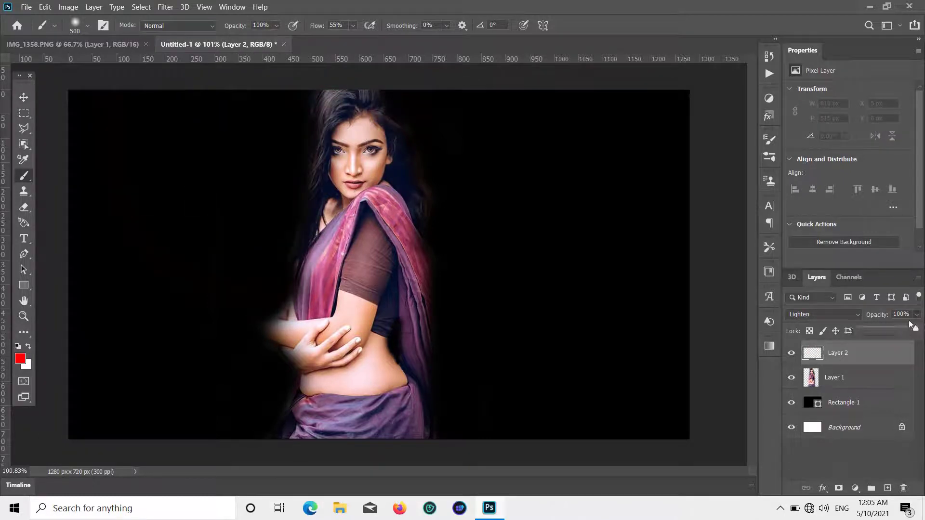
left_click(843, 314)
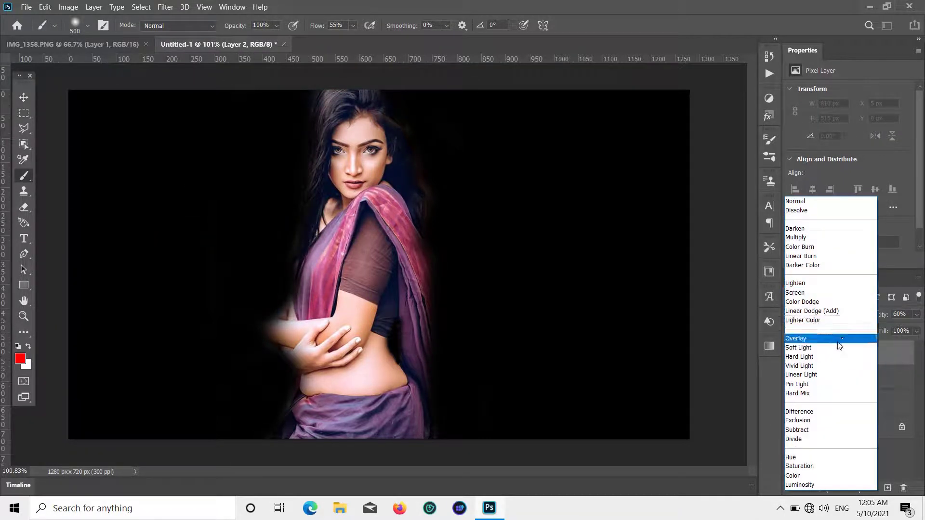
left_click(812, 333)
left_click(856, 316)
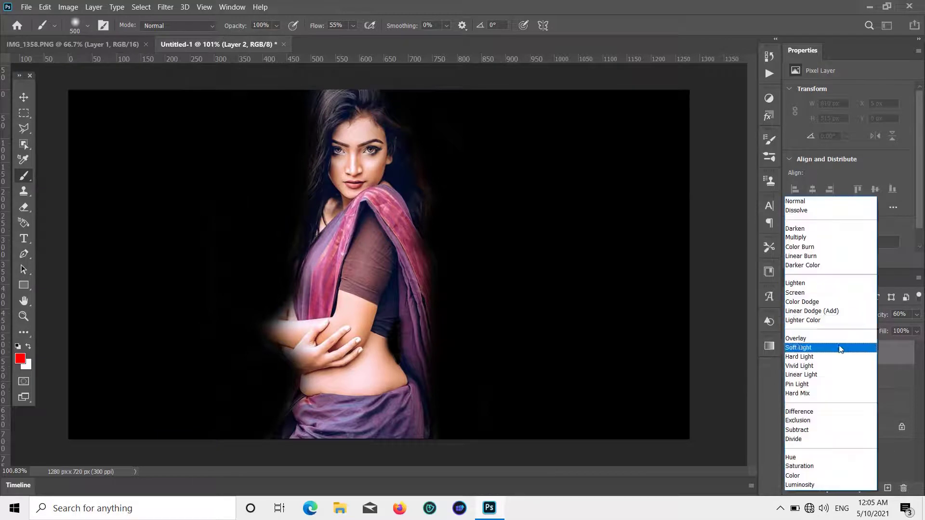
left_click(806, 353)
mouse_move(279, 133)
left_mouse_down()
mouse_move(251, 196)
mouse_move(260, 325)
mouse_move(242, 382)
mouse_move(258, 365)
mouse_move(266, 250)
left_mouse_up()
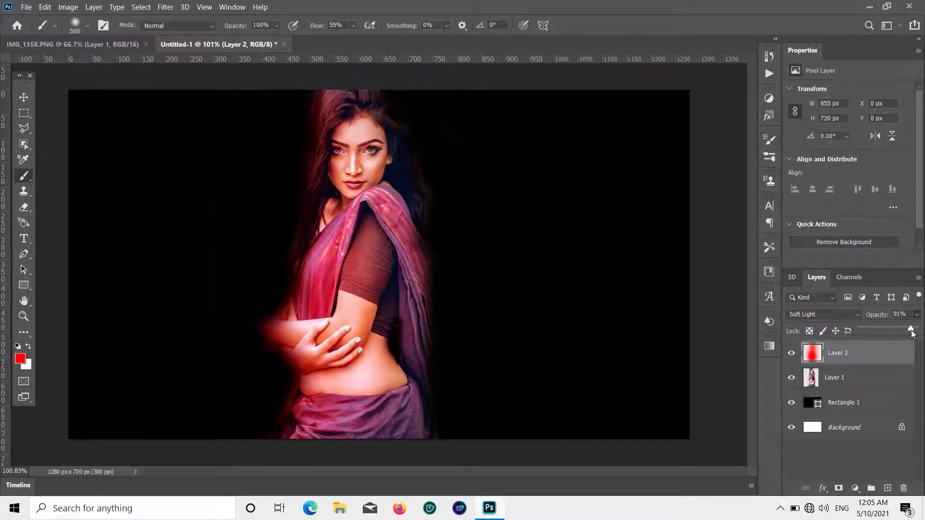
left_click_drag(903, 330, 916, 331)
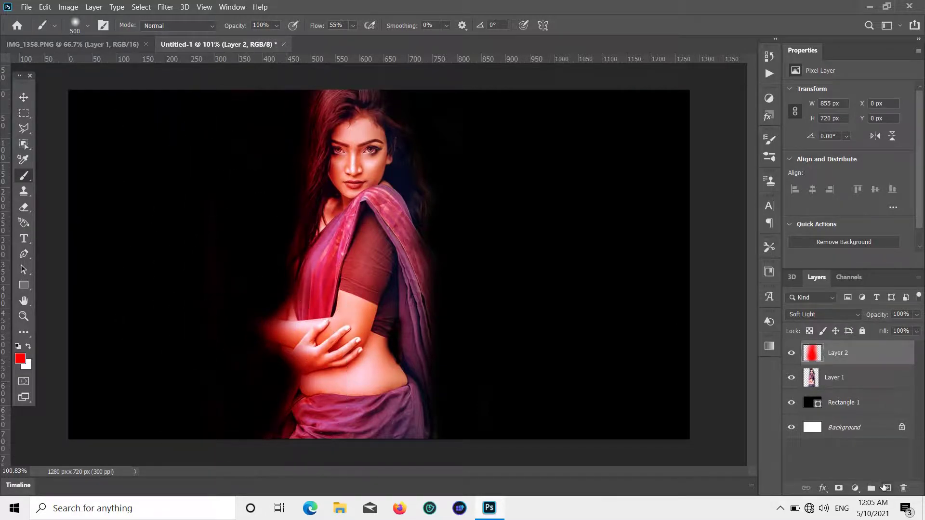
- Set the foreground color to blue #2400ff
left_click(20, 359)
left_click(347, 272)
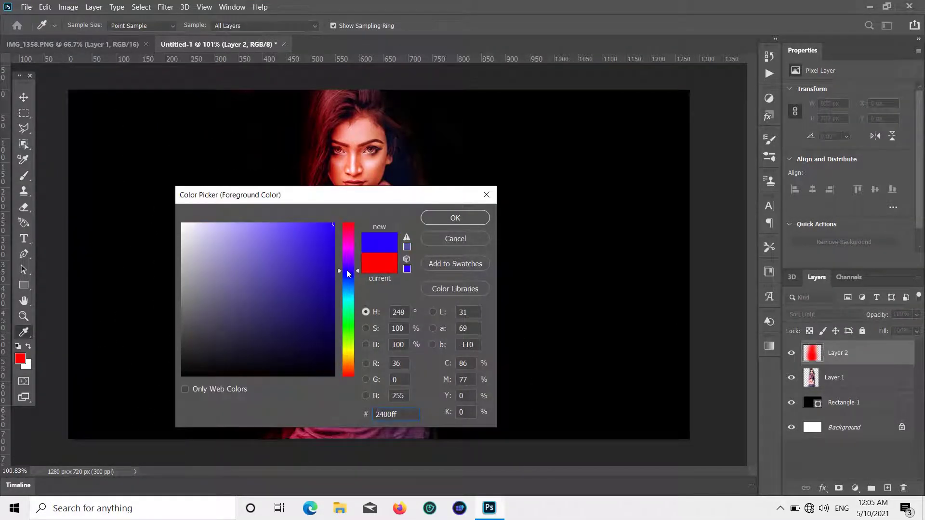
left_click(455, 217)
- Add a new Soft Light layer and paint blue light down the image-right side of the woman
left_click(888, 488)
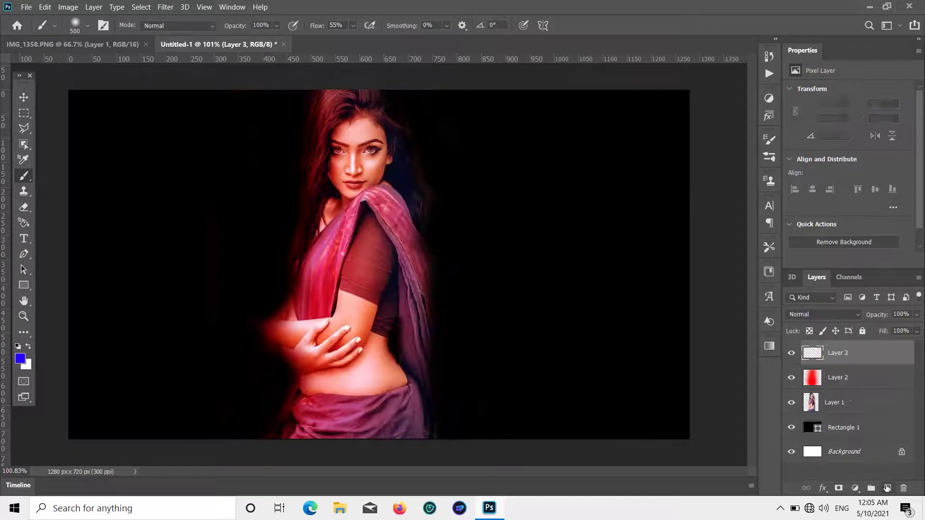
left_click(850, 315)
left_click(818, 351)
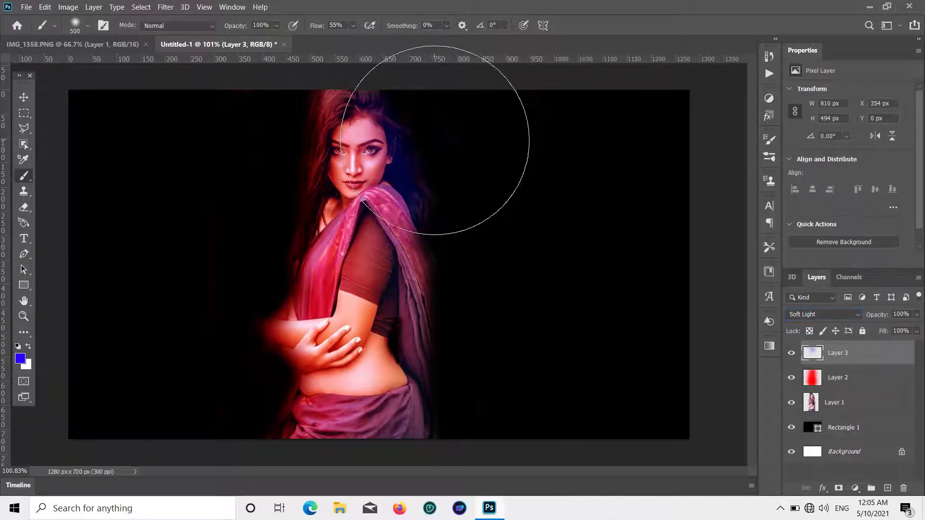
mouse_move(418, 161)
left_mouse_down()
mouse_move(399, 266)
mouse_move(403, 312)
mouse_move(428, 381)
mouse_move(445, 218)
mouse_move(422, 120)
mouse_move(447, 125)
mouse_move(394, 131)
mouse_move(417, 157)
mouse_move(399, 244)
mouse_move(426, 404)
mouse_move(446, 306)
mouse_move(432, 153)
mouse_move(419, 143)
mouse_move(449, 367)
left_mouse_up()
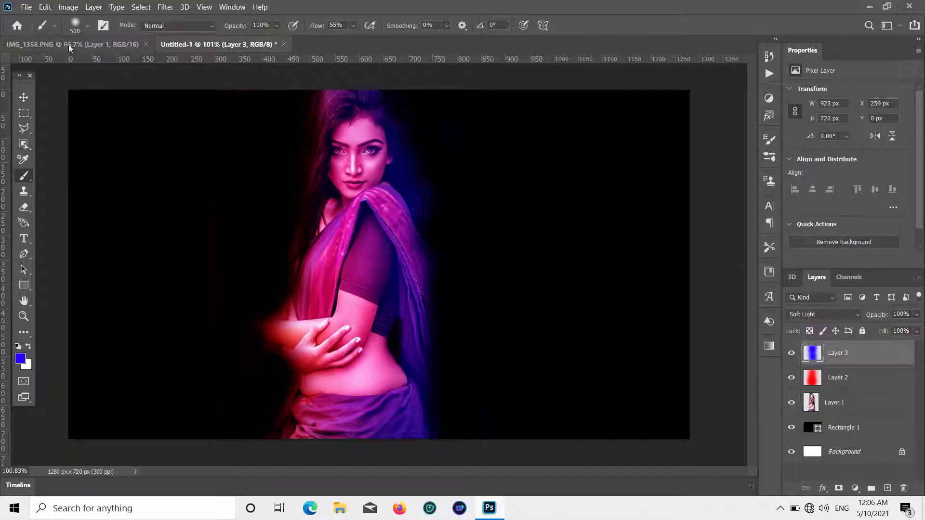
- Add another empty layer above the blue one and set the foreground color to bright green
left_click(25, 101)
left_click(887, 488)
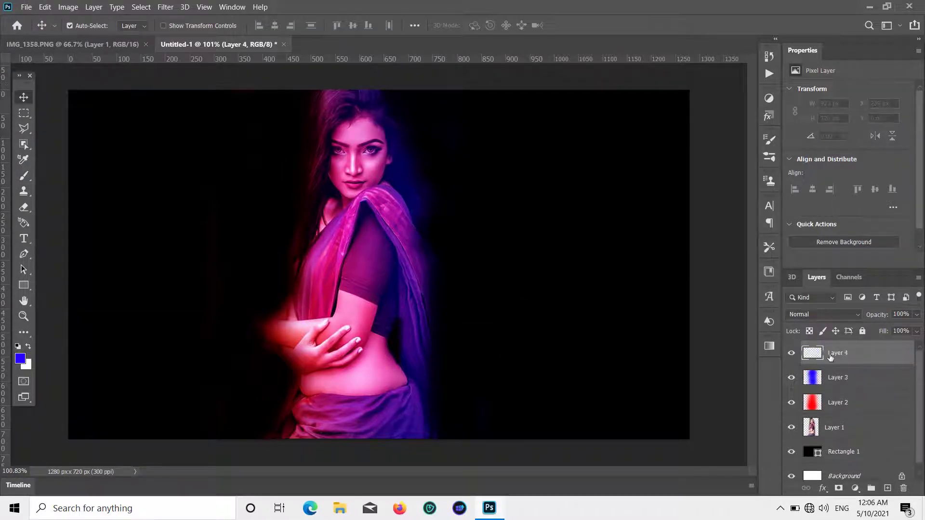
left_click(20, 357)
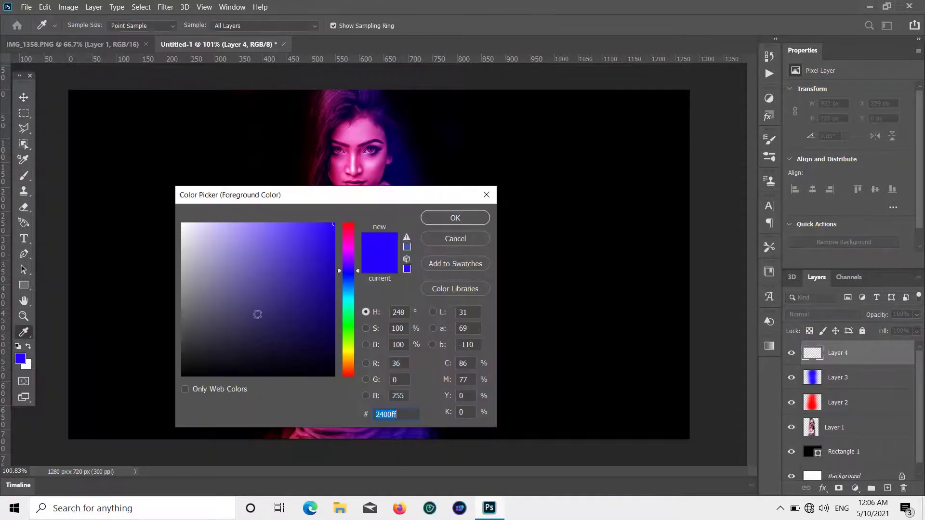
left_click(352, 322)
left_click(443, 220)
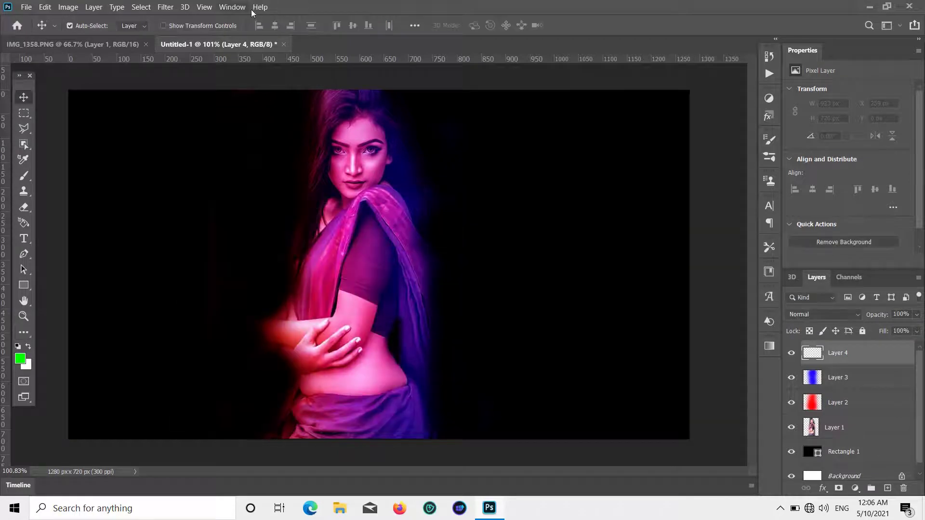
- Choose the Kyle's Spatter Brushes - Pressure Control 02 preset for the Brush tool
left_click(23, 177)
left_click(87, 26)
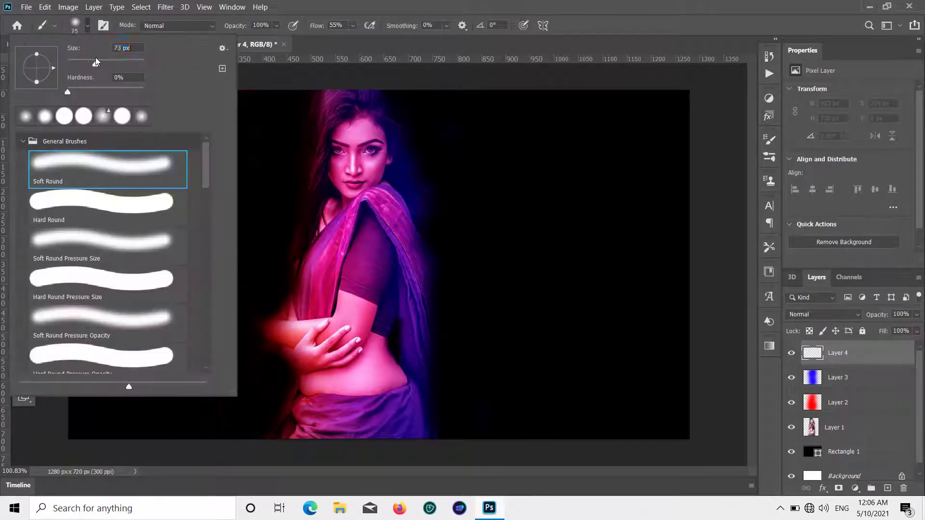
scroll(136, 195, "down", 20)
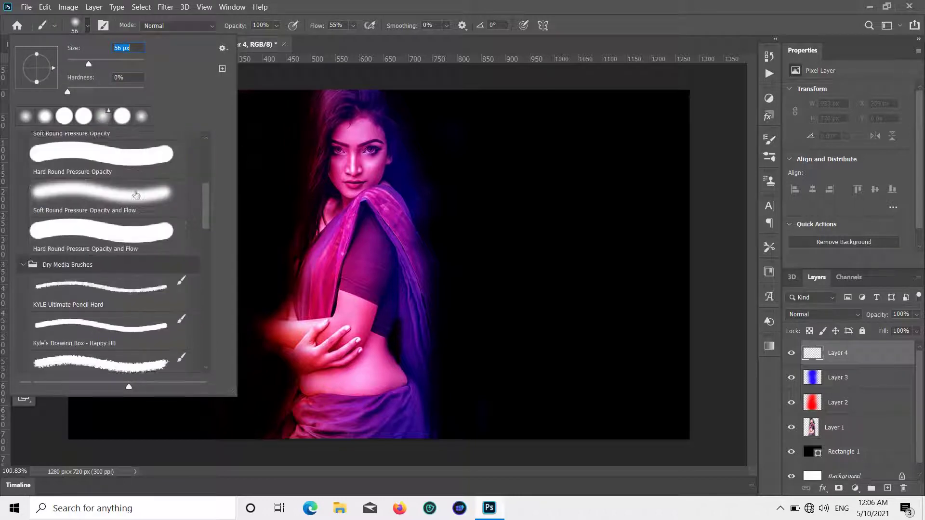
scroll(136, 195, "down", 15)
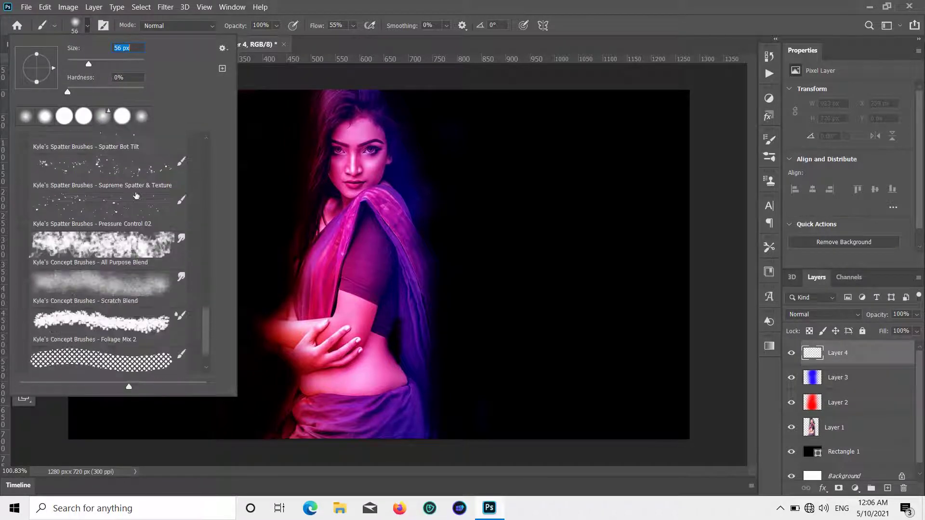
left_click(173, 200)
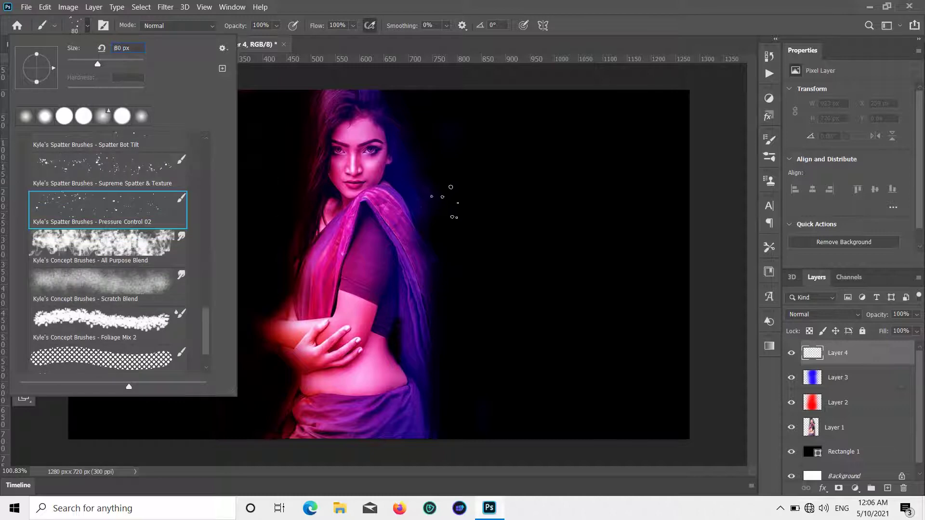
- Try 80 px green spatter on the black area in the upper right of the canvas and undo it
left_click(450, 202)
left_click(583, 185)
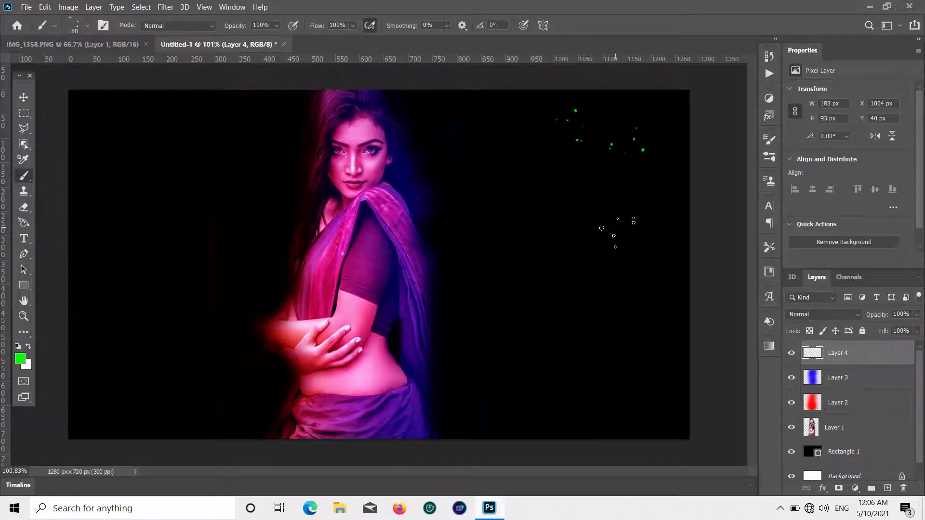
key("ctrl+z")
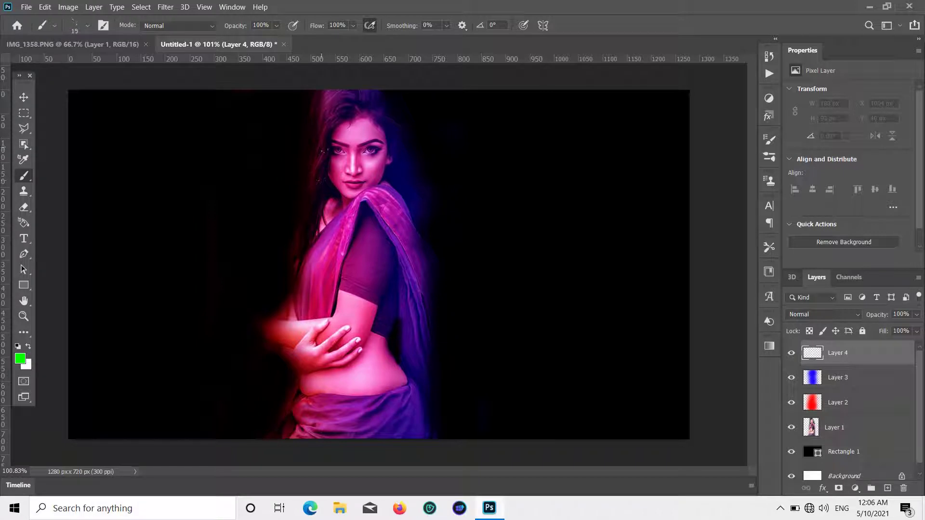
- Try smaller green spatter dabs on the woman's face, delete Layer 4, and undo the deletion
left_click(332, 151)
left_click(332, 164)
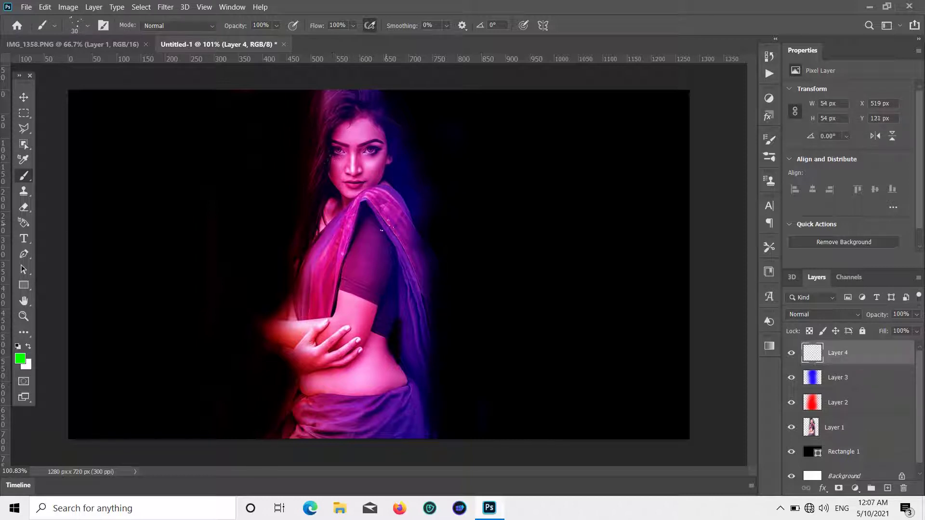
key("Delete")
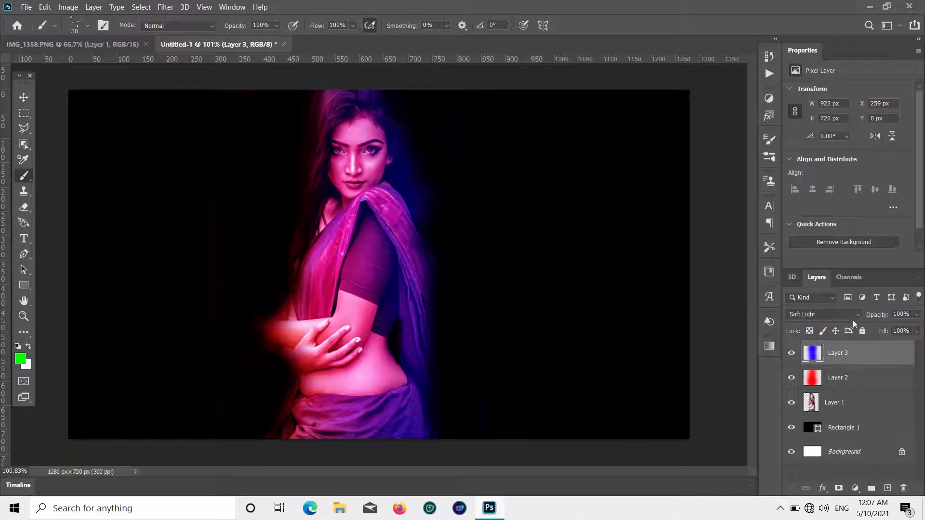
left_click(44, 7)
left_click(65, 17)
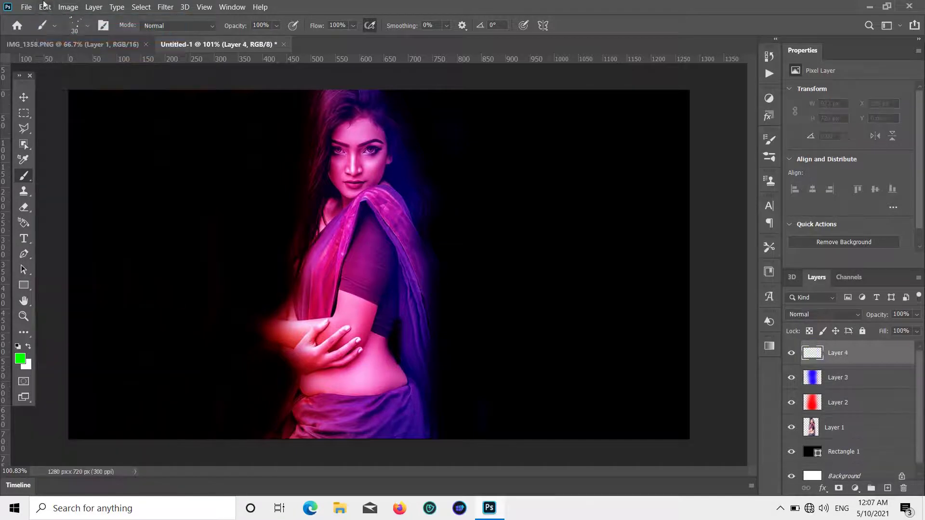
- Try 30 px green spatter on the image-right cheek and undo it
scroll(364, 182, "up", 6)
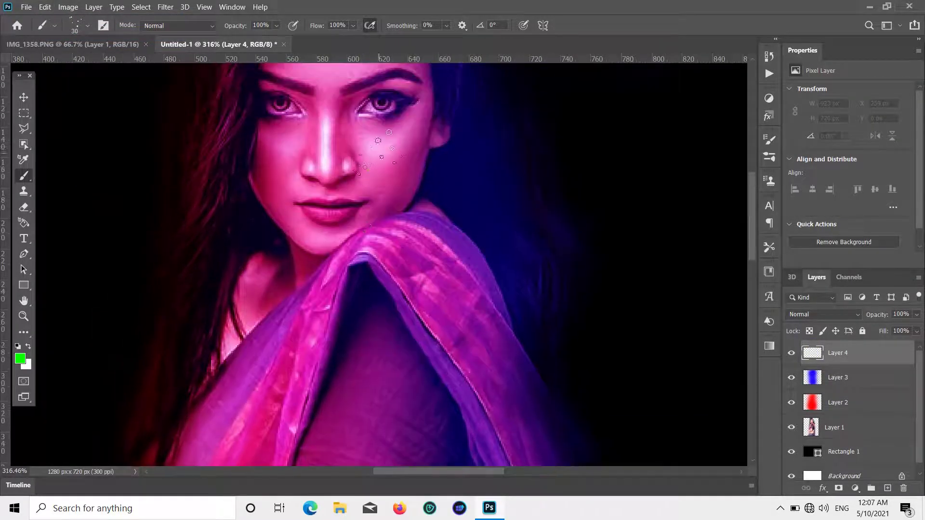
scroll(427, 192, "down", 1)
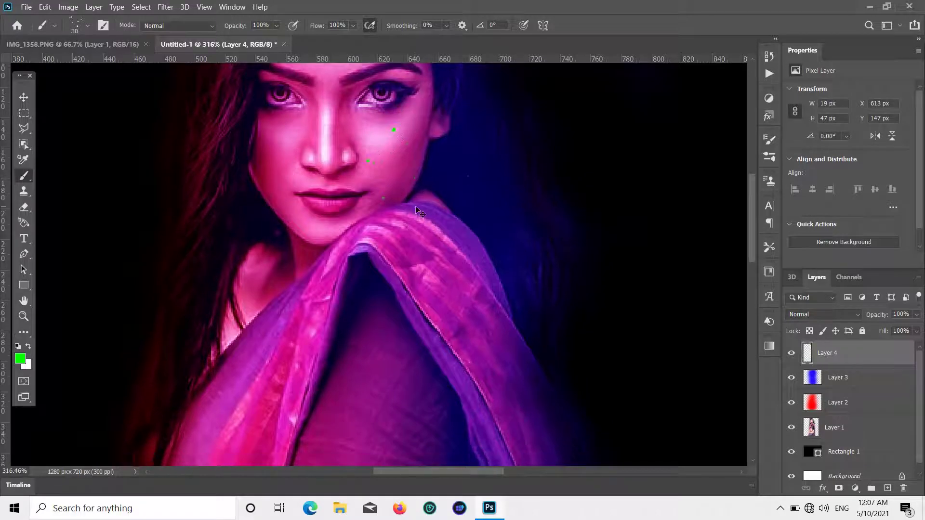
key("ctrl+z")
- Switch the Brush tool back to the Soft Round preset at 30 px
scroll(418, 207, "down", 3)
scroll(402, 140, "up", 4)
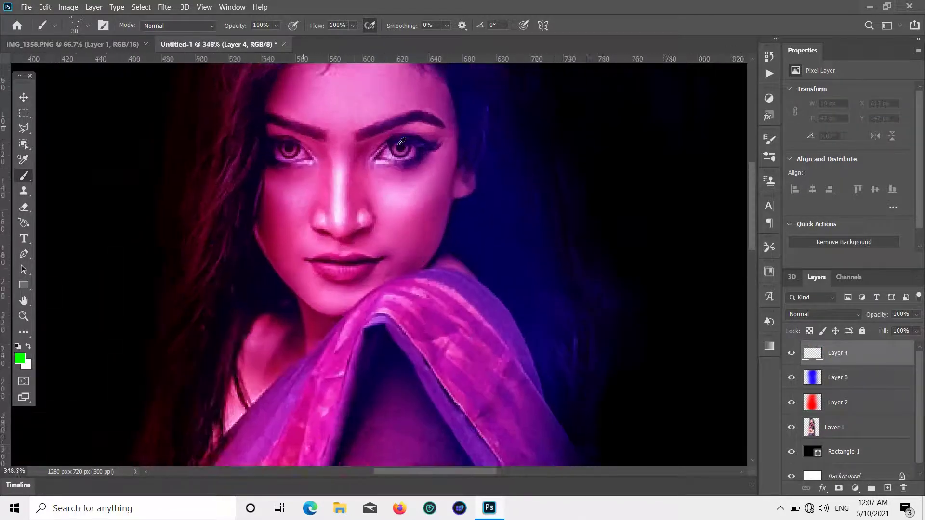
scroll(401, 141, "up", 2)
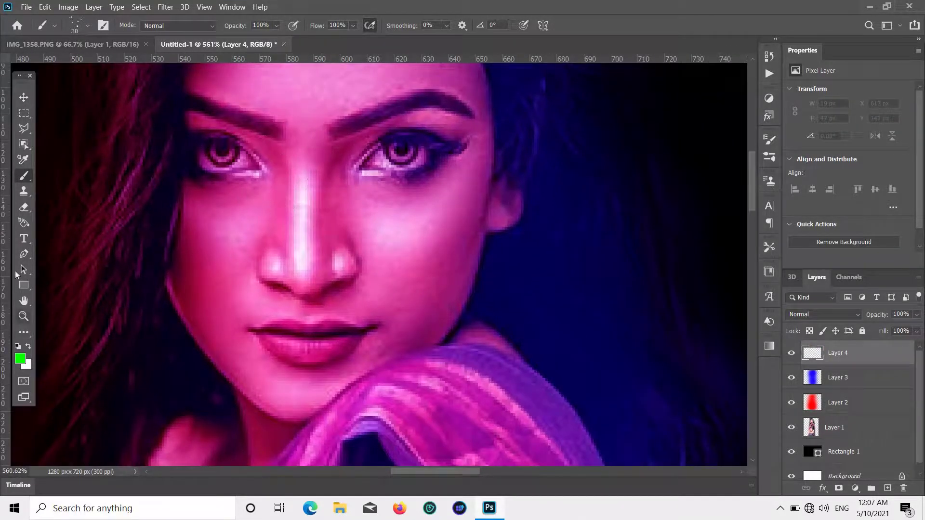
left_click(88, 26)
key("Escape")
left_click(88, 26)
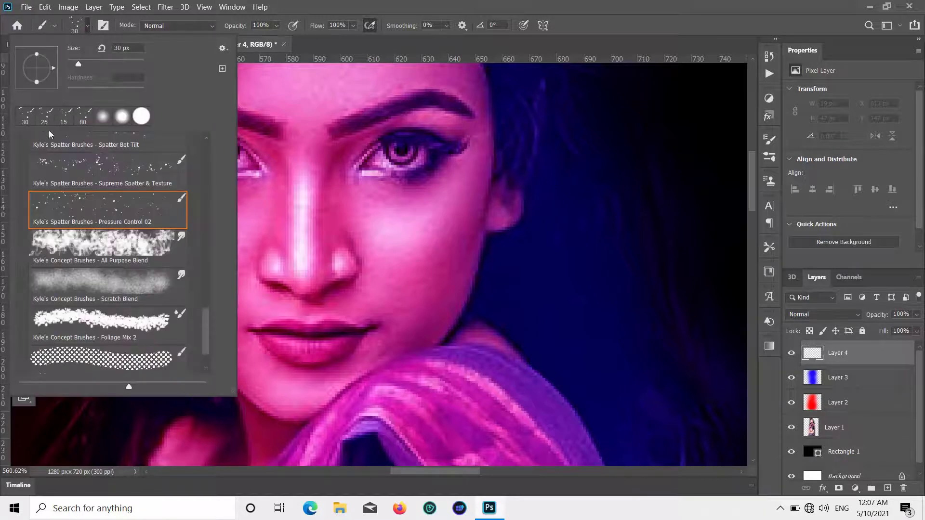
scroll(55, 154, "up", 5)
left_click(103, 150)
key("Escape")
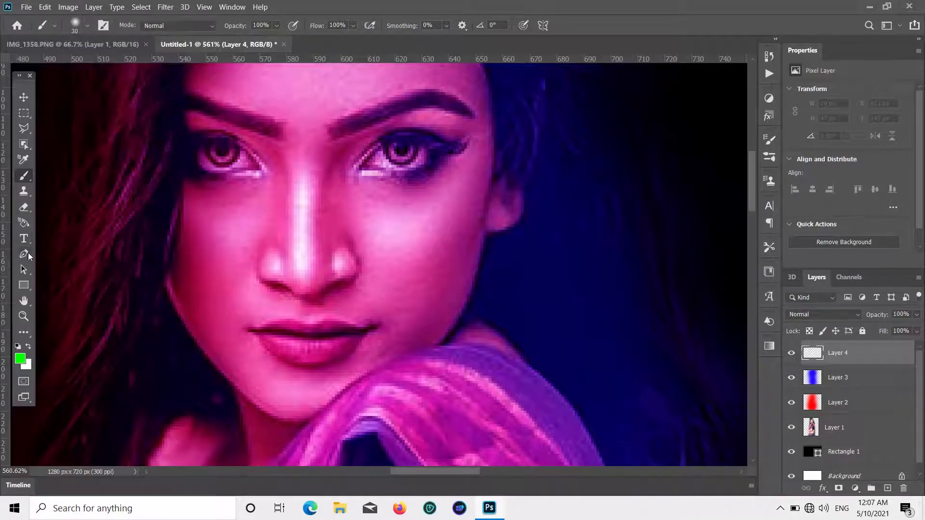
- Set Layer 4's blend mode to Soft Light and reactivate the Brush tool, keeping green as the foreground color
left_click(24, 97)
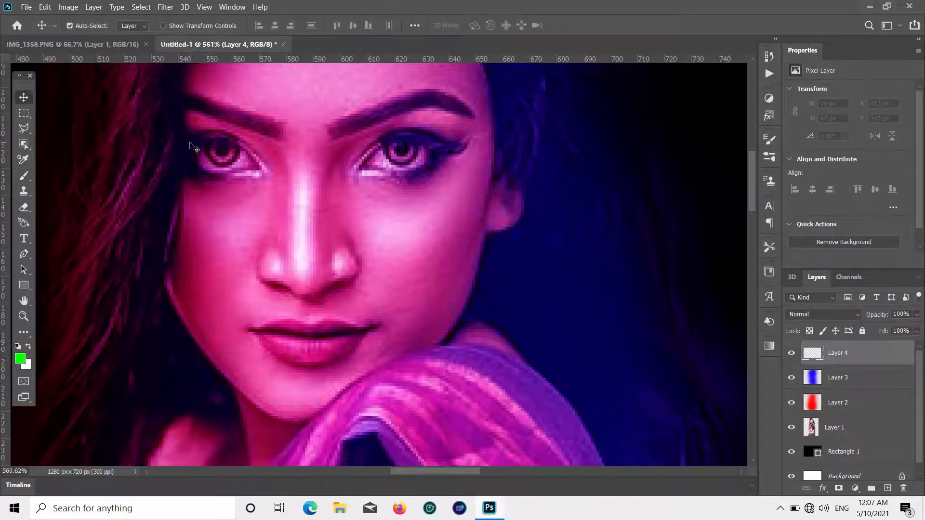
scroll(229, 188, "down", 5)
scroll(229, 188, "up", 4)
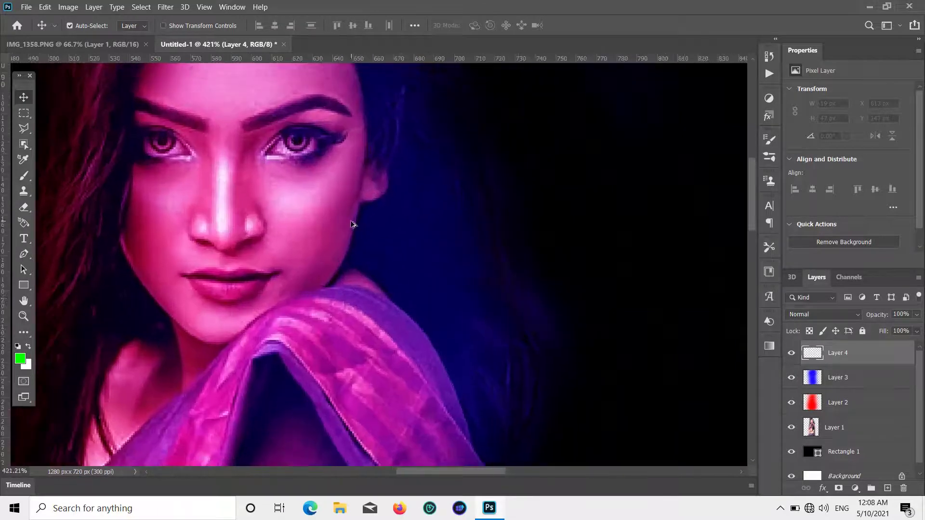
left_click(856, 317)
left_click(24, 361)
left_click(452, 215)
key("b")
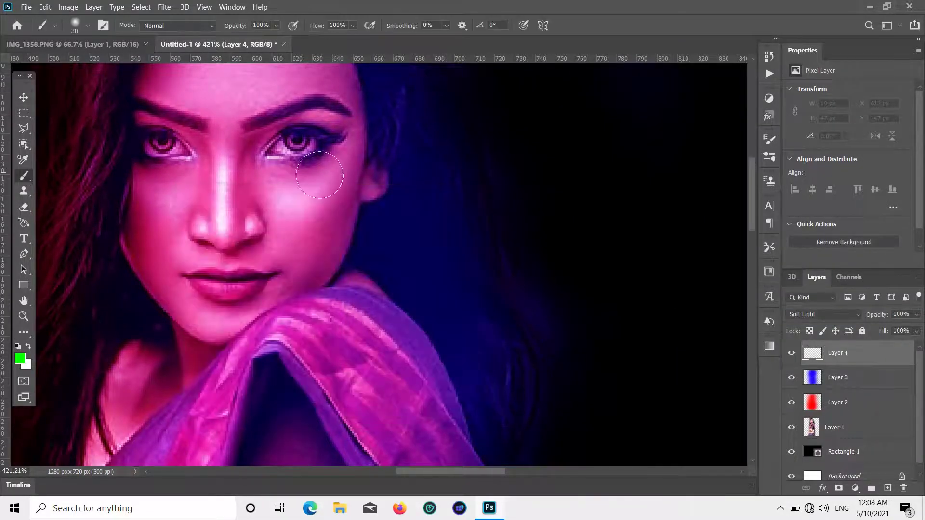
- Paint green light onto both of the woman's cheeks with a 35 px soft brush
left_click(87, 25)
key("Escape")
mouse_move(295, 189)
left_mouse_down()
mouse_move(346, 185)
mouse_move(285, 212)
mouse_move(337, 169)
left_mouse_up()
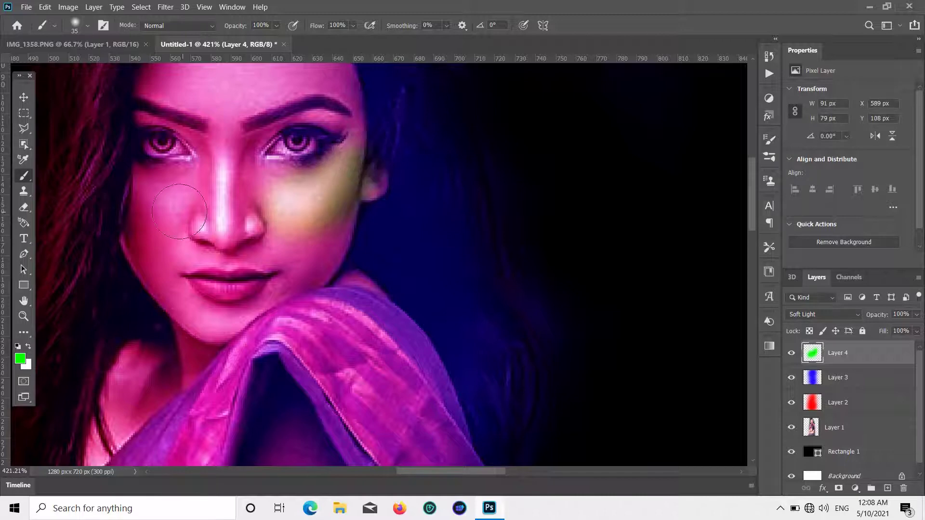
mouse_move(176, 198)
left_mouse_down()
mouse_move(139, 189)
mouse_move(167, 213)
mouse_move(141, 192)
mouse_move(167, 202)
left_mouse_up()
- Try a green stroke across the bare waist with the 35 px brush and undo it
scroll(418, 309, "down", 6)
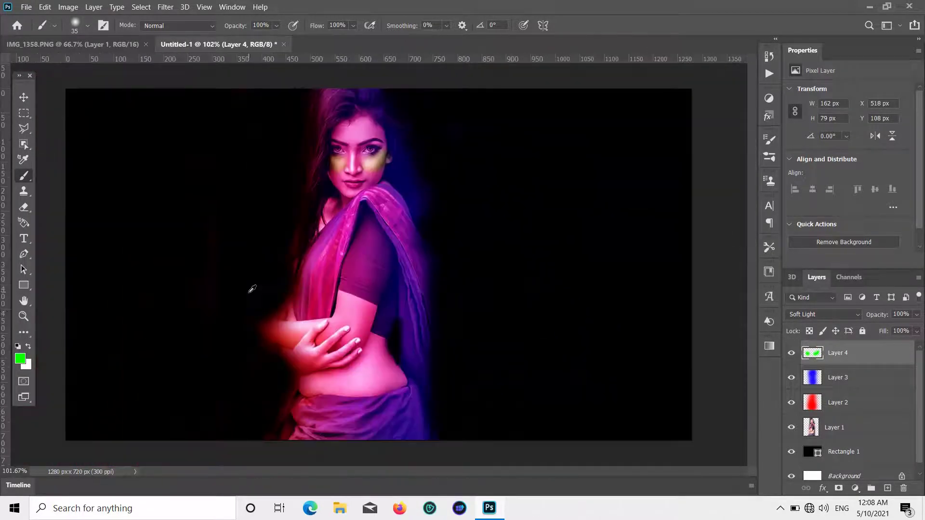
scroll(419, 308, "down", 2)
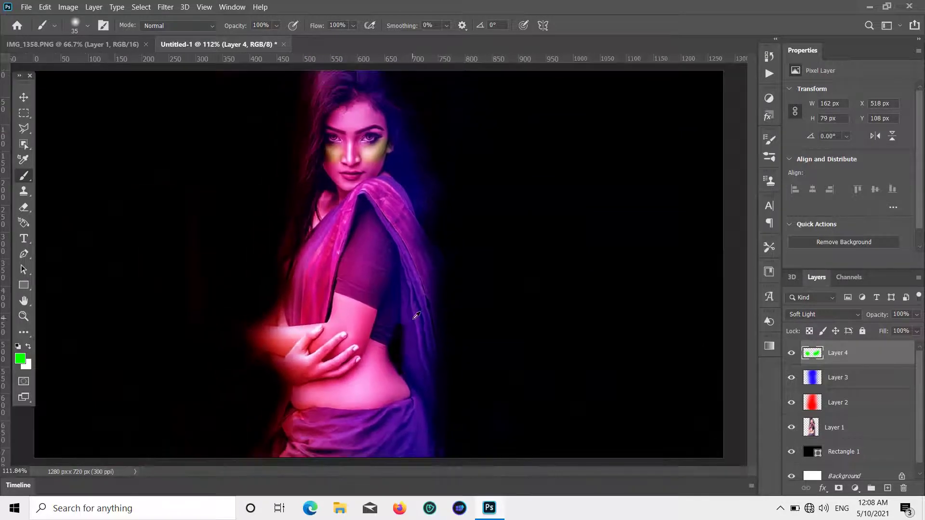
mouse_move(372, 354)
left_mouse_down()
mouse_move(342, 392)
mouse_move(310, 399)
left_mouse_up()
key("ctrl+z")
- Enlarge the brush to 175 px and paint green light across the woman's bare waist
key("bracketright")
key("bracketright")
key("bracketright")
key("bracketright")
key("bracketright")
key("bracketright")
key("bracketright")
key("bracketright")
key("bracketright")
left_click_drag(388, 355, 321, 403)
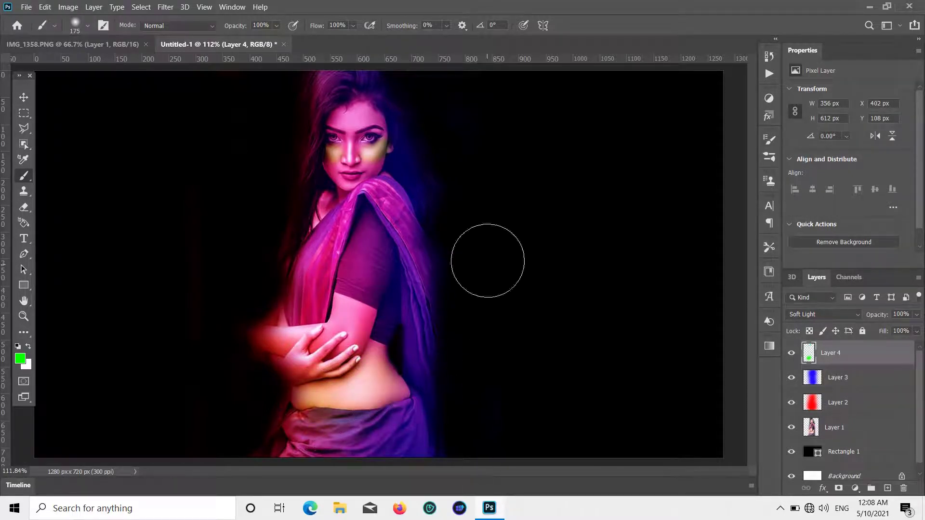
- Add a new layer above Layer 4 and dab one green glow left of the woman with the 175 px soft brush
left_click(24, 99)
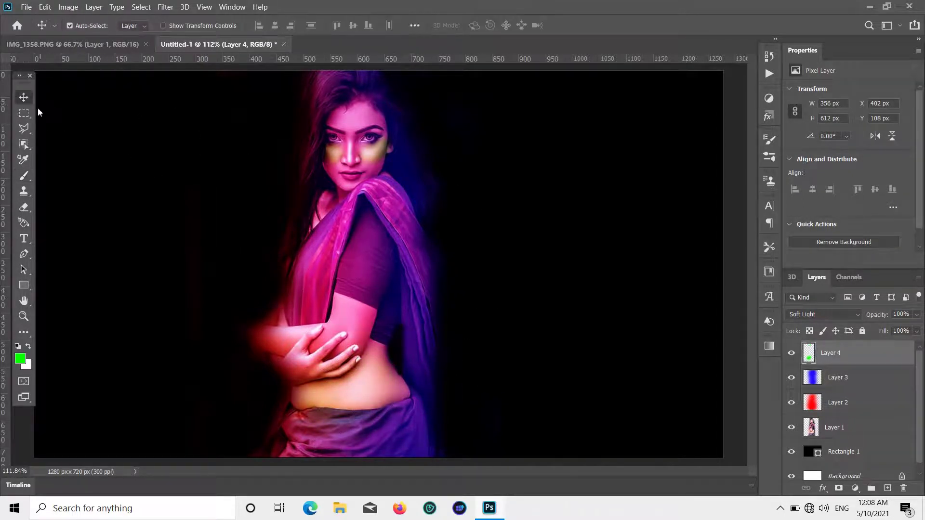
left_click(887, 488)
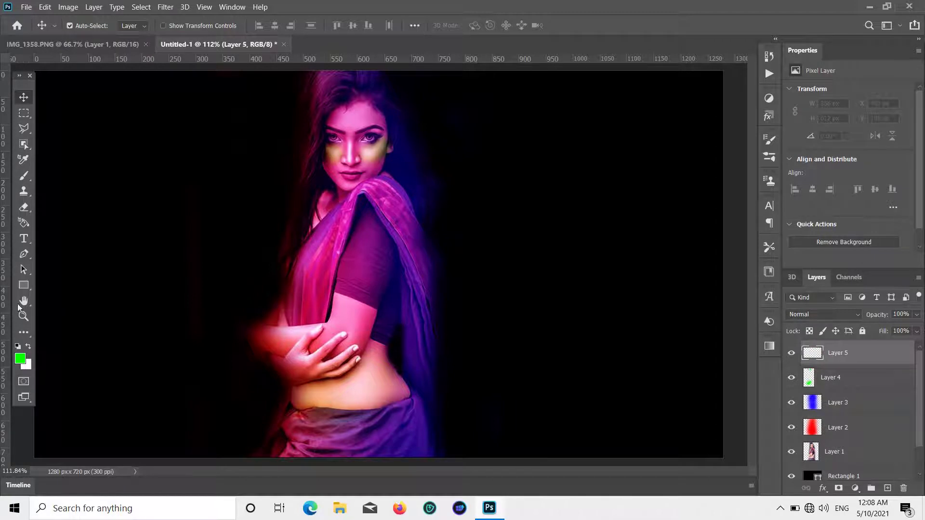
left_click(23, 176)
scroll(176, 295, "down", 2)
left_click(191, 202)
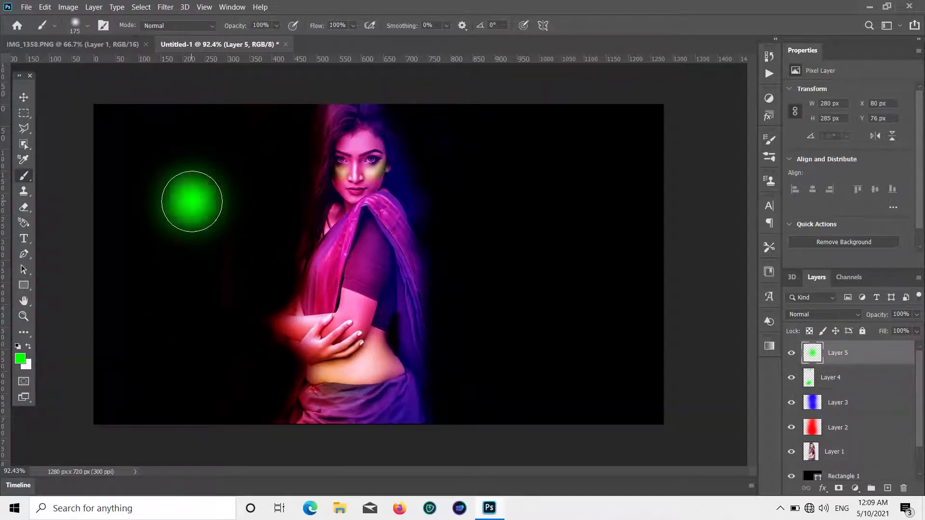
- Reduce the Smudge tool's size and pull a first thin tail downward from the lower edge of the green glow
left_click(20, 337)
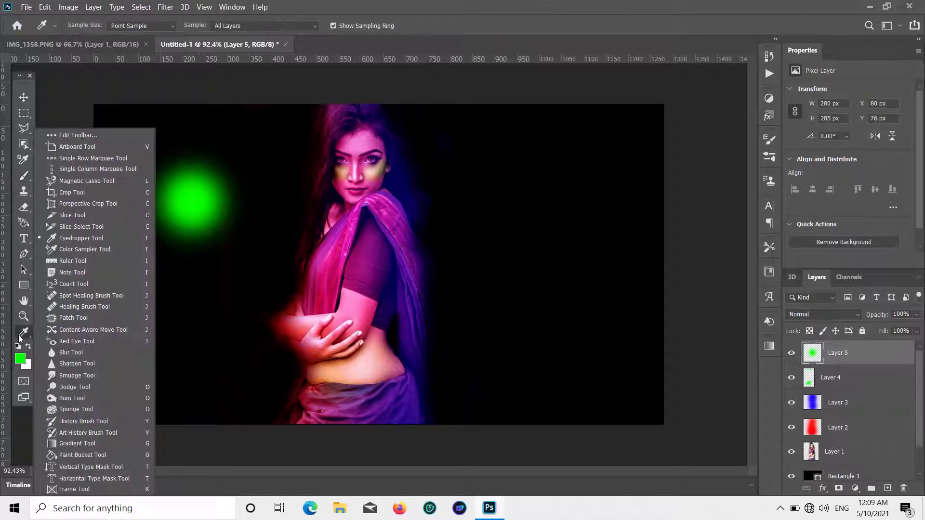
left_click(76, 375)
key("bracketleft")
key("bracketleft")
key("bracketleft")
key("bracketleft")
key("bracketleft")
key("bracketleft")
key("bracketleft")
key("bracketleft")
key("bracketleft")
key("bracketleft")
key("bracketleft")
key("bracketleft")
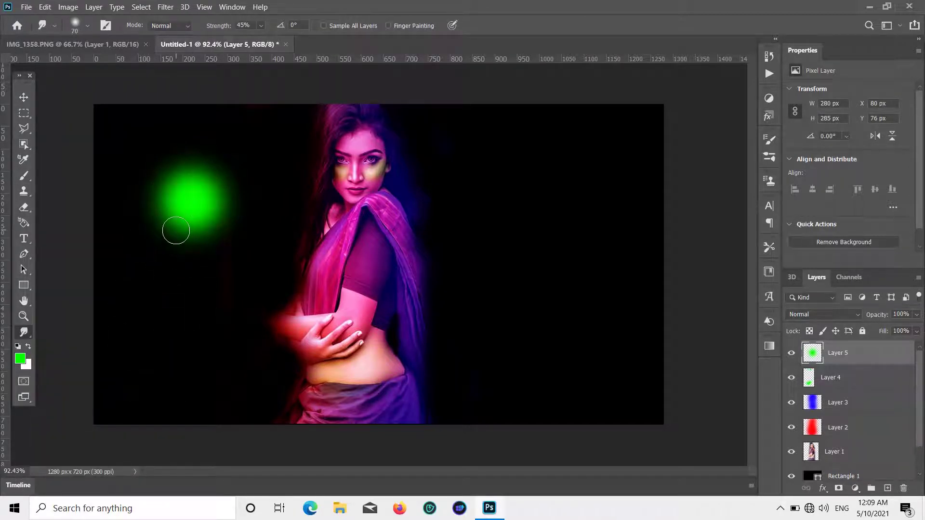
scroll(177, 227, "up", 5)
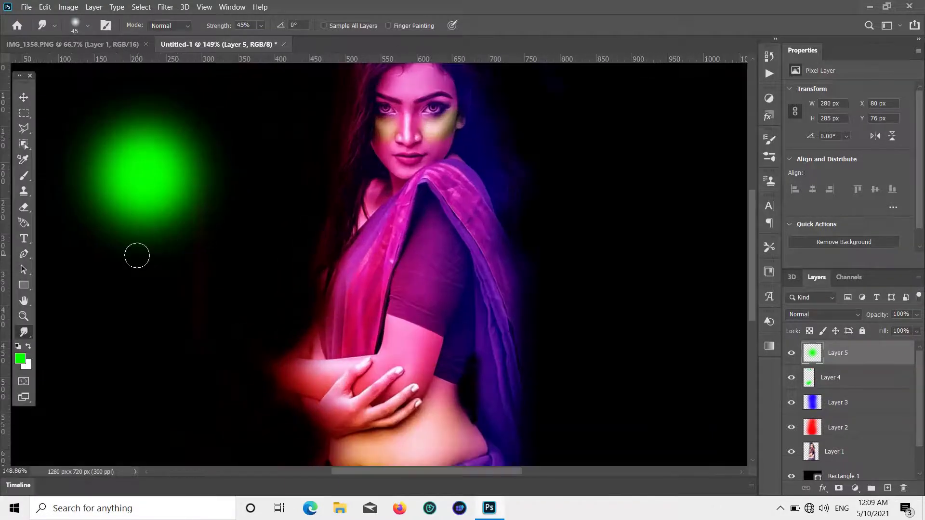
key("bracketleft")
key("bracketleft")
key("bracketleft")
key("bracketleft")
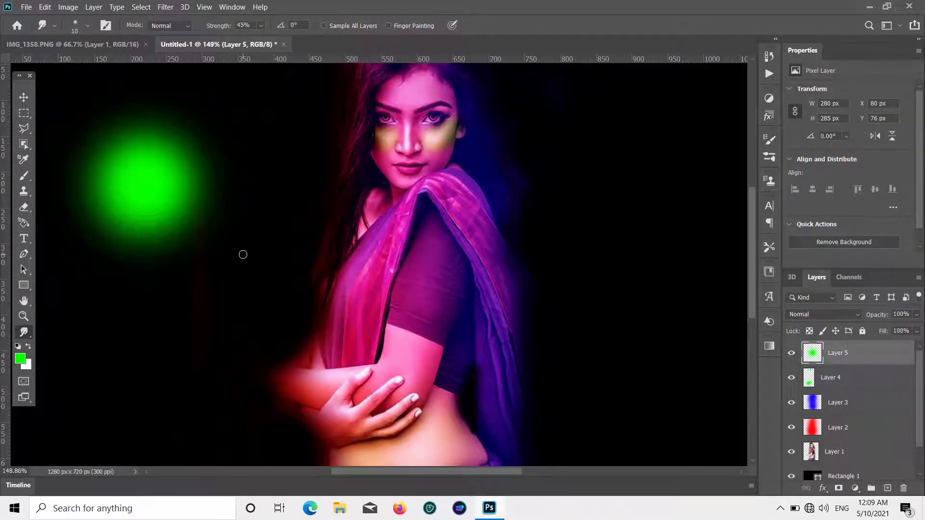
key("bracketright")
key("bracketright")
key("bracketright")
left_click_drag(128, 231, 132, 302)
left_click_drag(146, 239, 125, 299)
- Lengthen the glow's tail downward with repeated 45 px Smudge strokes
key("bracketright")
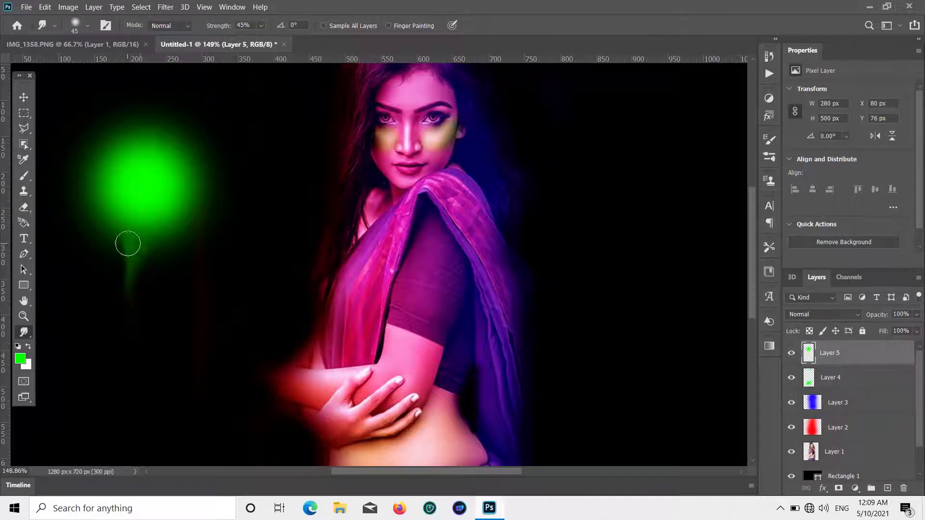
key("bracketright")
key("bracketright")
key("bracketright")
left_click_drag(125, 243, 138, 324)
left_click_drag(127, 241, 140, 369)
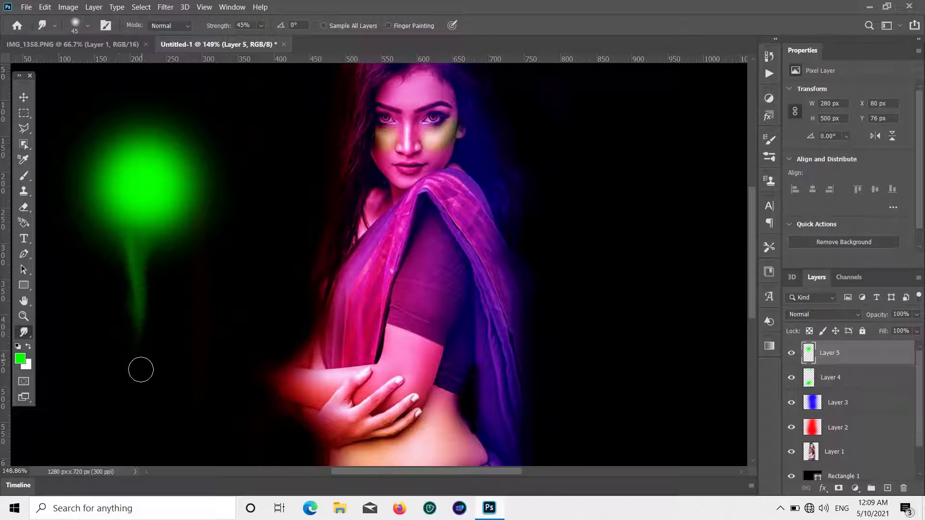
mouse_move(127, 289)
left_mouse_down()
mouse_move(138, 406)
mouse_move(149, 433)
left_mouse_up()
left_click_drag(136, 269, 153, 415)
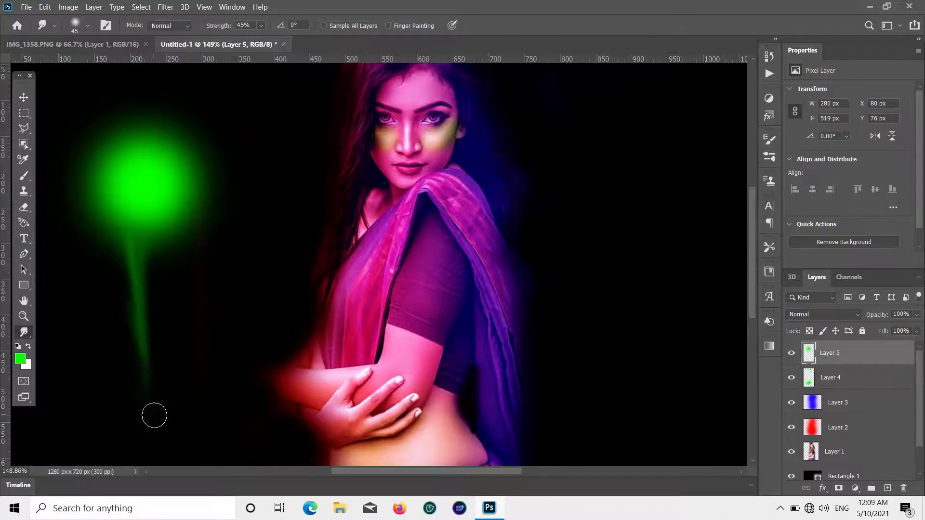
left_click_drag(138, 299, 146, 406)
- Reduce the Smudge tool to 20 px and pull short spikes outward from the sides and lower edge of the green glow
key("bracketright")
key("bracketleft")
key("bracketleft")
key("bracketleft")
left_click_drag(82, 179, 62, 185)
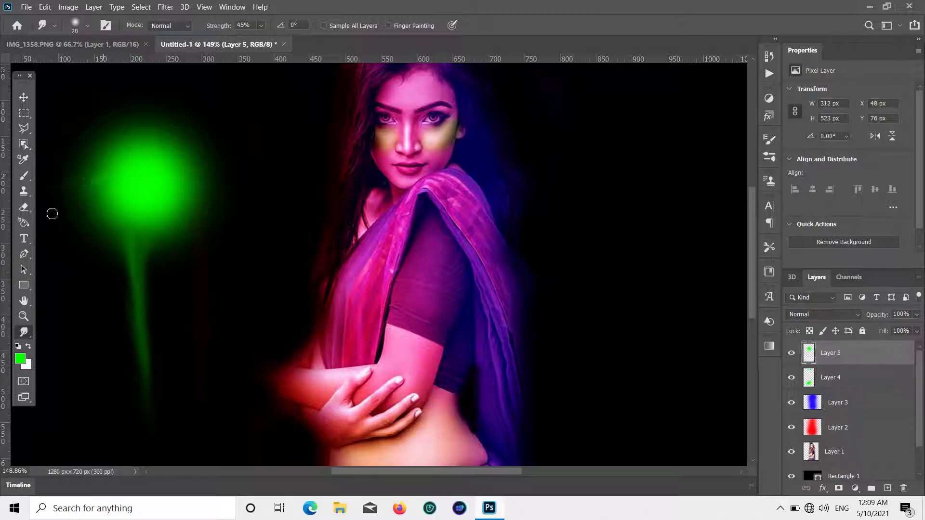
left_click_drag(95, 214, 50, 260)
left_click_drag(113, 237, 85, 263)
mouse_move(169, 203)
left_mouse_down()
mouse_move(228, 213)
mouse_move(166, 227)
left_mouse_up()
- Smudge longer pointed spikes outward and downward on both sides of the glow's tail
mouse_move(121, 261)
left_mouse_down()
mouse_move(83, 341)
mouse_move(200, 336)
mouse_move(144, 264)
mouse_move(129, 273)
mouse_move(169, 293)
mouse_move(155, 289)
mouse_move(120, 316)
mouse_move(127, 305)
mouse_move(109, 342)
left_mouse_up()
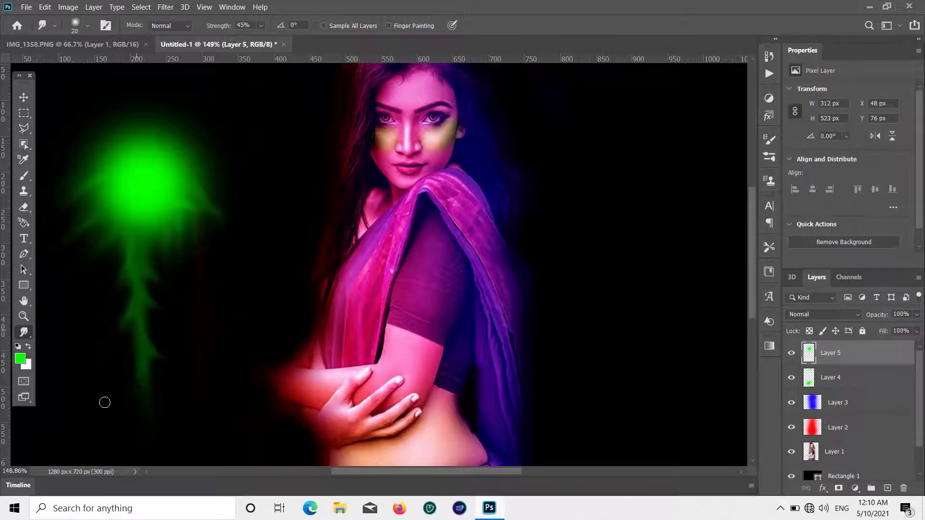
left_click_drag(132, 240, 104, 323)
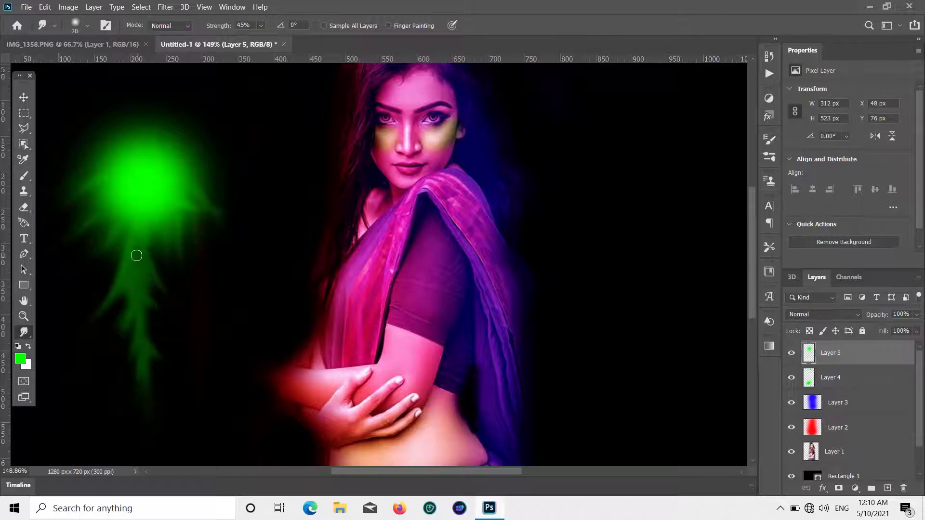
left_click_drag(179, 281, 174, 325)
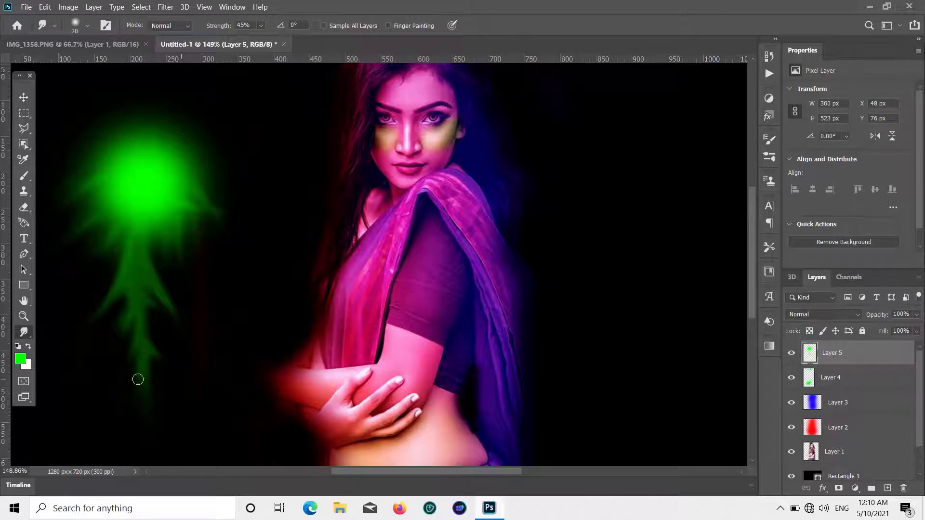
- Set the foreground color to white (ffffff) and enlarge the Smudge tool to 50 px
left_click(20, 358)
left_click(182, 224)
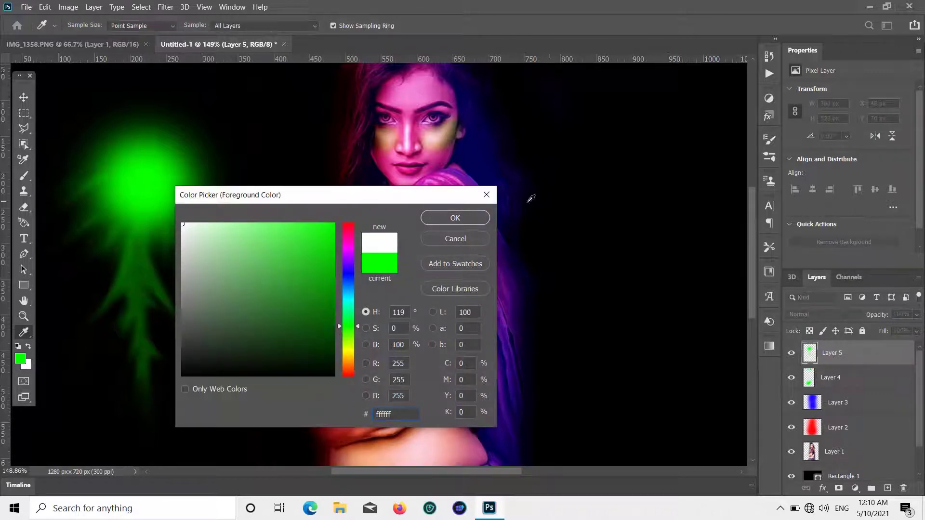
left_click(455, 217)
key("bracketright")
key("bracketright")
key("bracketright")
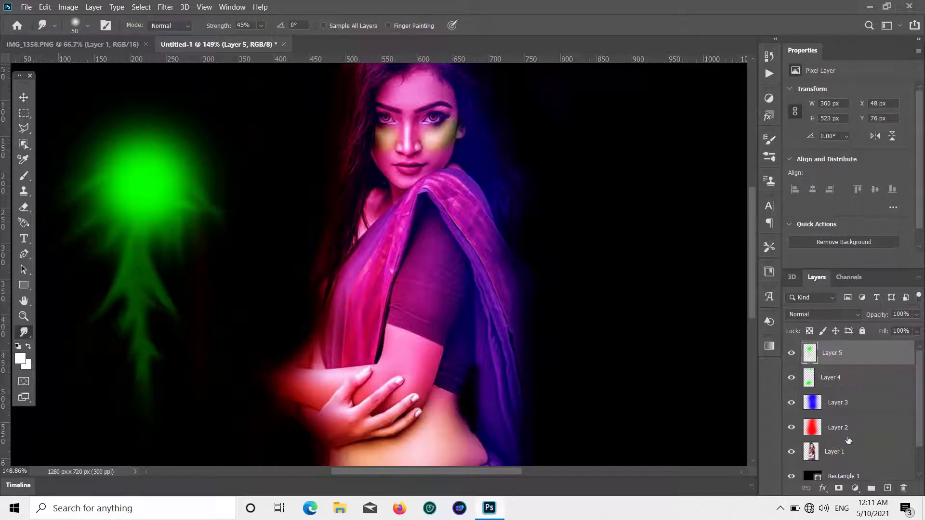
- Add a new layer and dab a soft white highlight about 96 px wide on the green glow's upper-right part
left_click(887, 488)
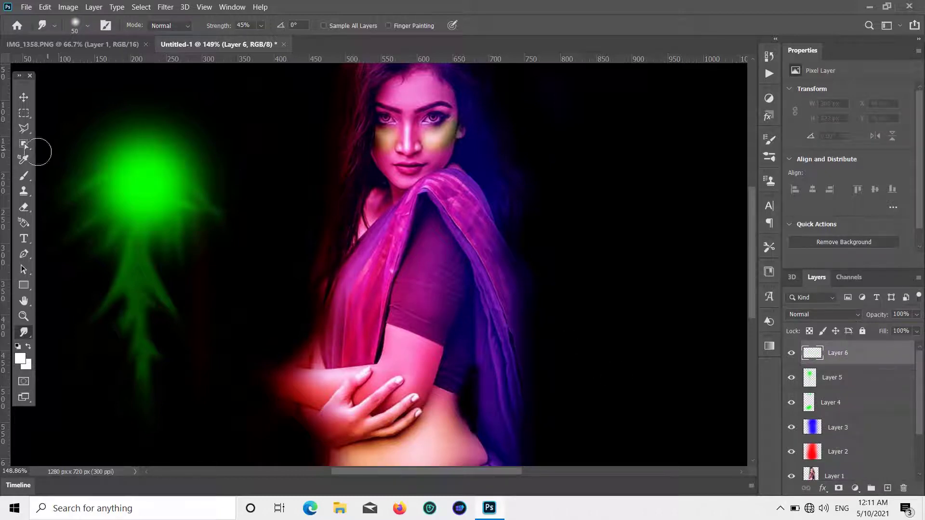
left_click(23, 178)
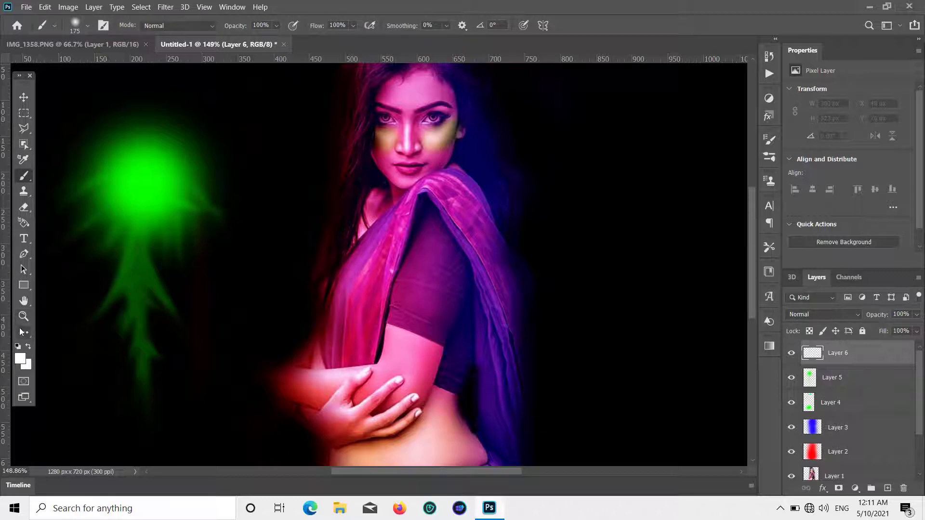
key("bracketleft")
key("bracketleft")
key("bracketleft")
key("bracketleft")
key("bracketleft")
key("bracketleft")
key("bracketleft")
left_click(163, 148)
key("v")
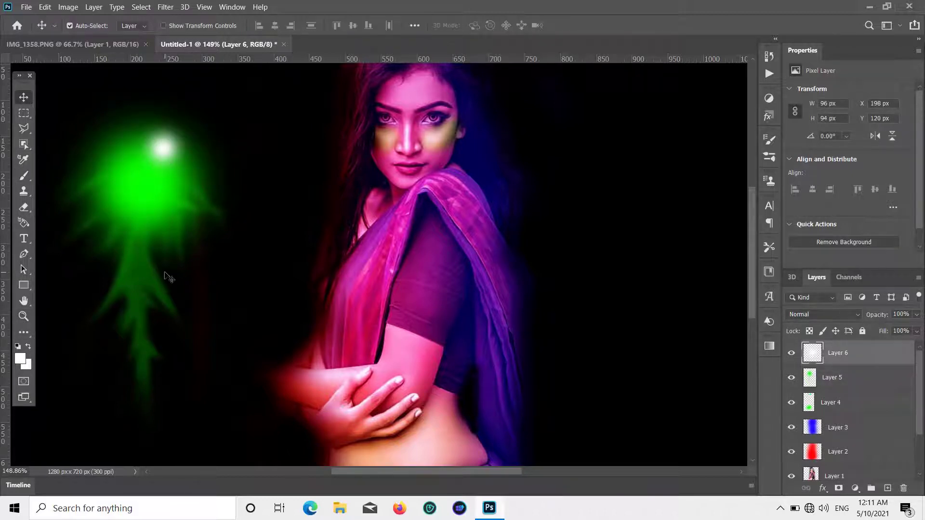
- Merge the white highlight layer with the green glow layer
scroll(183, 291, "down", 5)
scroll(188, 301, "up", 1)
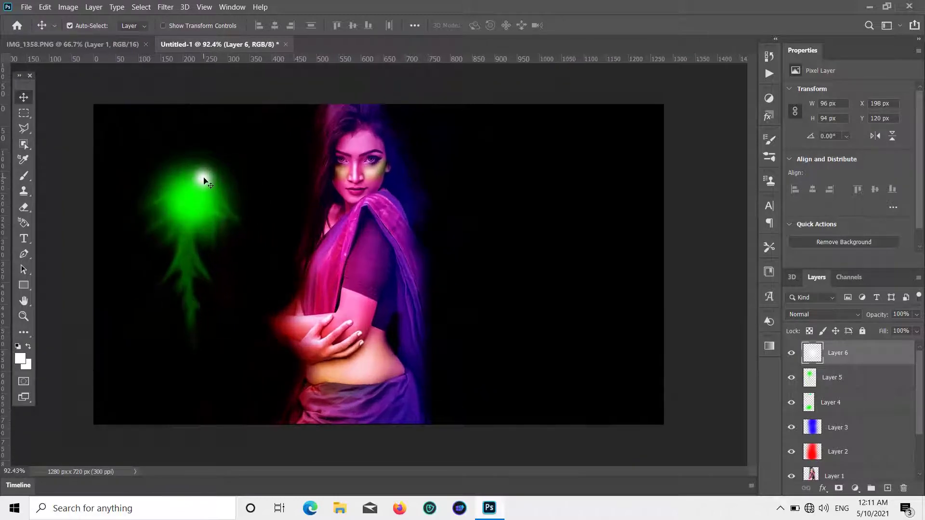
left_click(190, 210, "shift")
left_click(99, 8)
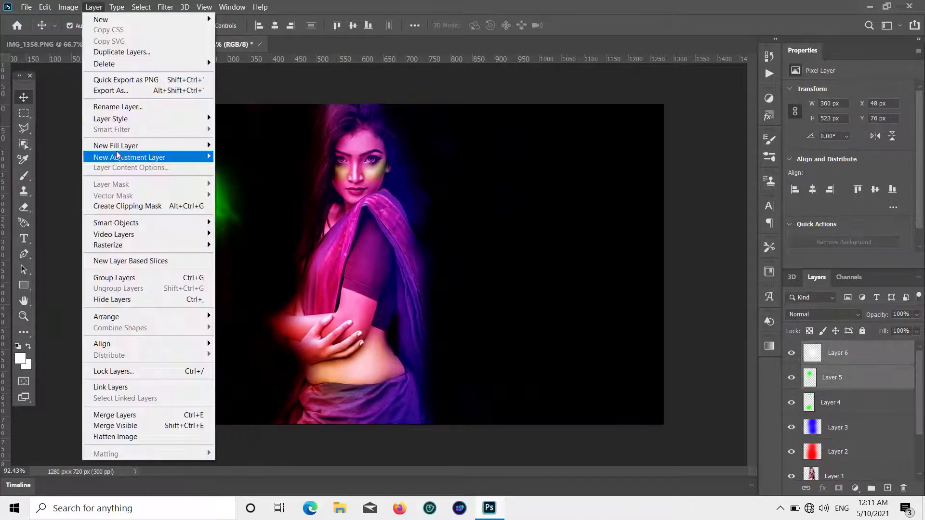
left_click(134, 415)
- Move the merged glow slightly lower and rotate it about 33° clockwise with Free Transform
left_click_drag(203, 220, 200, 243)
key("ctrl+t")
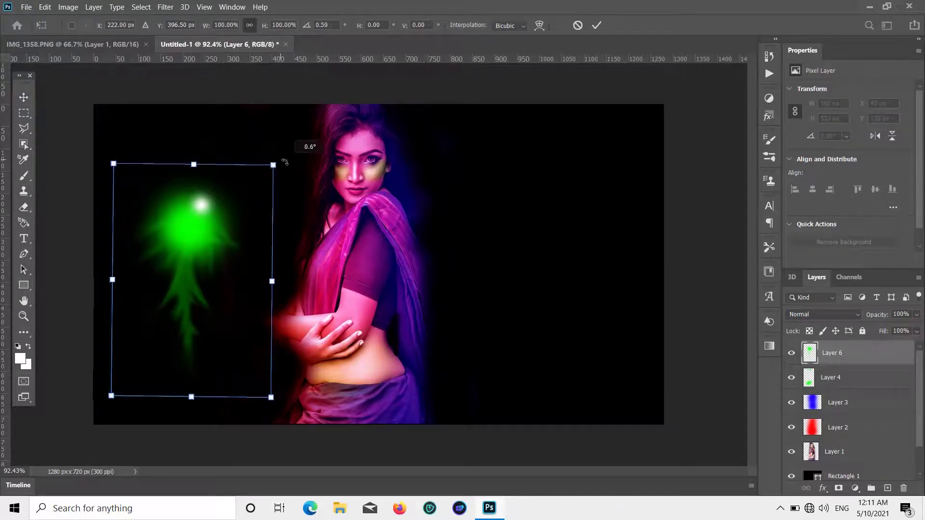
left_click_drag(284, 157, 337, 227)
- Try to bend the rotated glow with Warp and undo the transform changes
right_click(231, 242)
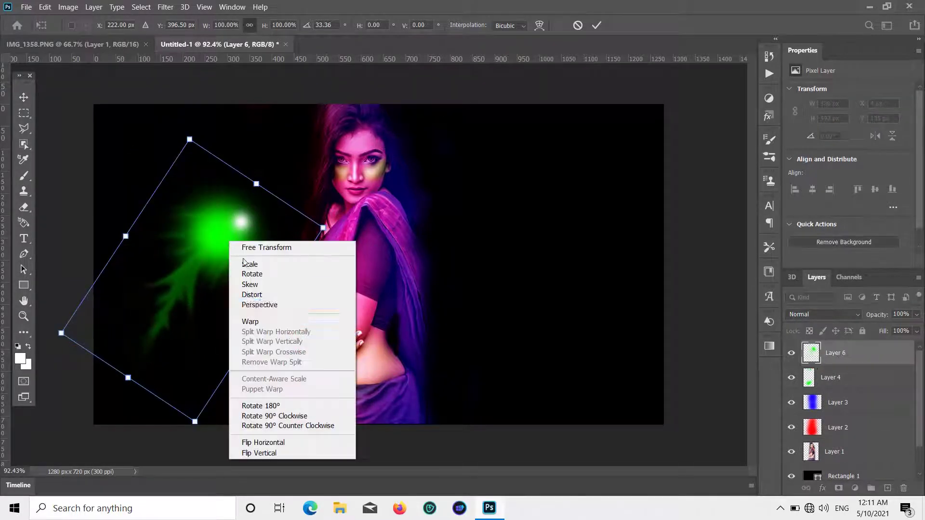
left_click(260, 321)
left_click_drag(136, 214, 146, 216)
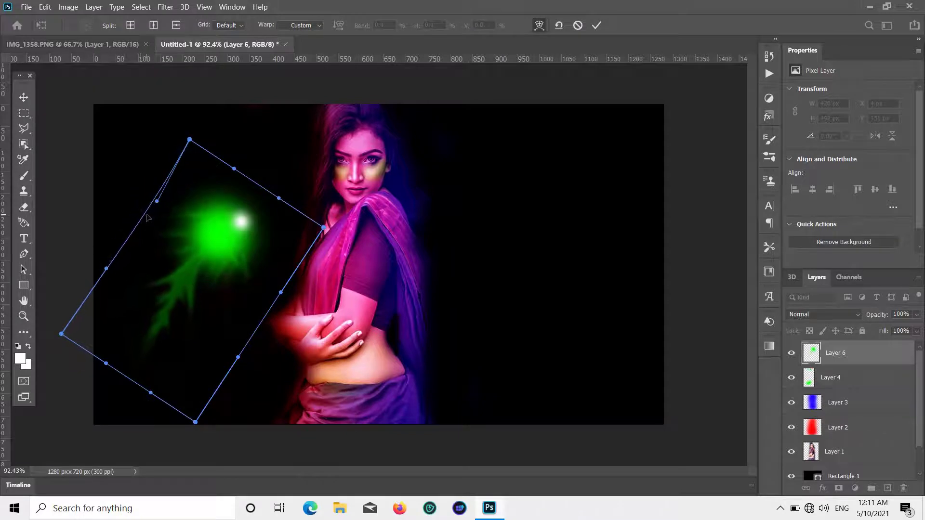
left_click_drag(106, 270, 97, 75)
key("ctrl+z")
key("ctrl+z")
key("ctrl+z")
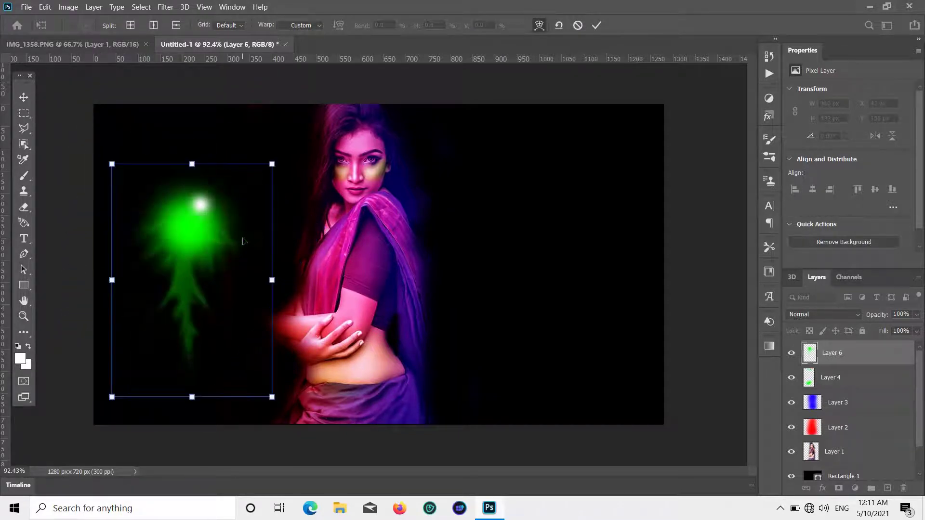
- Restore the glow's clockwise rotation of about 33° and apply the transformation
left_click(44, 7)
left_click(39, 256)
left_click(24, 97)
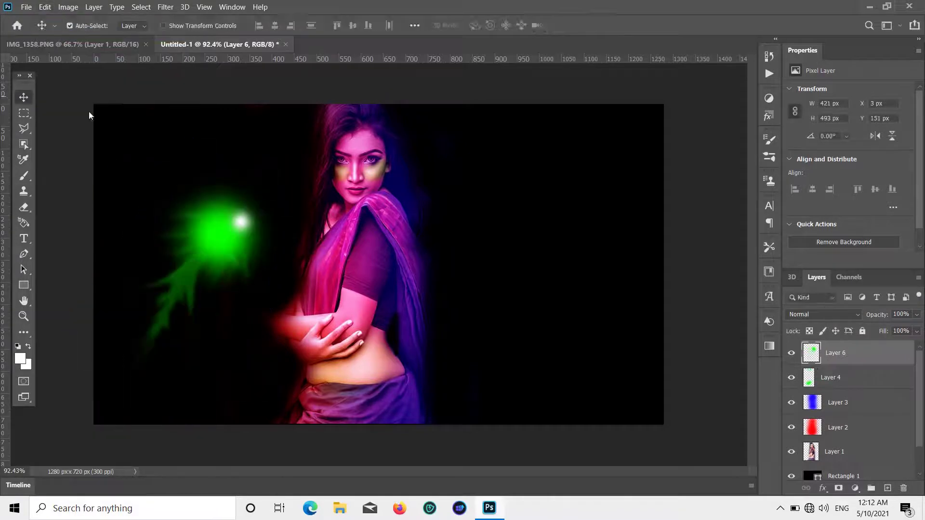
- Place the glow lower left of the woman, duplicate it, and scale the copy to 16.74% beside her ear
left_click_drag(234, 238, 238, 200)
key("ctrl+t")
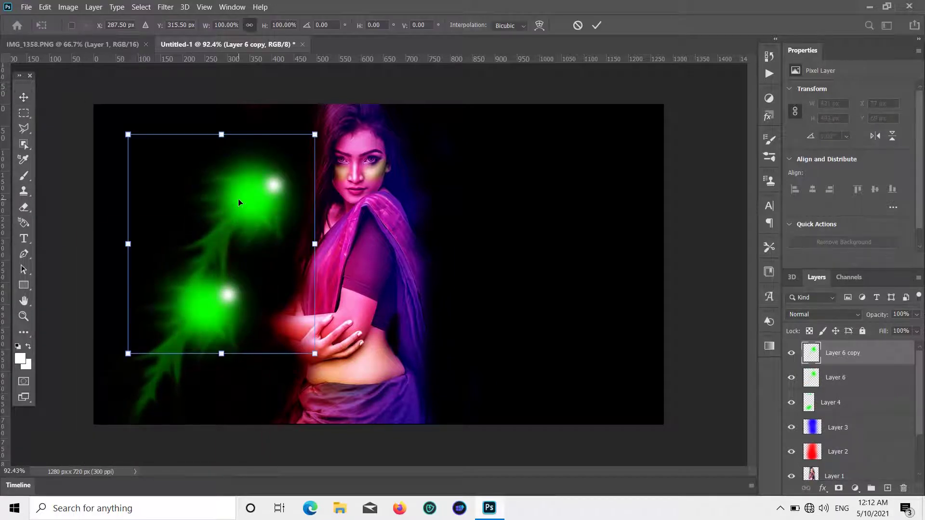
left_click_drag(126, 136, 408, 153)
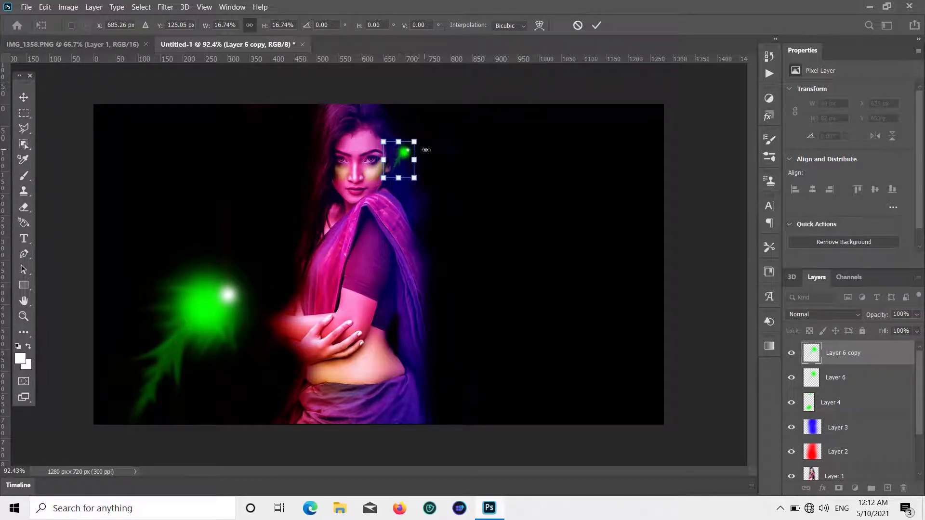
left_click(23, 96)
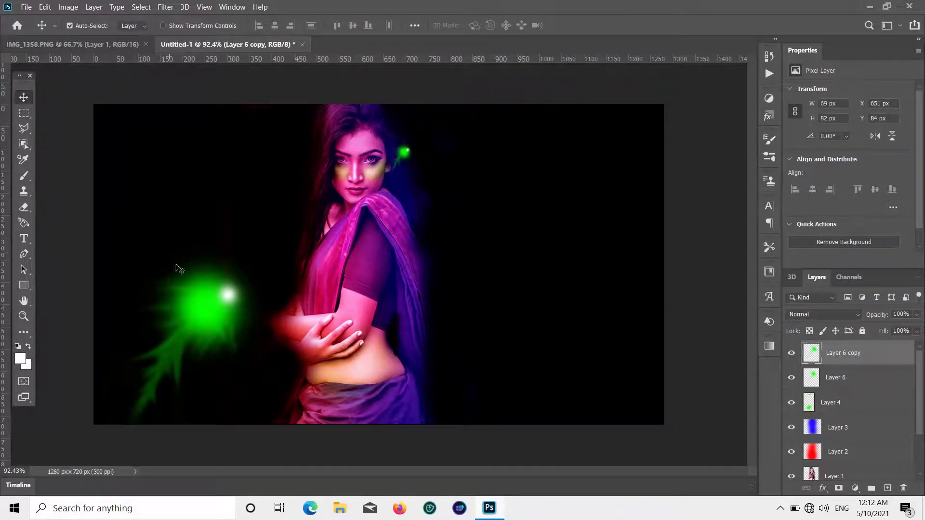
- Add a new layer and scatter white specks over the black background on both sides of the woman with a 50 px spatter brush
left_click(23, 332)
left_click(887, 488)
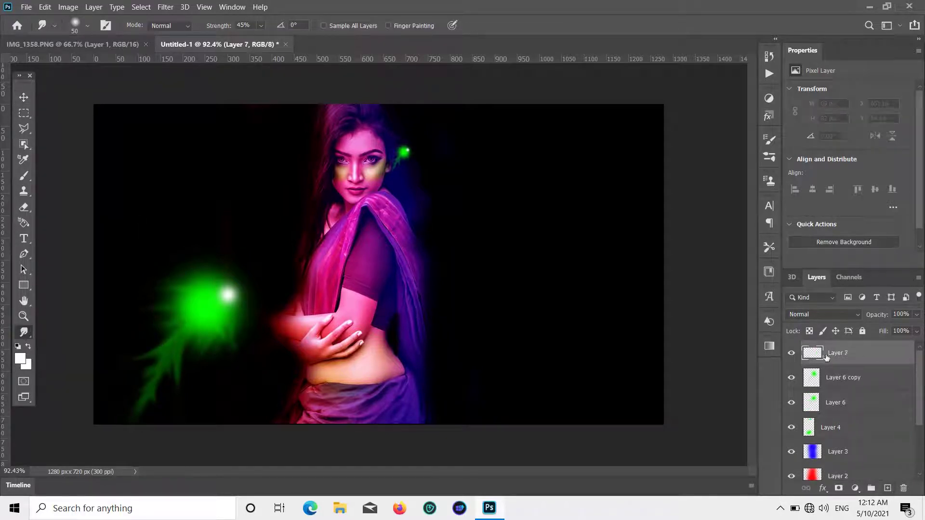
key("b")
left_click(77, 27)
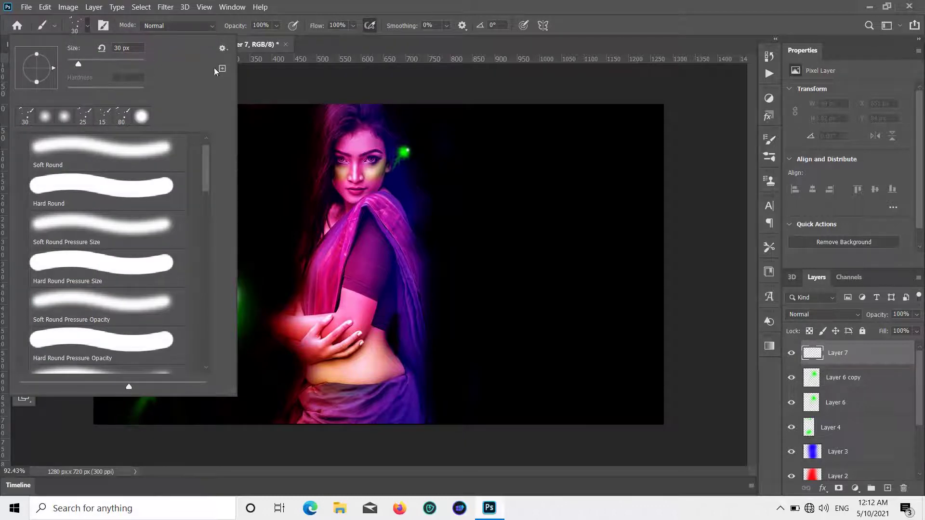
mouse_move(164, 156)
left_mouse_down()
mouse_move(183, 162)
mouse_move(190, 207)
mouse_move(135, 134)
left_mouse_up()
left_click(244, 154)
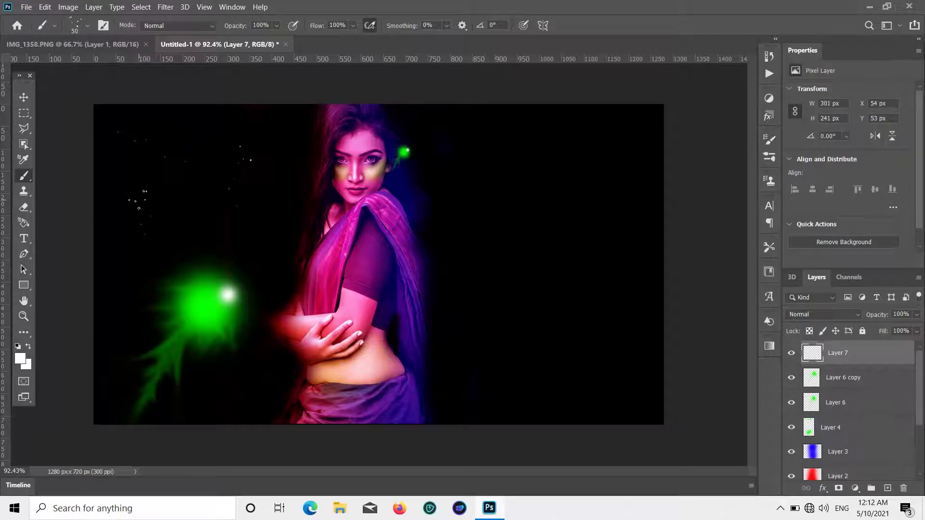
mouse_move(511, 166)
left_mouse_down()
mouse_move(489, 140)
mouse_move(597, 232)
left_mouse_up()
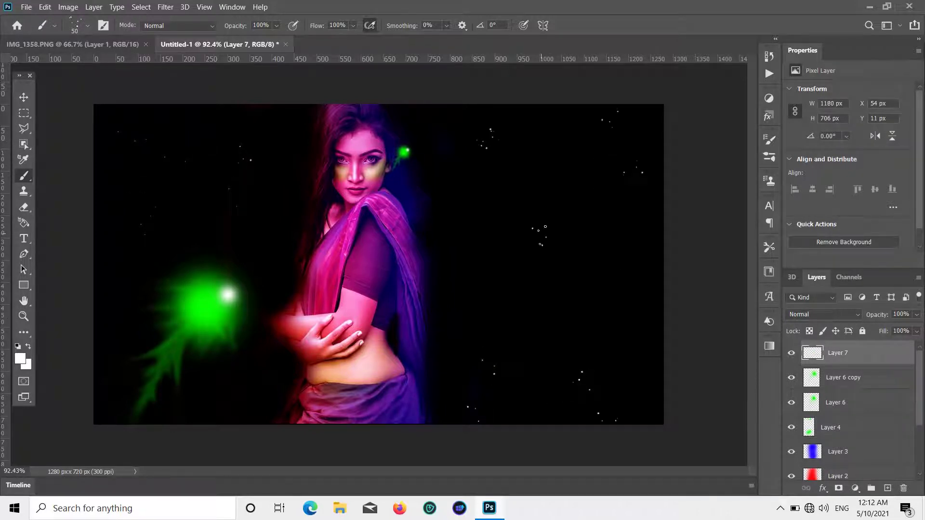
- Set the foreground color to bright green (06ff00) for the spatter brush
left_click(20, 358)
left_click(332, 204)
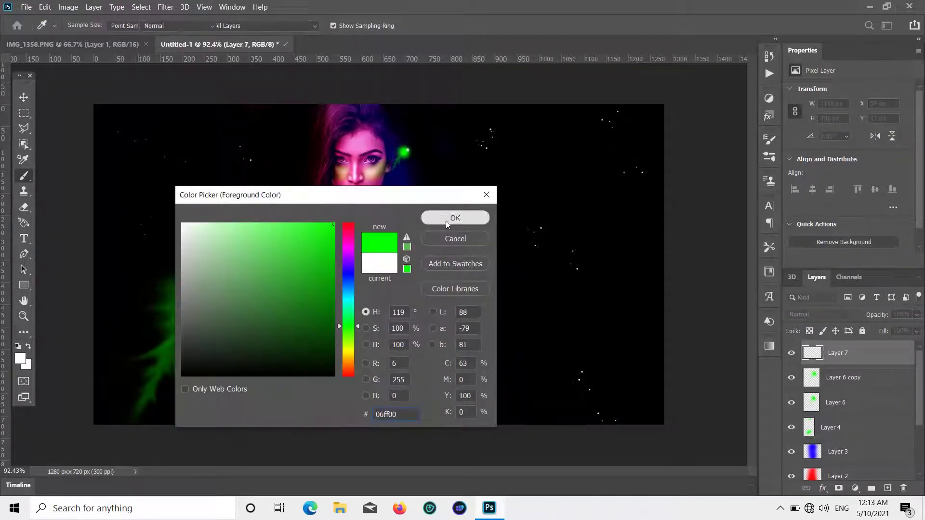
left_click(453, 217)
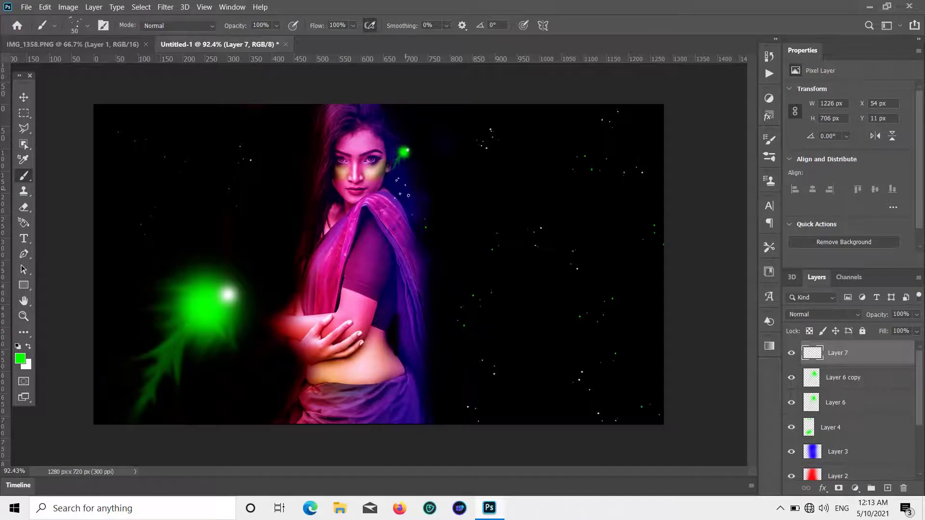
- Scatter green specks over the black background left of the woman, and set the foreground color to white (ffffff)
left_click_drag(291, 142, 246, 153)
left_click(20, 359)
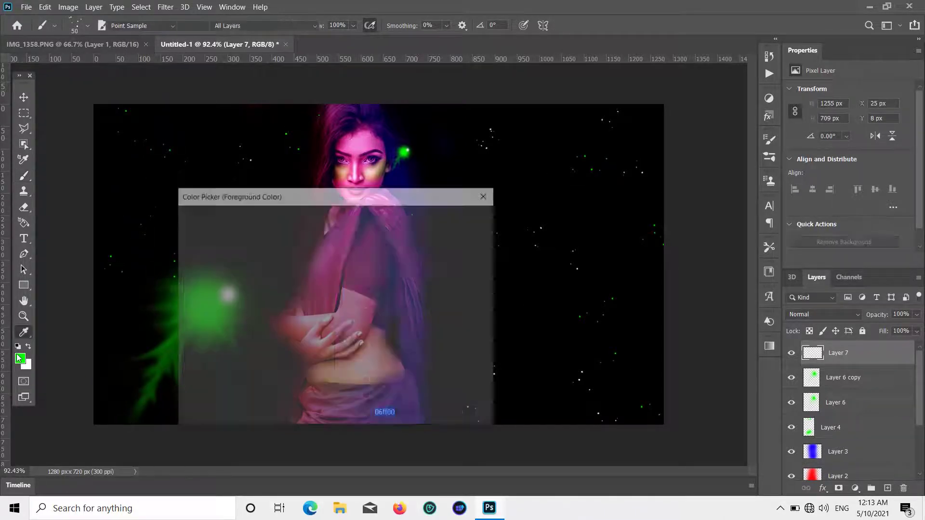
type("ffffff")
left_click(452, 217)
- Scatter white specks over the large green glow's tail and the black area below it with a 30 px spatter brush
scroll(244, 350, "up", 3)
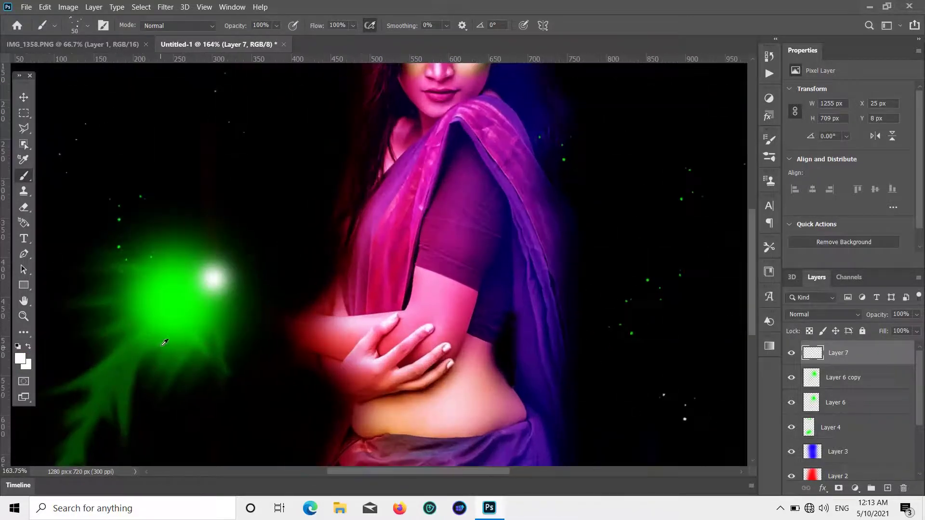
scroll(193, 331, "down", 2)
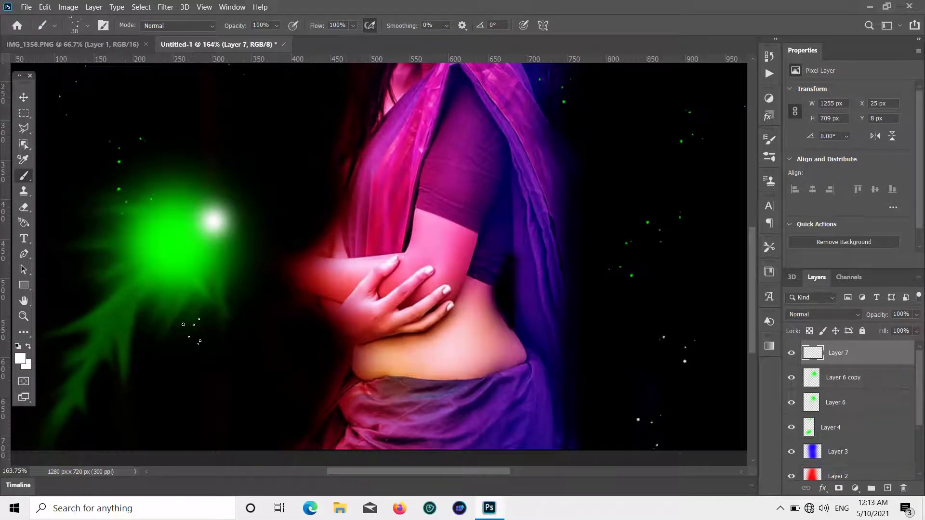
scroll(192, 332, "down", 2)
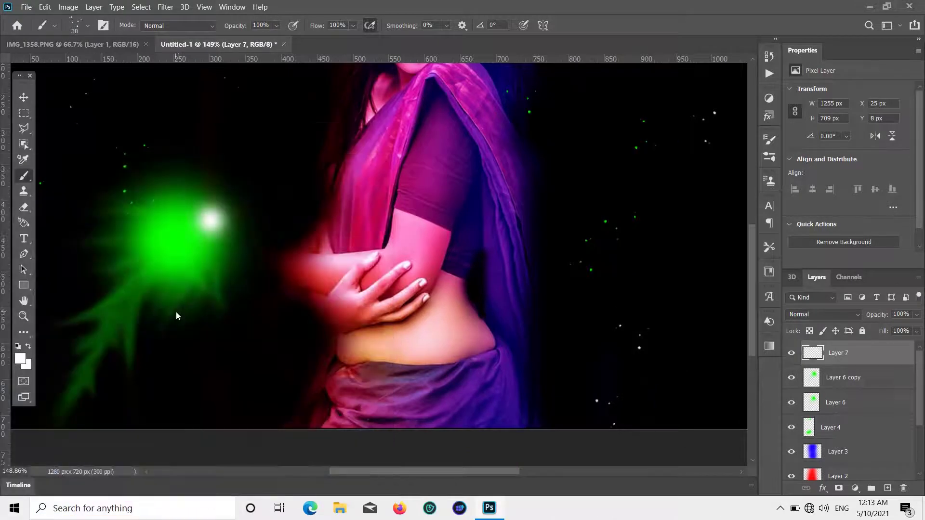
scroll(176, 316, "down", 2)
scroll(243, 361, "up", 3)
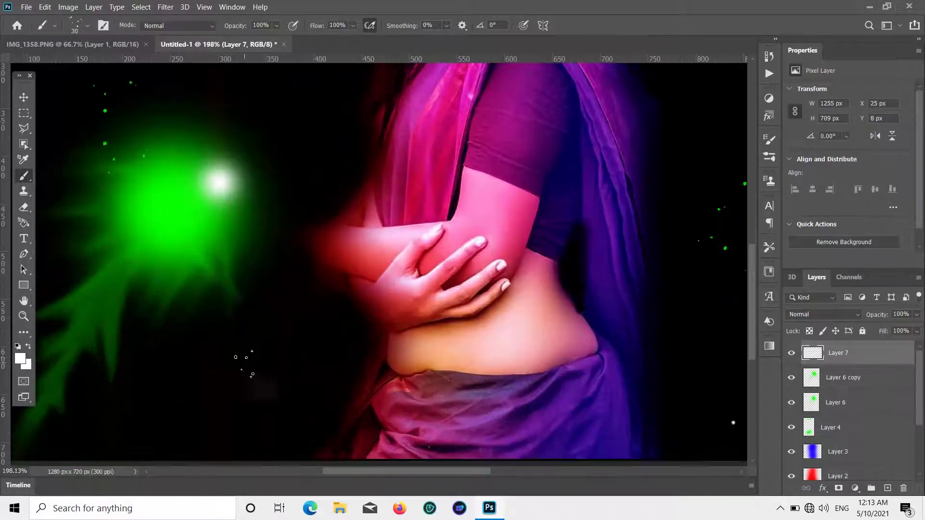
scroll(246, 362, "left", 5)
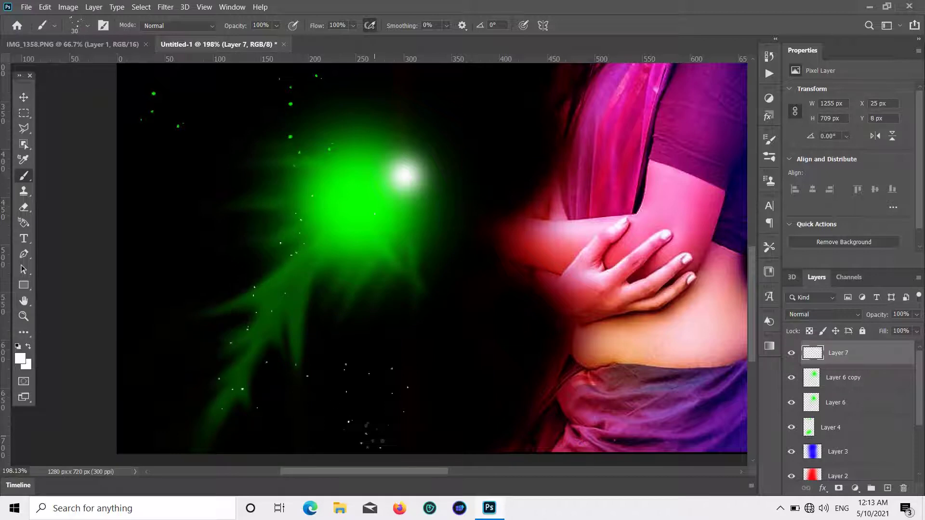
scroll(319, 311, "down", 10)
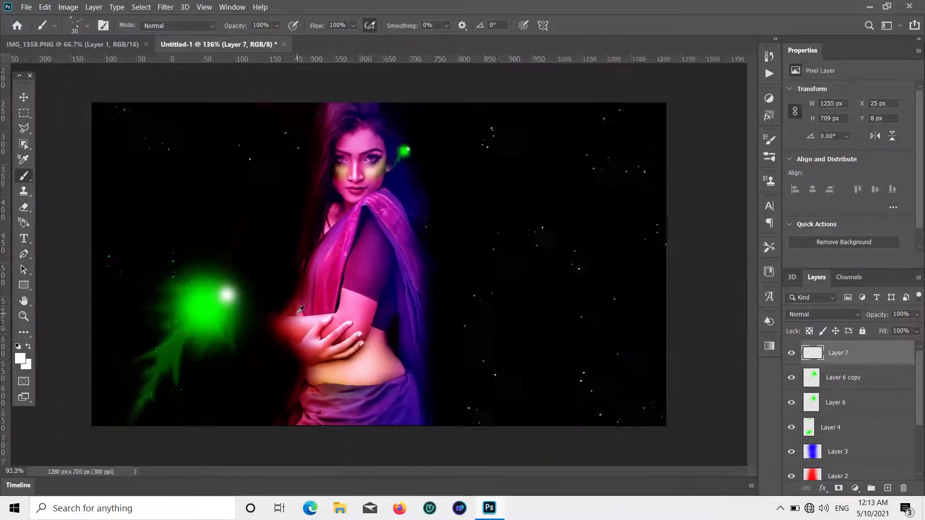
left_click(23, 97)
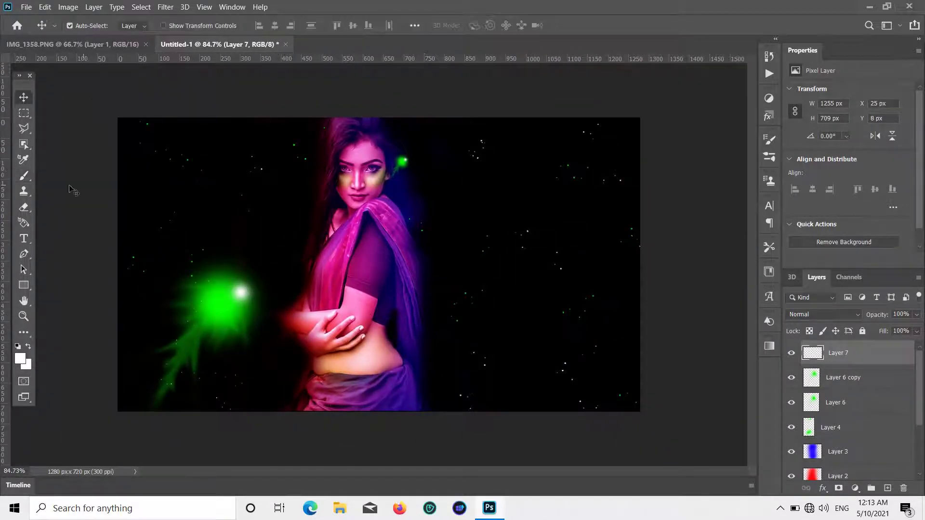
left_click(23, 175)
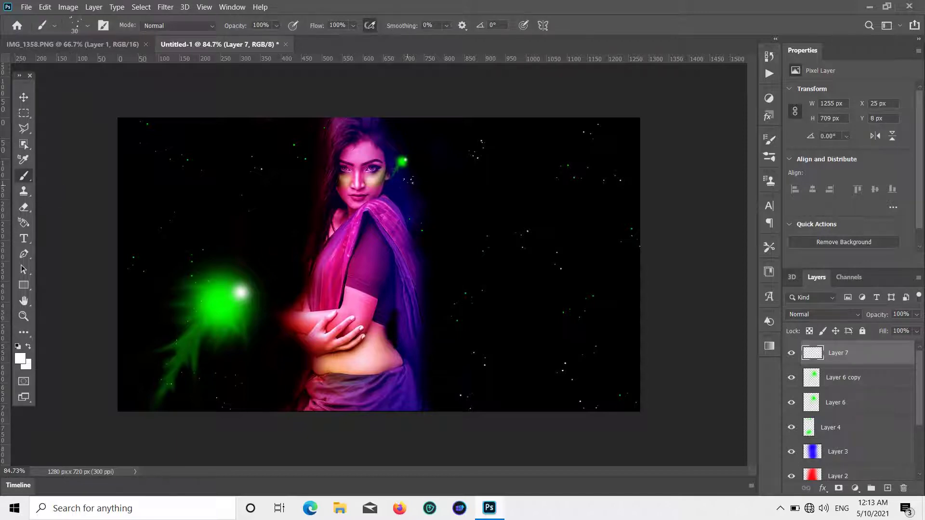
scroll(376, 206, "up", 12)
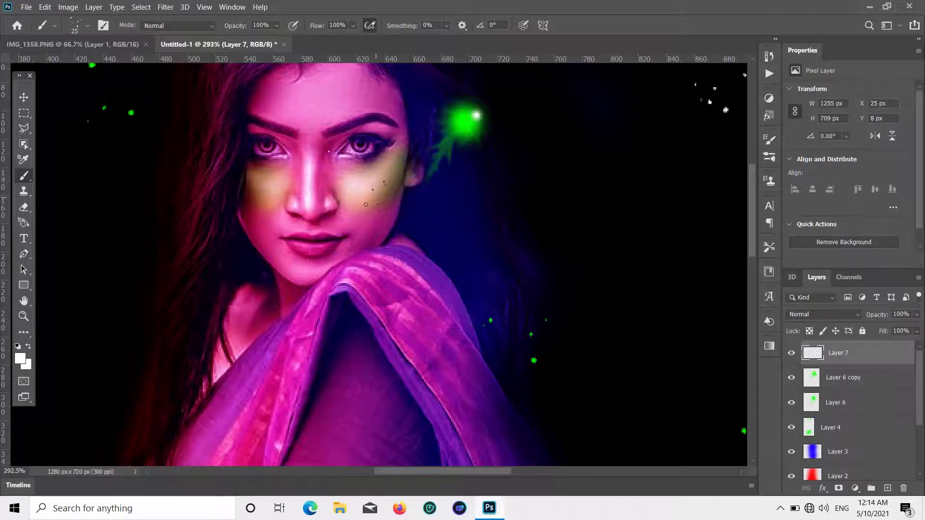
scroll(534, 246, "down", 5)
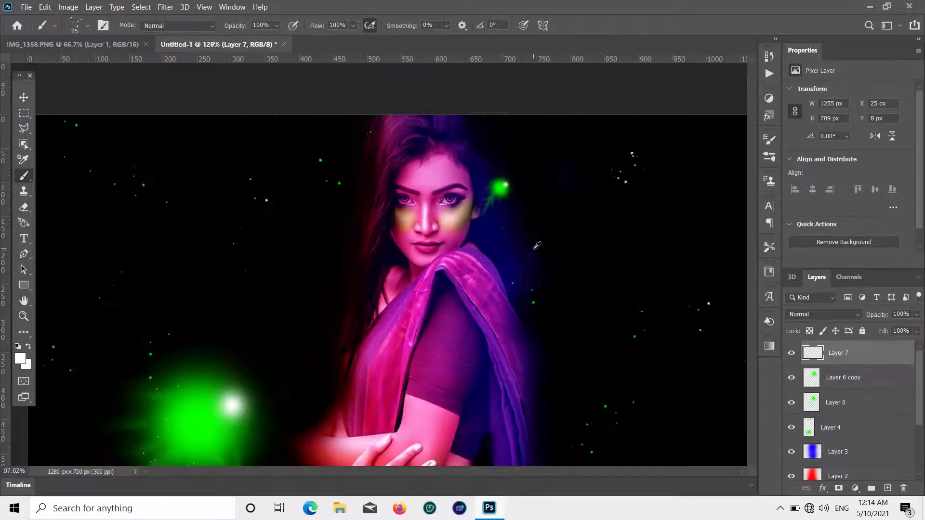
- Set the foreground color to red and scatter red specks over the black background with a 40 px spatter brush
left_click(21, 359)
left_click(346, 213)
left_click(336, 213)
left_click(470, 222)
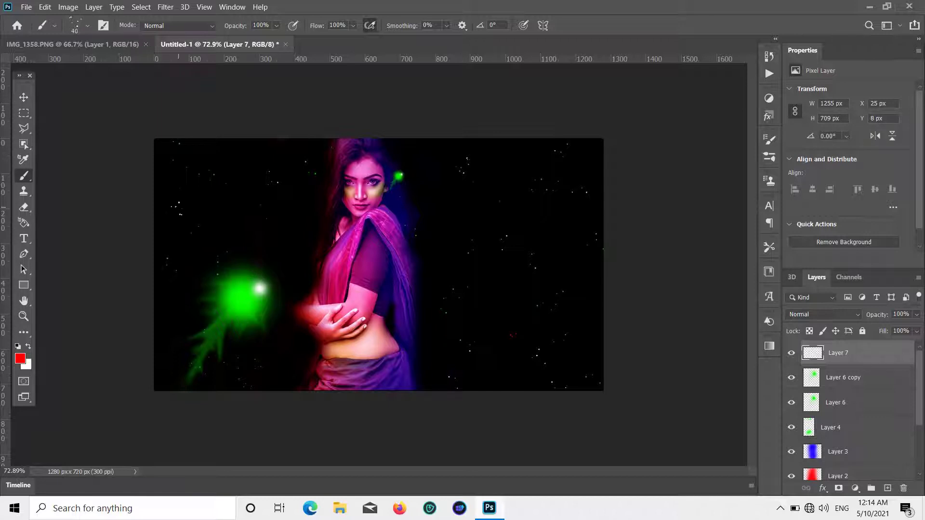
- Set the foreground color to blue and scatter blue specks over the black background around the woman
left_click(21, 359)
type("0000ff")
left_click(456, 217)
left_click(187, 260)
- Duplicate the large green firefly to the black area right of the woman and rotate the copy 180°
left_click(23, 97)
left_click(236, 297)
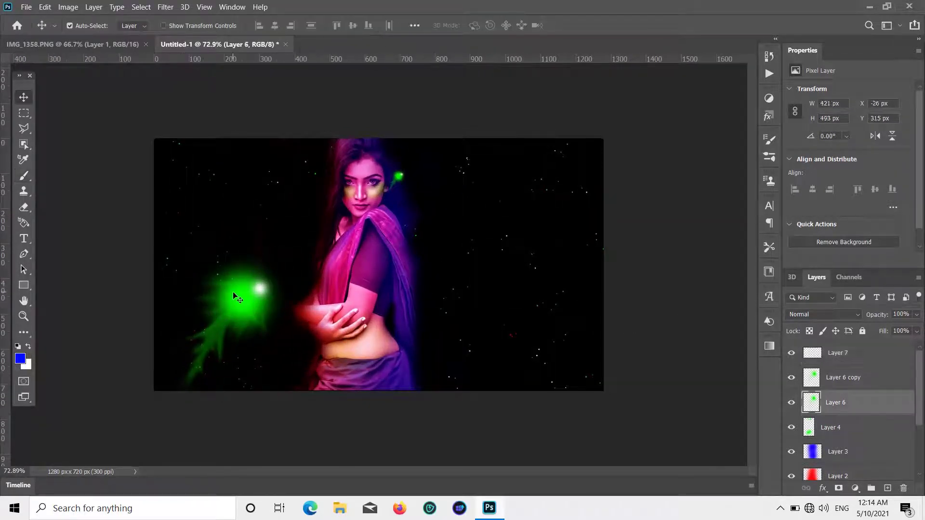
left_click_drag(237, 297, 510, 205)
key("ctrl+t")
right_click(501, 210)
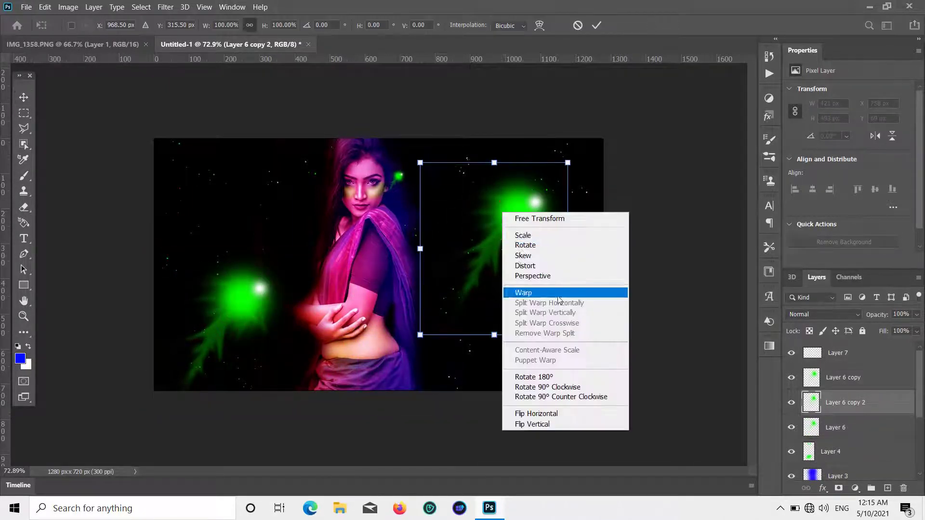
left_click(564, 378)
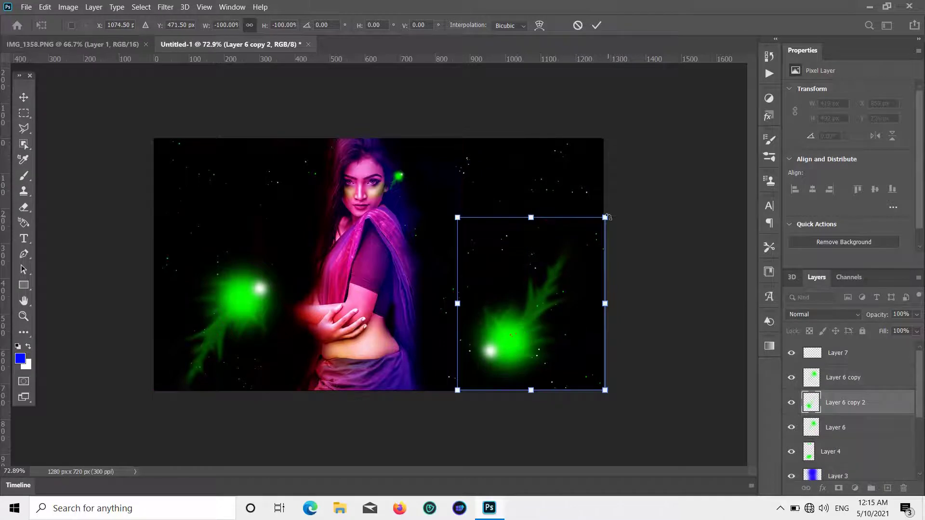
- Tilt the green copy to about -173.6°, shrink it to about 245 x 273 px near the image's lower right corner, and apply
left_click_drag(609, 210, 630, 221)
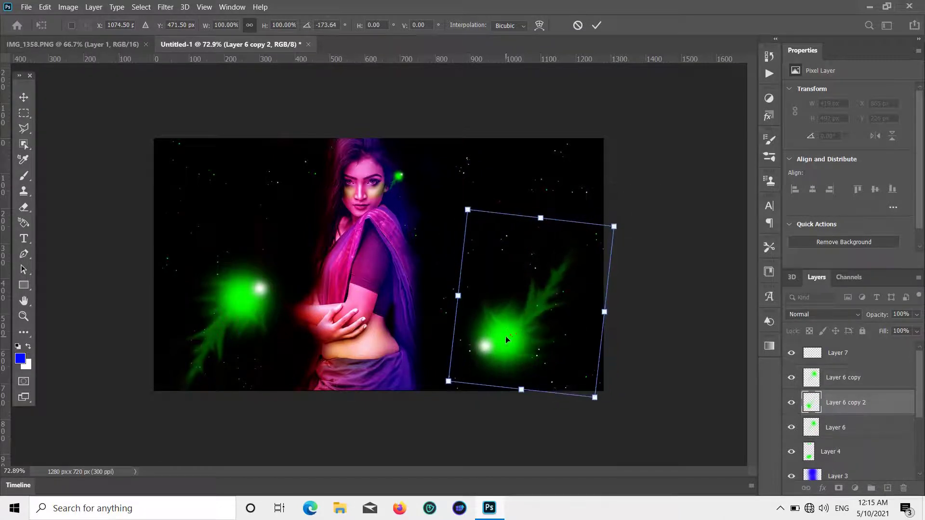
left_click_drag(458, 215, 520, 301)
left_click_drag(546, 368, 536, 344)
left_click(24, 97)
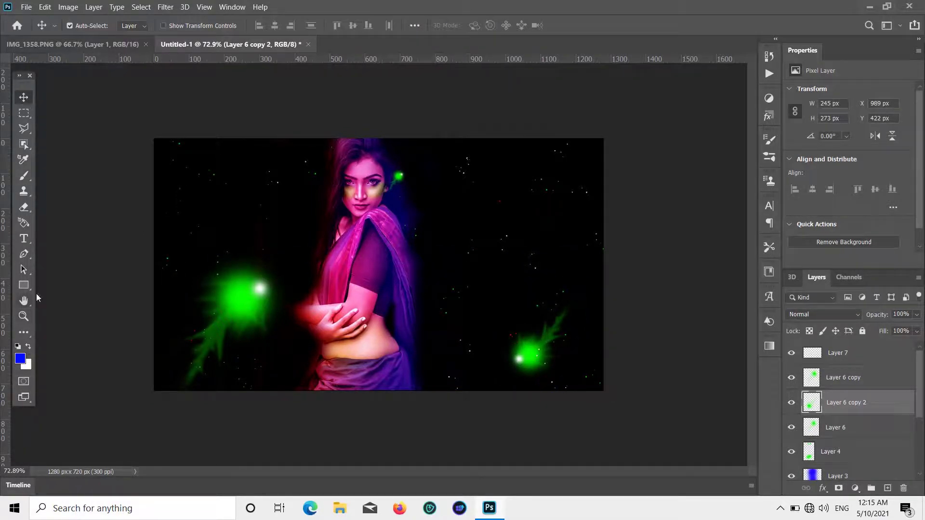
- Add a new layer and stamp a blue glow right of the woman's head with a 150 px soft round brush
left_click(887, 488)
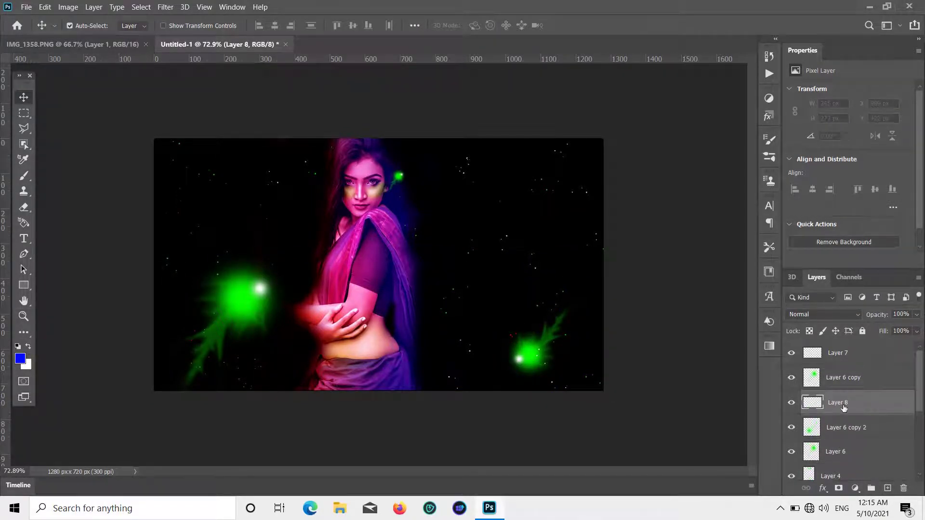
left_click(24, 176)
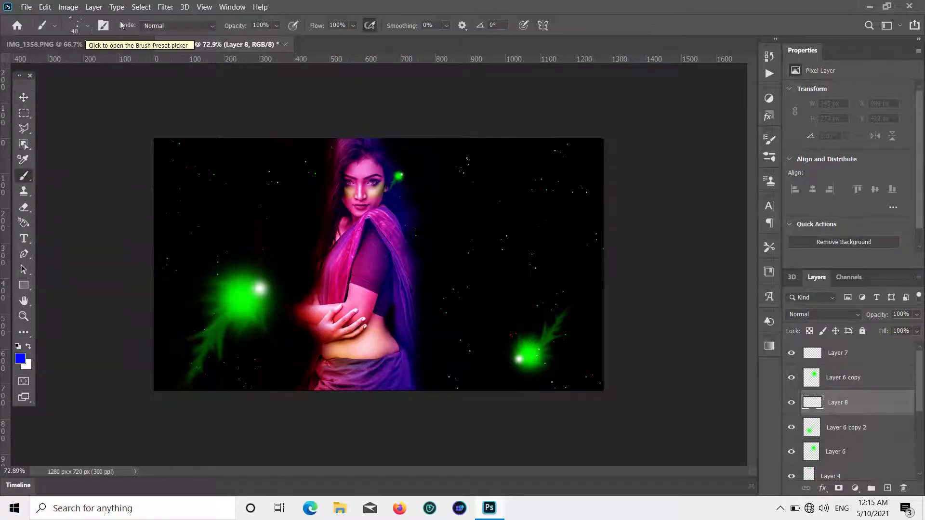
left_click(76, 25)
left_click(79, 141)
left_click(144, 9)
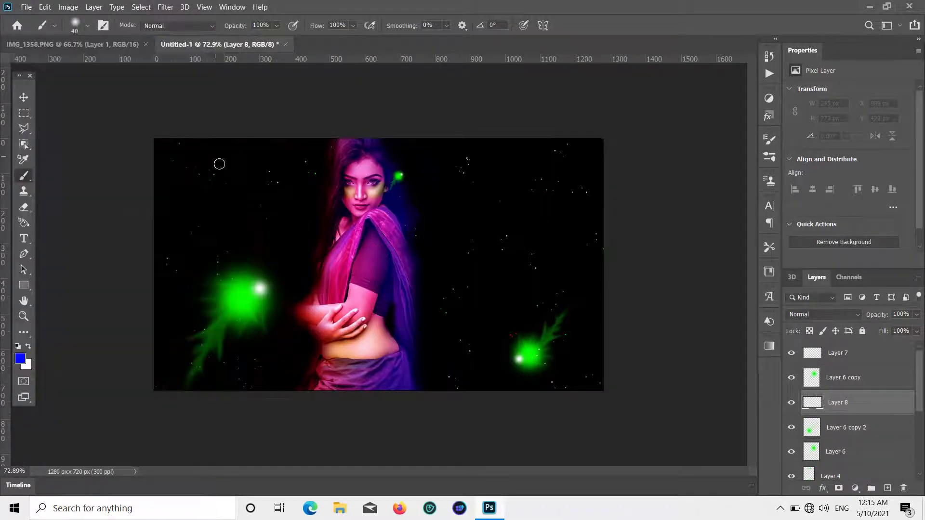
key("bracketright")
key("bracketright")
key("bracketright")
key("bracketright")
key("bracketright")
key("bracketright")
key("bracketright")
left_click(474, 188)
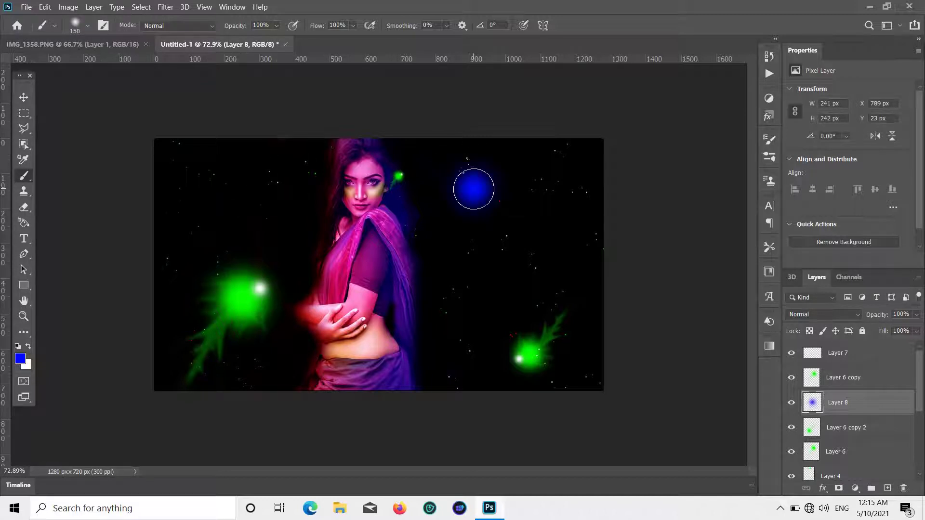
- Smudge a curved tail down from the blue glow's lower right edge with a 30 px Smudge brush at 45% strength
key("i")
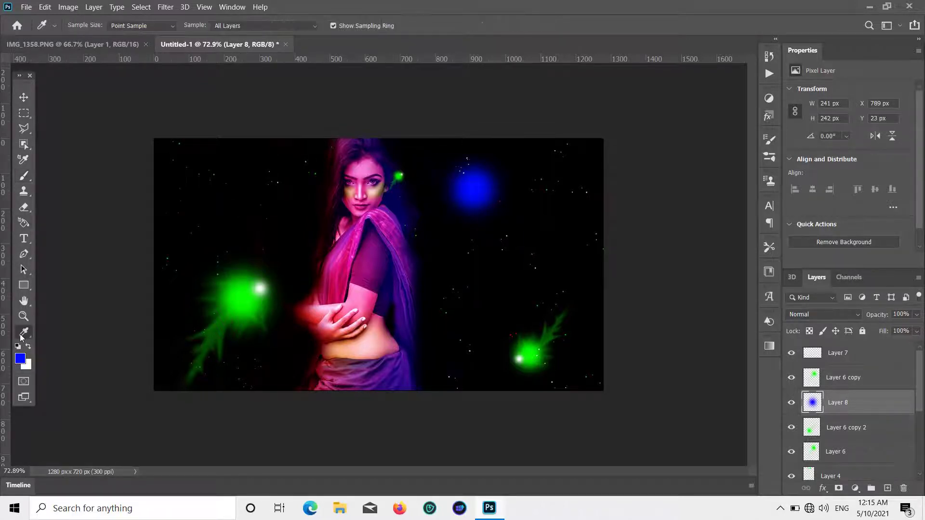
left_click(27, 335)
left_click(77, 375)
scroll(501, 201, "up", 5)
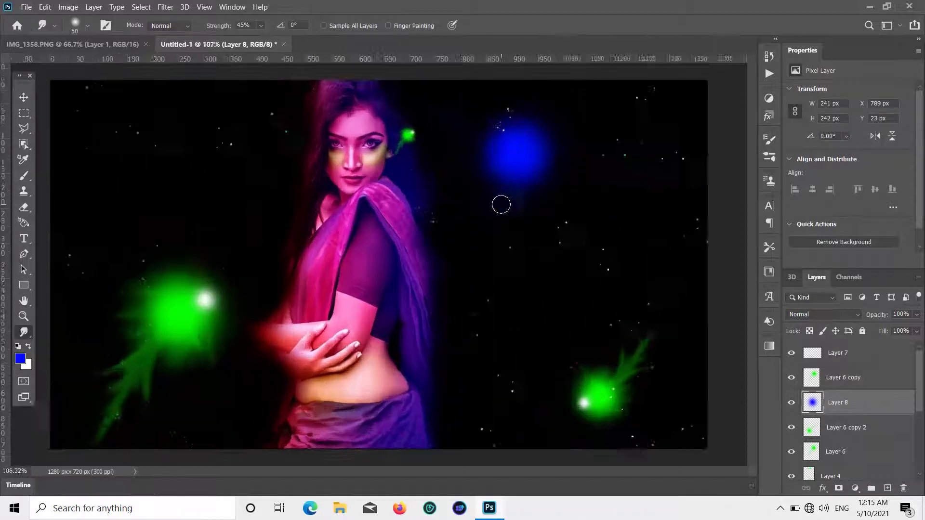
key("bracketleft")
key("bracketleft")
key("bracketleft")
key("bracketleft")
key("bracketleft")
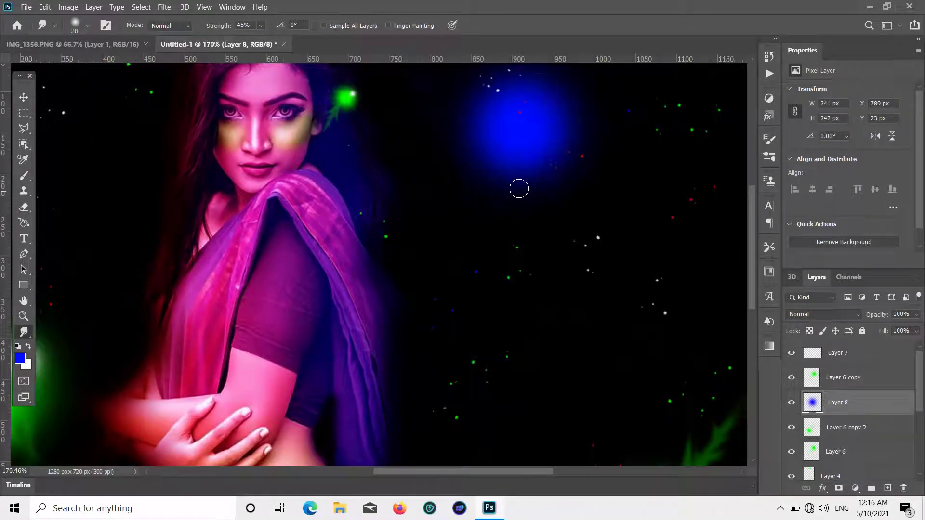
mouse_move(519, 188)
left_mouse_down()
mouse_move(516, 159)
mouse_move(544, 147)
mouse_move(529, 272)
mouse_move(580, 107)
mouse_move(574, 221)
mouse_move(542, 116)
mouse_move(566, 261)
mouse_move(612, 125)
left_mouse_up()
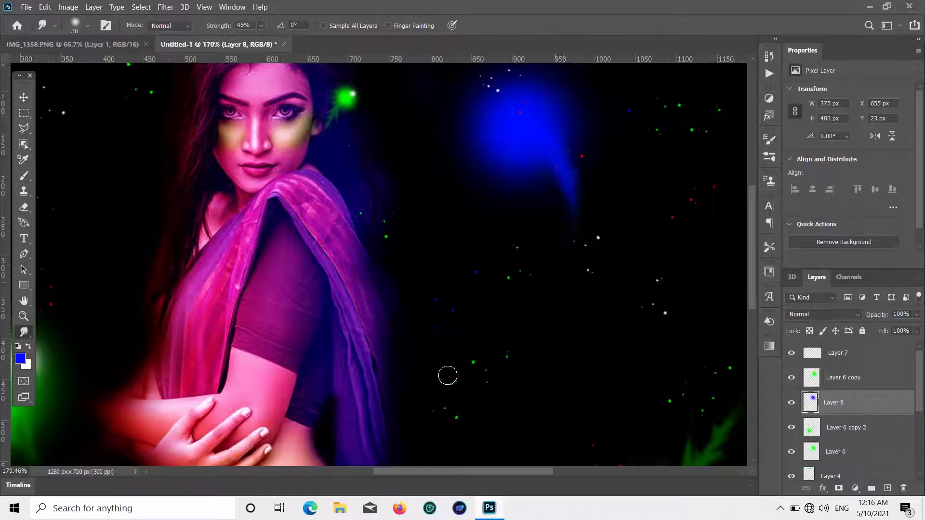
mouse_move(557, 166)
left_mouse_down()
mouse_move(572, 220)
mouse_move(544, 318)
left_mouse_up()
left_click_drag(577, 188, 536, 296)
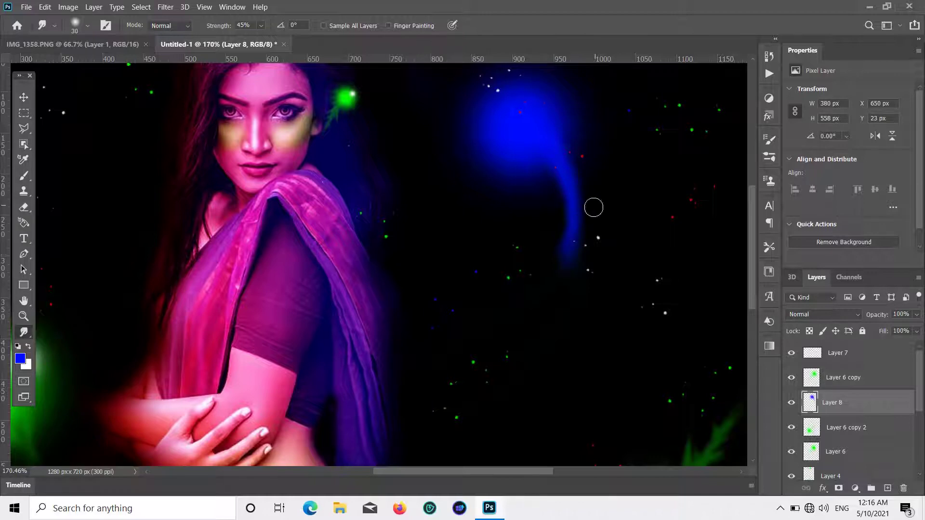
mouse_move(594, 207)
left_mouse_down()
mouse_move(553, 268)
mouse_move(574, 220)
mouse_move(547, 268)
left_mouse_up()
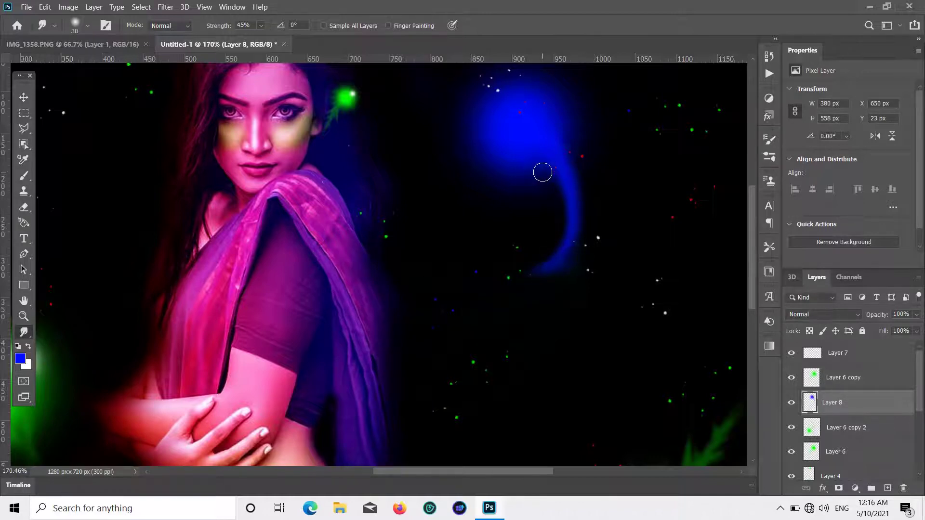
- Smudge small pointed spikes out of the blue glow's right edge and along its tail with a 10 px Smudge brush
key("bracketleft")
key("bracketleft")
key("bracketleft")
key("bracketleft")
left_click_drag(569, 110, 607, 104)
scroll(594, 173, "up", 1)
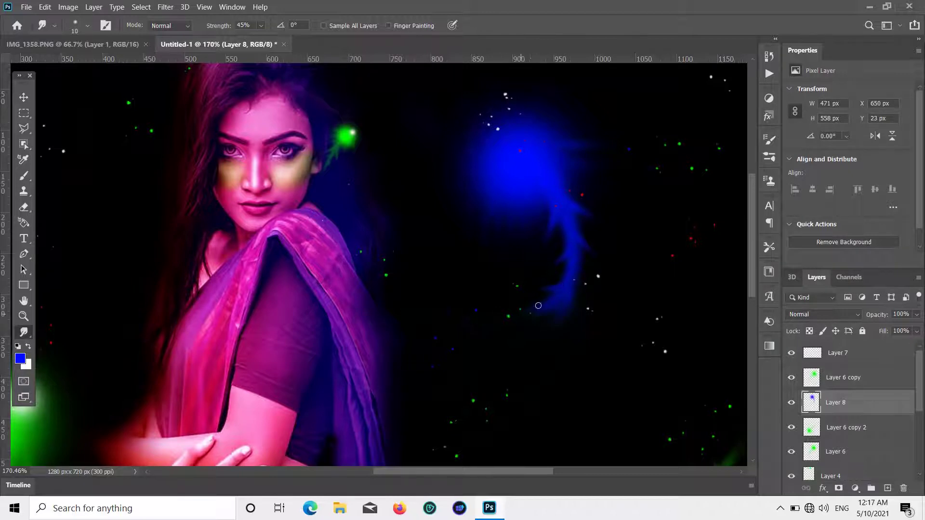
- Set the foreground color to near-white (fefefe) and stamp a 40 px soft highlight on the blue glow's left edge
scroll(538, 306, "up", 4)
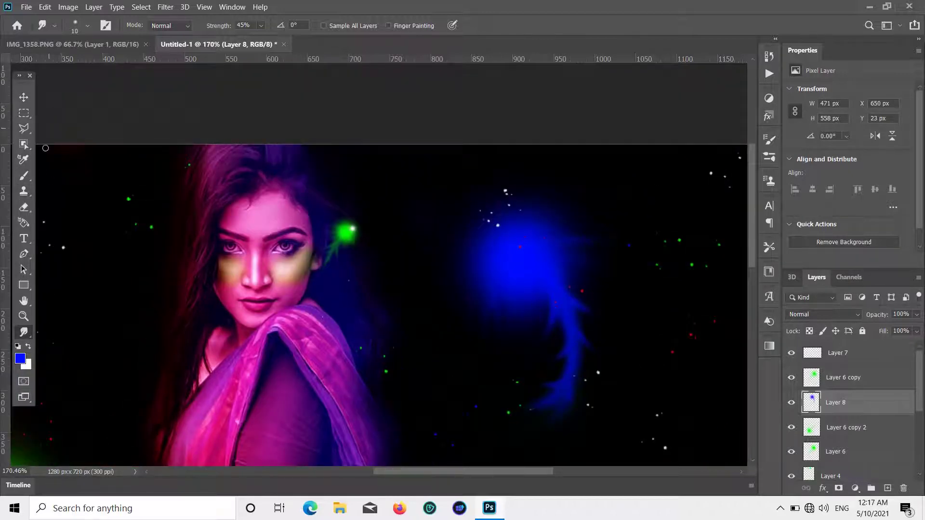
left_click(20, 359)
left_click(180, 223)
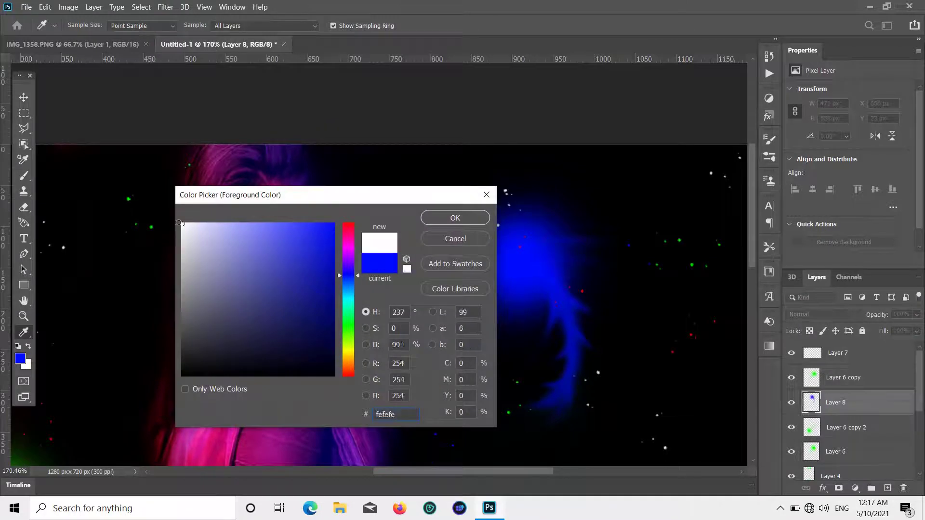
left_click(438, 219)
key("b")
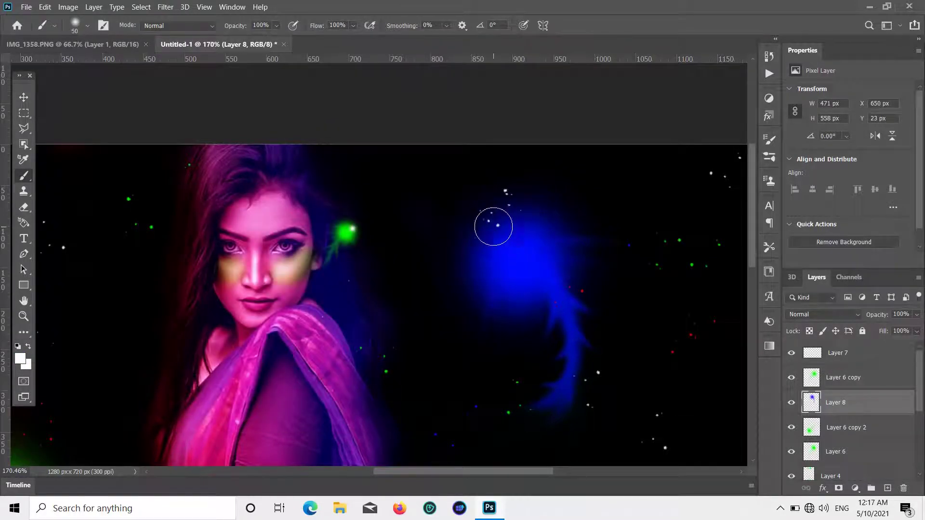
key("bracketleft")
left_click(490, 256)
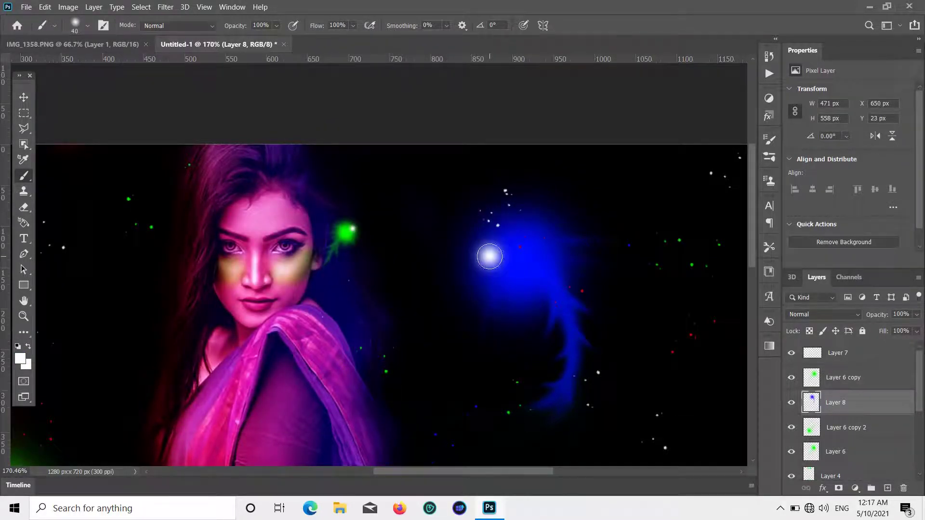
- Move the blue firefly down beside the woman's shoulder, placing its layer at about X 629 px, Y 125 px
left_click(23, 97)
scroll(238, 160, "down", 5)
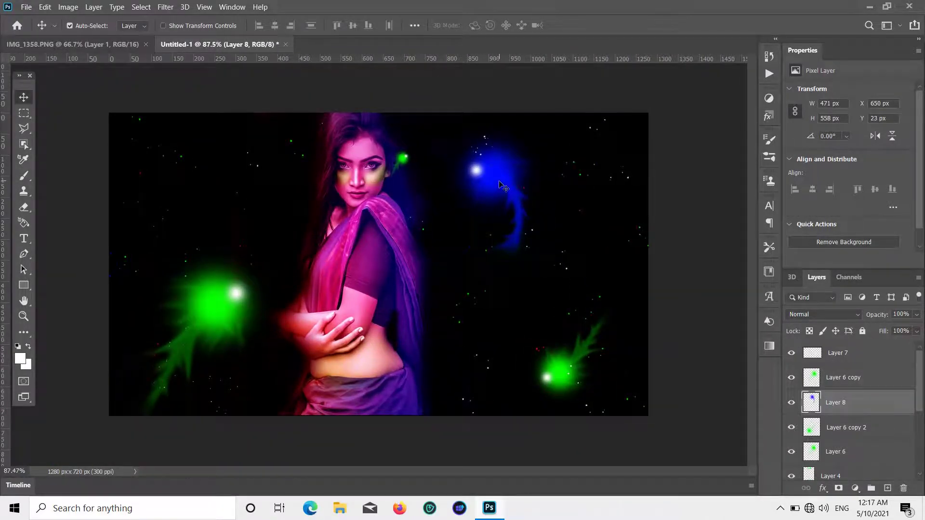
left_click_drag(499, 183, 493, 220)
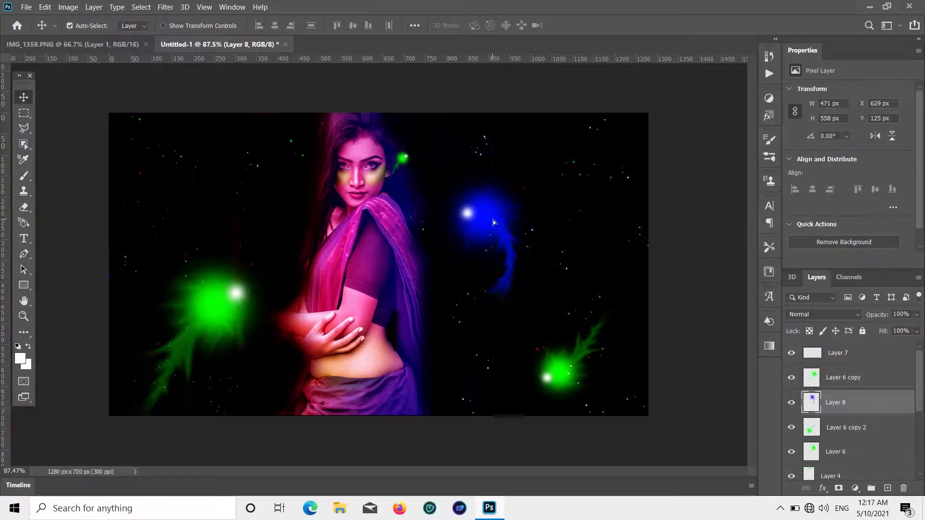
- Rotate the blue firefly slightly counterclockwise and nudge it, placing its layer at about X 655 px, Y 128 px
key("ctrl+t")
right_click(496, 223)
left_click(516, 252)
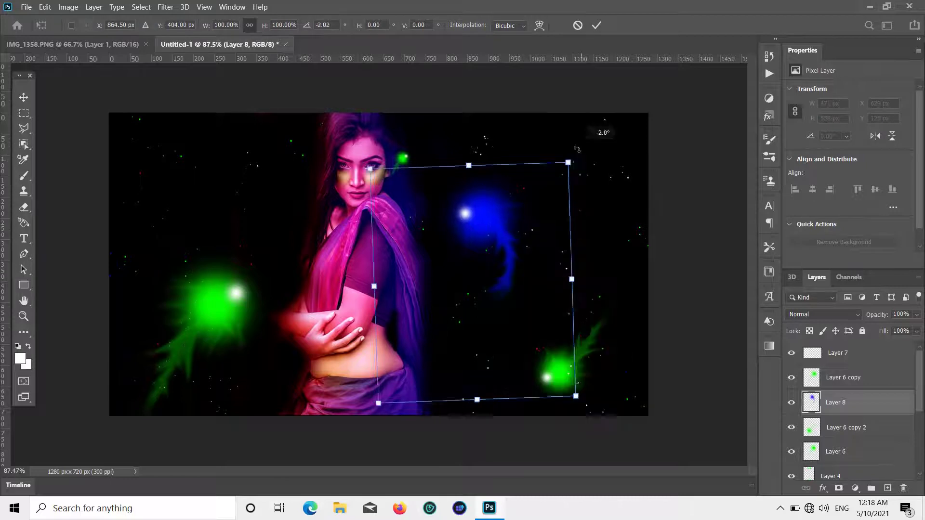
left_click_drag(599, 139, 552, 123)
left_click_drag(462, 220, 470, 221)
left_click(23, 97)
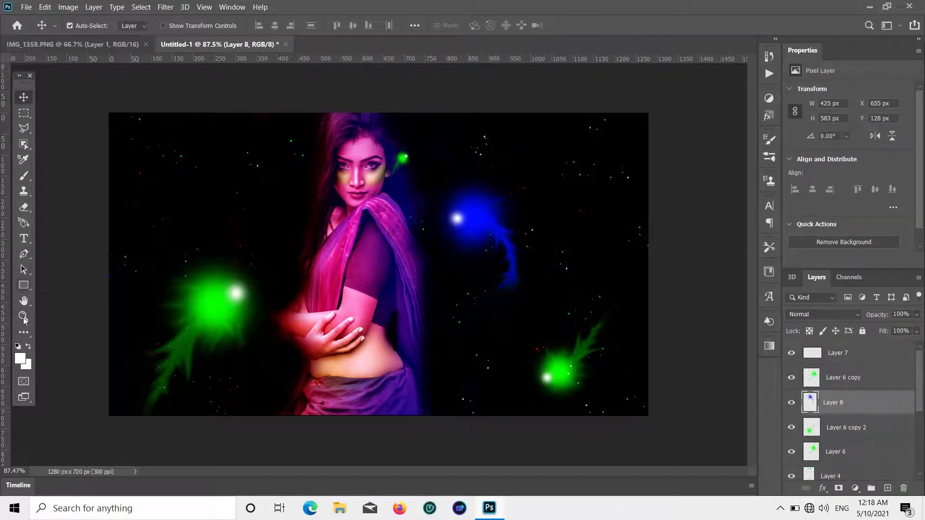
- Set the foreground color to red (fb0303) and add a new layer above the blue firefly for painting with the soft round brush
key("i")
left_click(20, 358)
left_click_drag(347, 274, 348, 223)
left_click(336, 223)
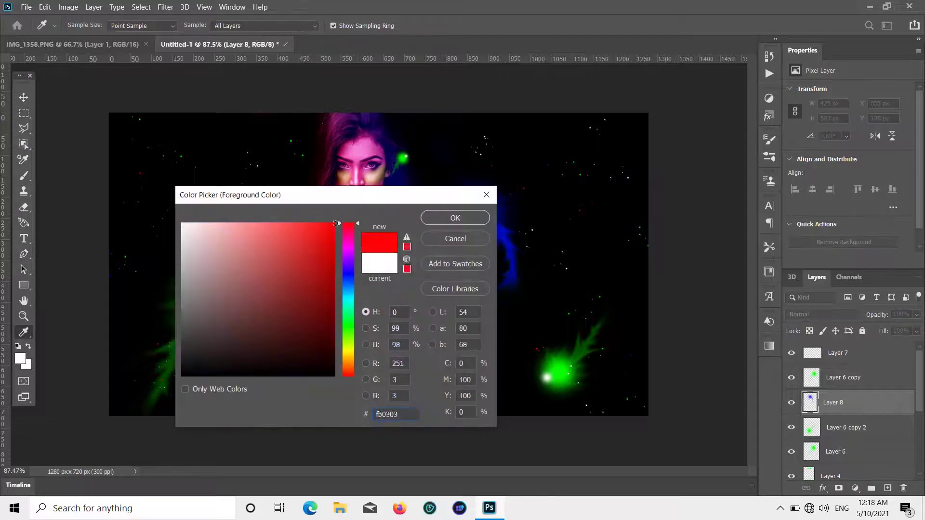
key("Return")
left_click(24, 176)
left_click(87, 25)
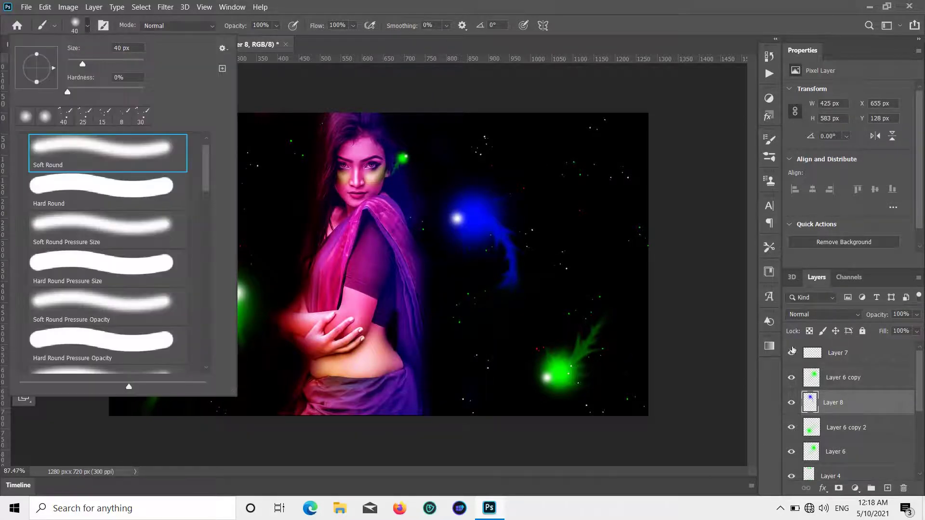
left_click(889, 489)
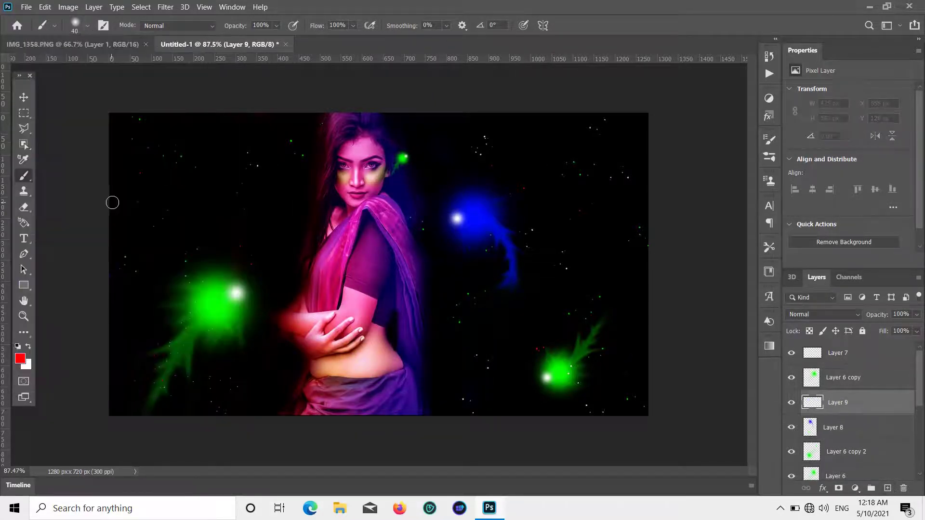
- Stamp a 200 px soft red glow in the dark area beside the woman's hair and intensify its center with a 100 px brush
key("bracketright")
key("bracketright")
key("bracketright")
key("bracketright")
key("bracketright")
key("bracketright")
key("bracketright")
key("bracketright")
key("bracketright")
key("bracketright")
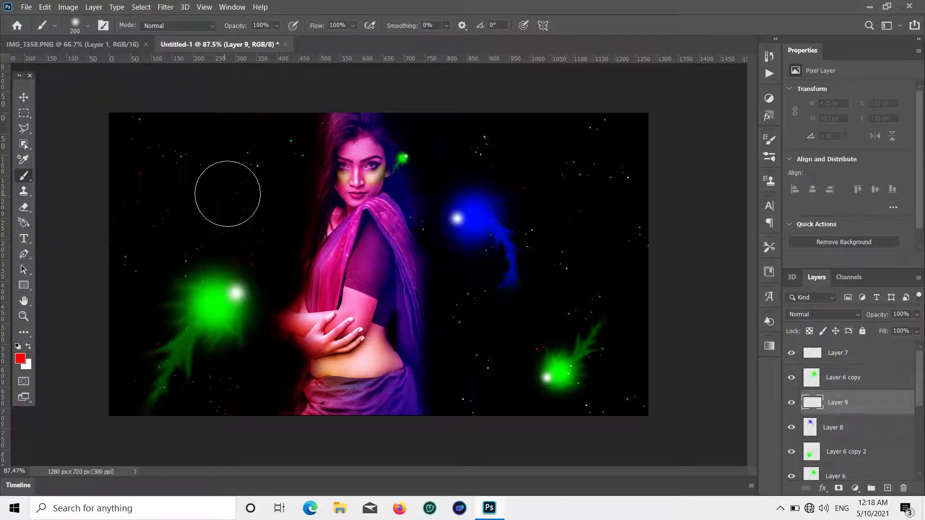
left_click(270, 168)
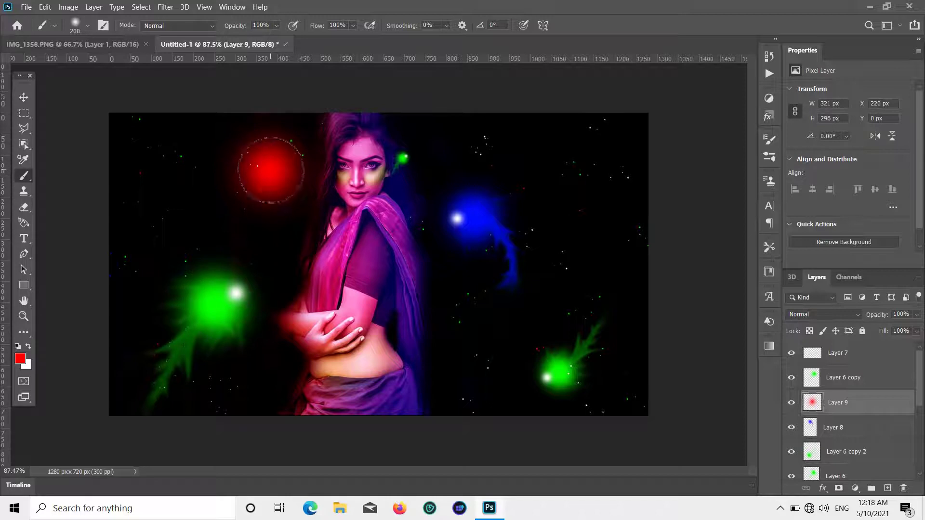
key("bracketleft")
key("bracketleft")
key("bracketleft")
key("bracketleft")
key("bracketleft")
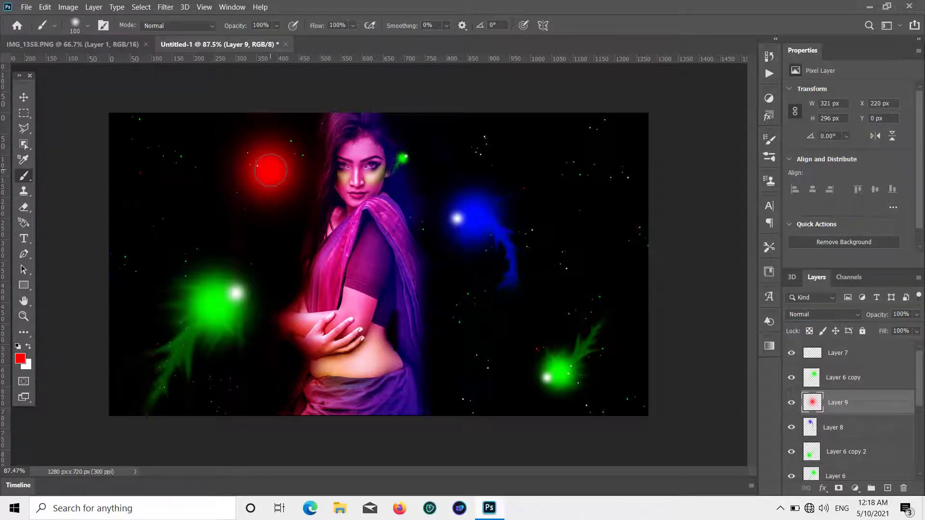
- Smudge pointed spikes down and outward from the red glow's lower left edge with a 30 px Smudge brush at 45% strength
left_click(22, 336)
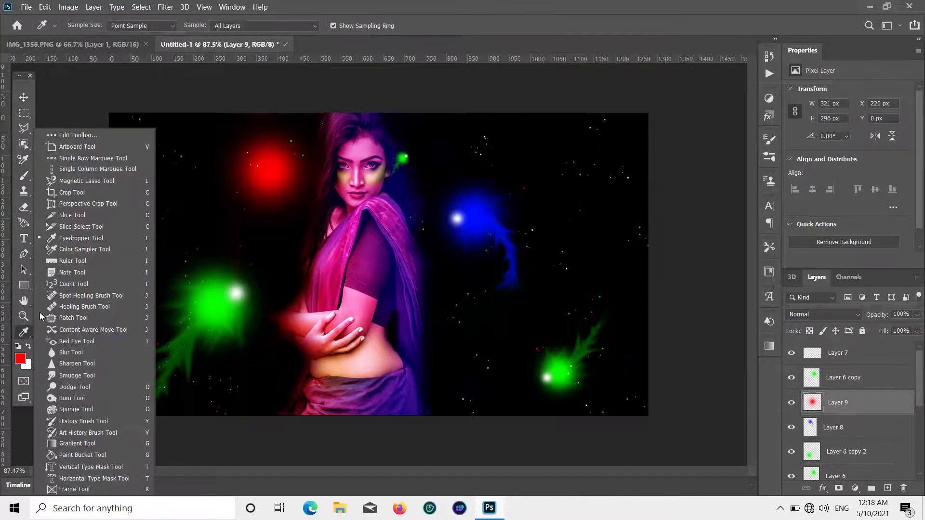
left_click(62, 378)
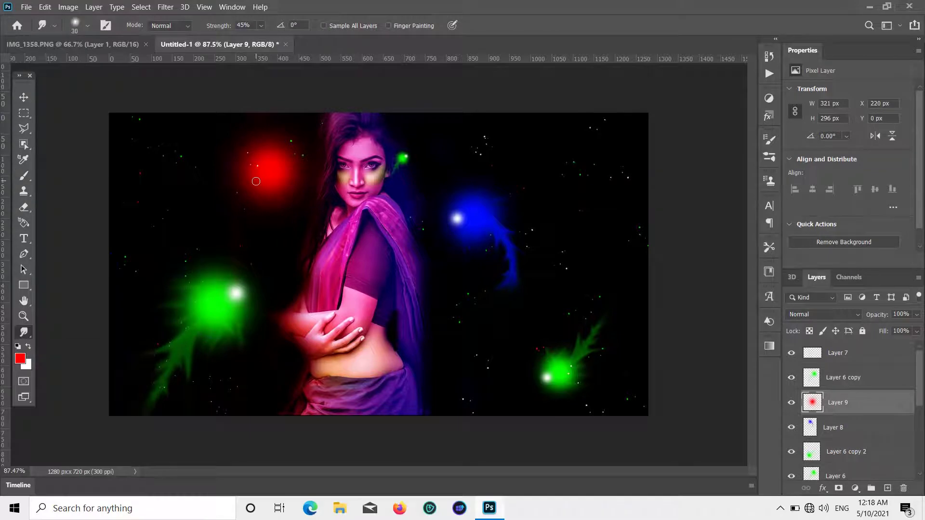
scroll(246, 176, "up", 5)
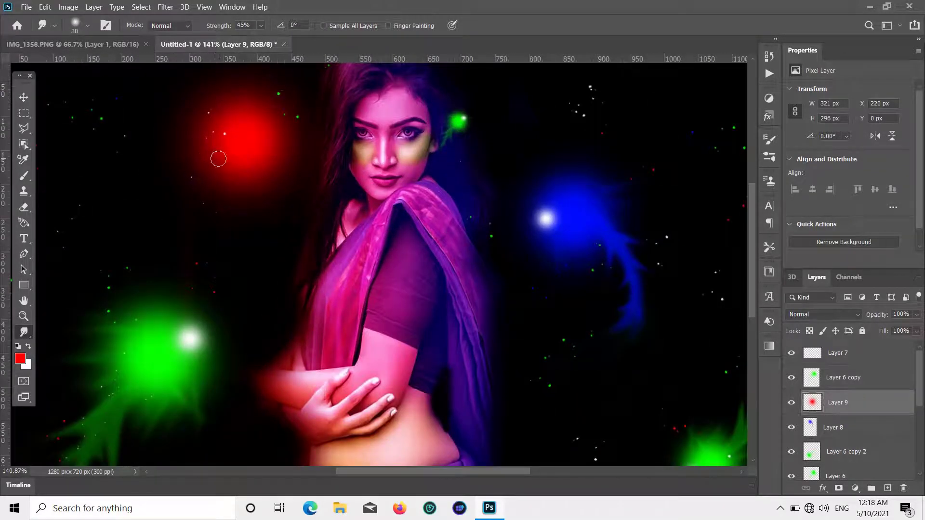
mouse_move(223, 161)
left_mouse_down()
mouse_move(192, 200)
mouse_move(247, 223)
mouse_move(226, 183)
left_mouse_up()
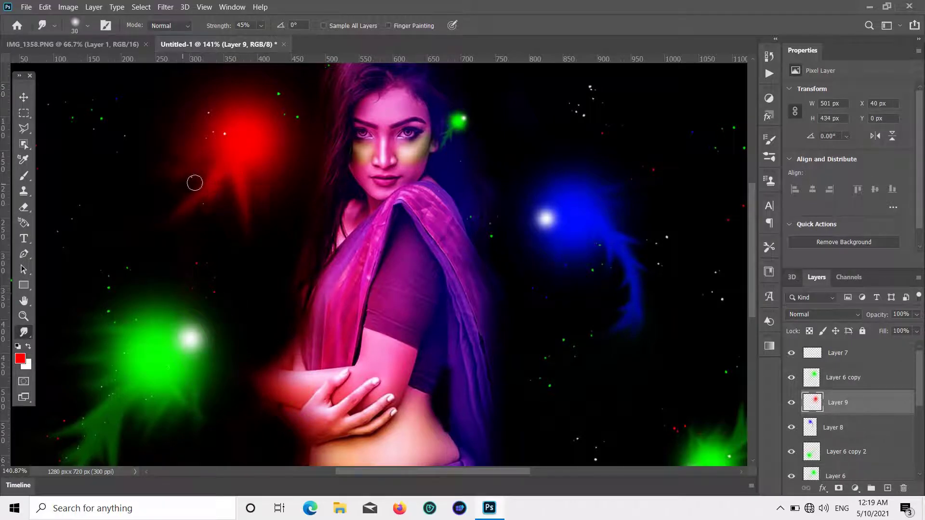
key("bracketright")
key("bracketright")
key("bracketright")
key("bracketright")
key("bracketleft")
key("bracketleft")
key("bracketleft")
key("bracketleft")
left_click_drag(209, 186, 172, 219)
- Smudge longer streaks out of the red glow's left side and extend its diagonal tail, adding fine spikes with a 10 px brush
scroll(173, 218, "up", 3)
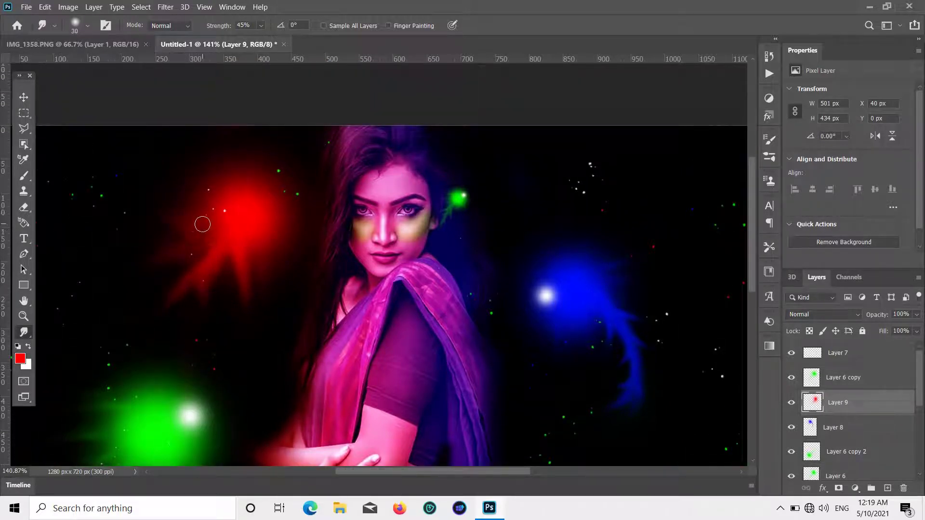
mouse_move(179, 208)
left_mouse_down()
mouse_move(165, 222)
mouse_move(212, 228)
mouse_move(63, 277)
mouse_move(215, 246)
mouse_move(230, 250)
mouse_move(206, 261)
mouse_move(222, 276)
mouse_move(194, 290)
mouse_move(208, 253)
mouse_move(97, 351)
left_mouse_up()
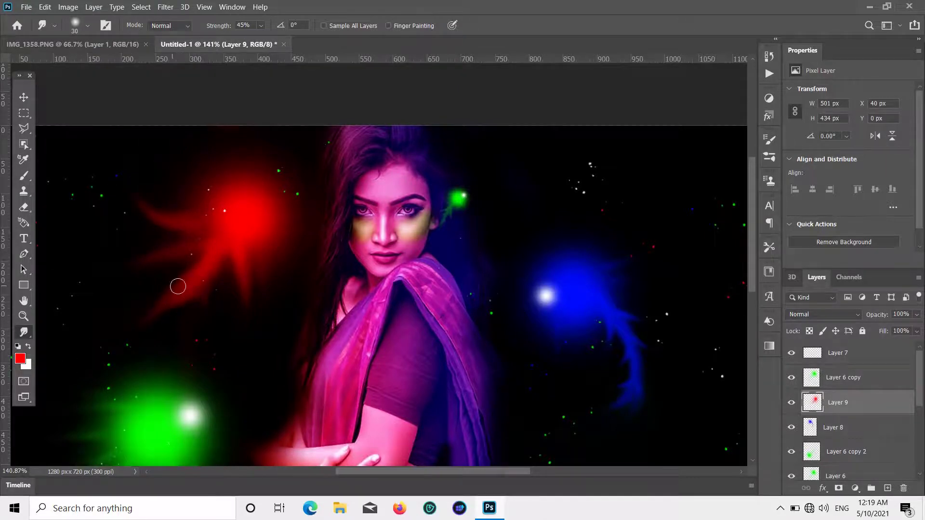
mouse_move(182, 303)
left_mouse_down()
mouse_move(64, 382)
mouse_move(164, 305)
mouse_move(164, 317)
mouse_move(5, 372)
left_mouse_up()
left_click_drag(215, 260, 103, 333)
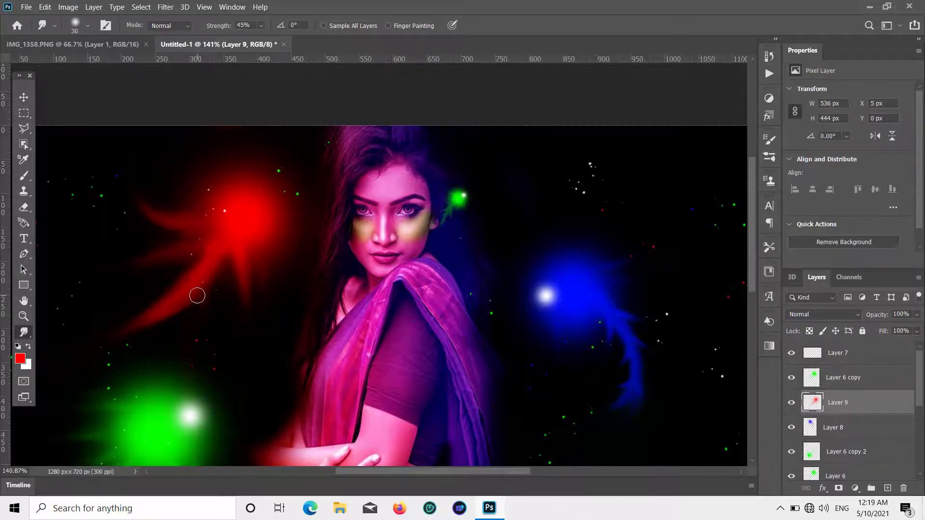
key("bracketleft")
key("bracketleft")
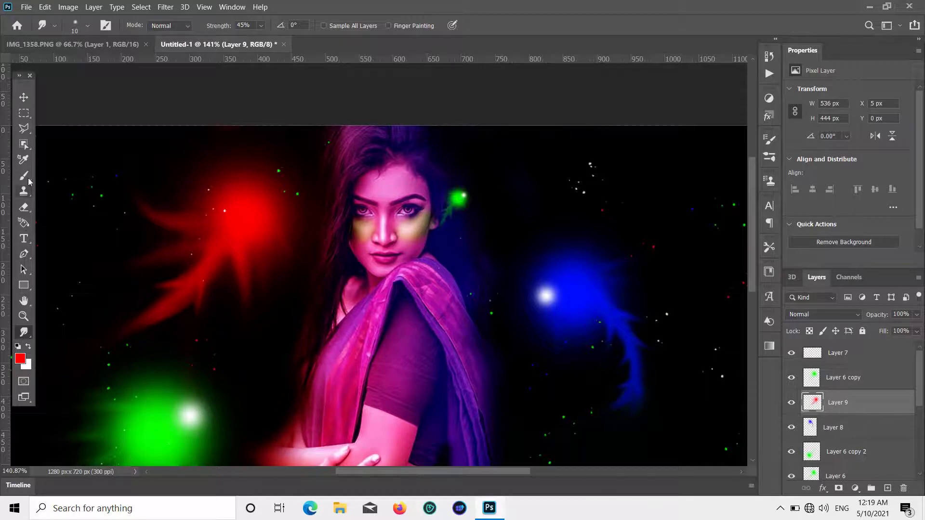
- Set the foreground color to white and stamp a 45 px soft highlight on the red glow's upper right edge
key("i")
left_click(20, 358)
left_click(182, 224)
left_click(455, 218)
key("b")
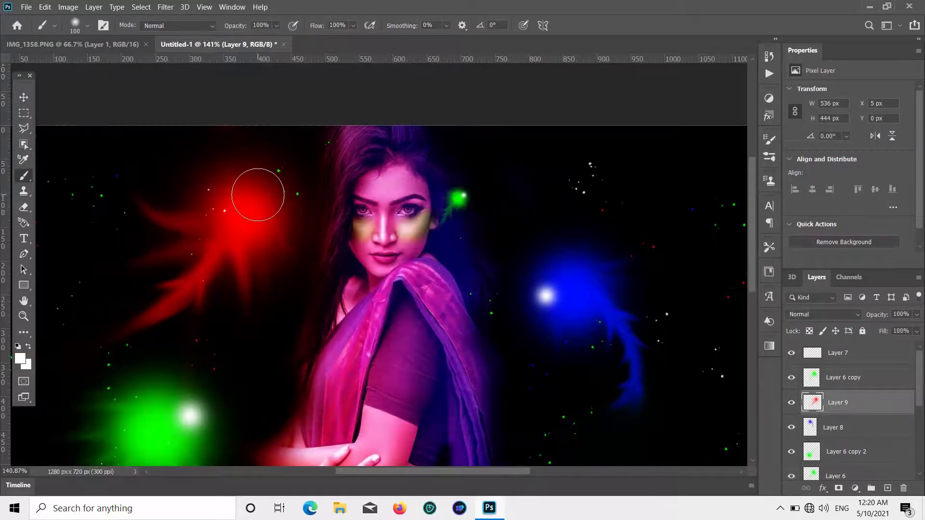
left_click(261, 178)
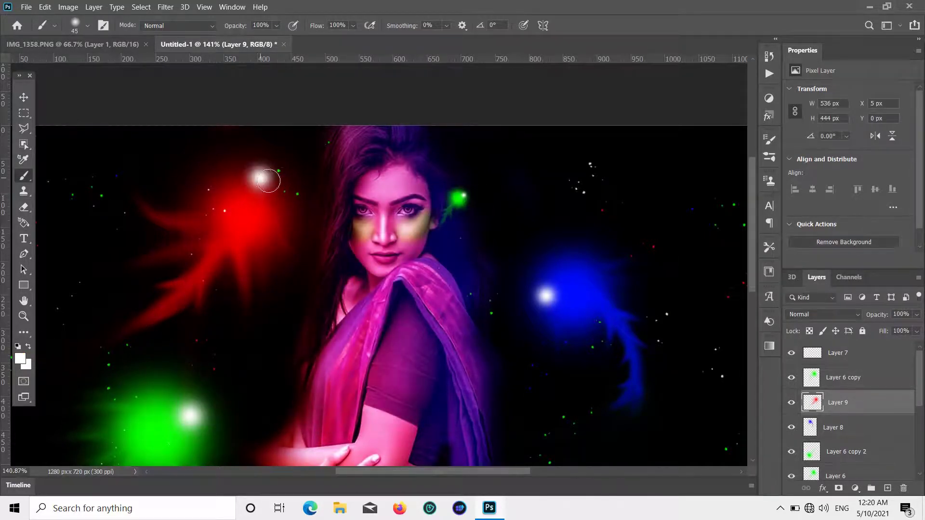
- Scale the red firefly to about 80.56%, rotate it about 89.45°, and place its layer at about X 125 px, Y -158 px
left_click(24, 97)
key("ctrl+0")
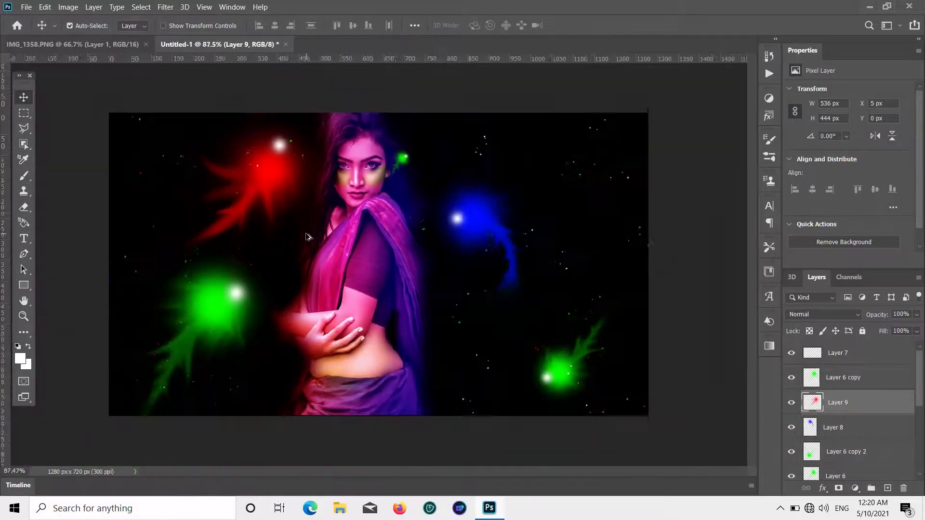
key("ctrl+t")
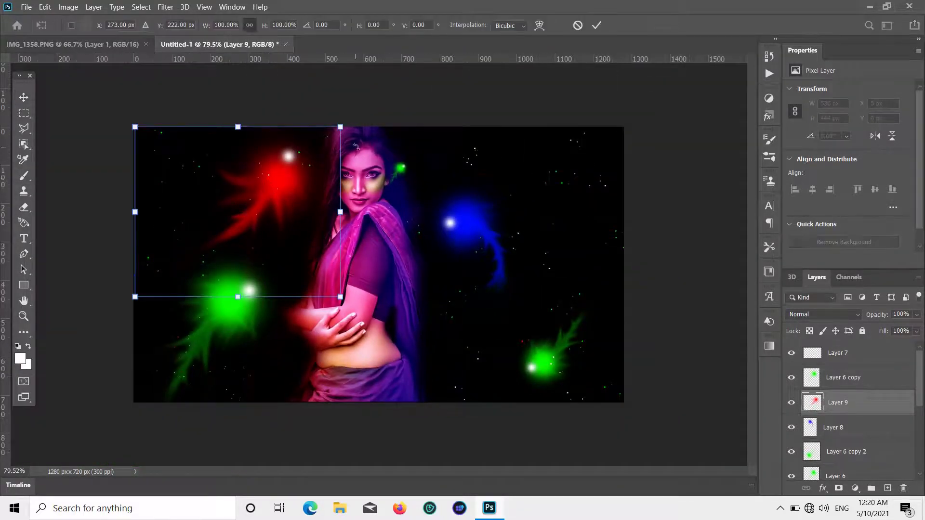
left_click_drag(339, 130, 302, 159)
left_click_drag(119, 165, 280, 125)
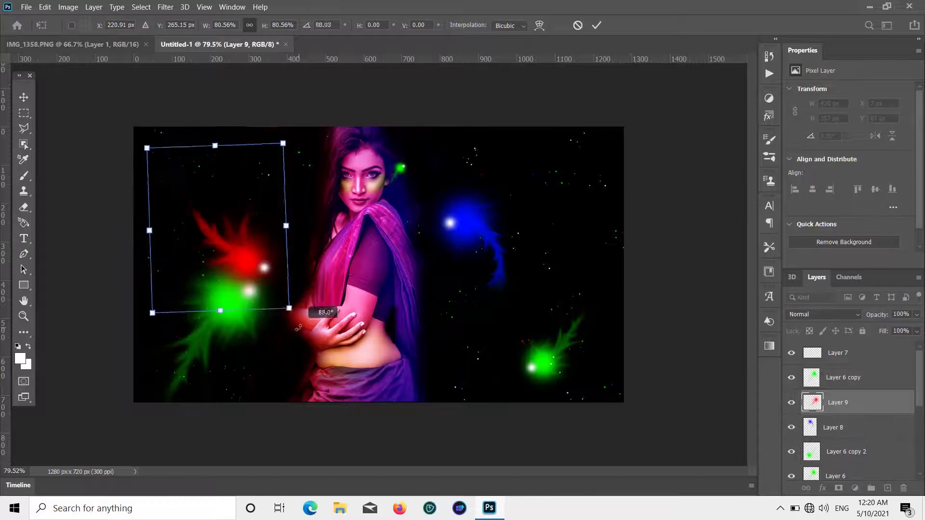
left_click_drag(231, 259, 264, 177)
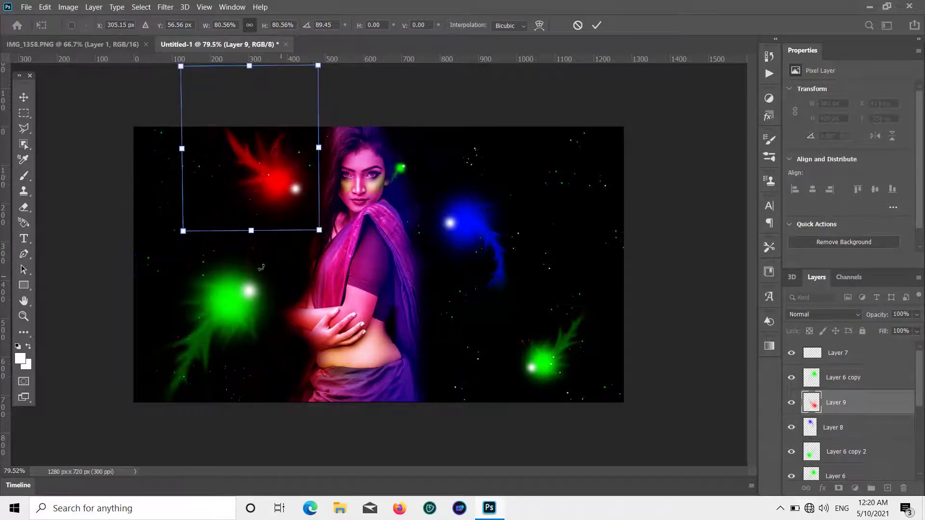
left_click(29, 98)
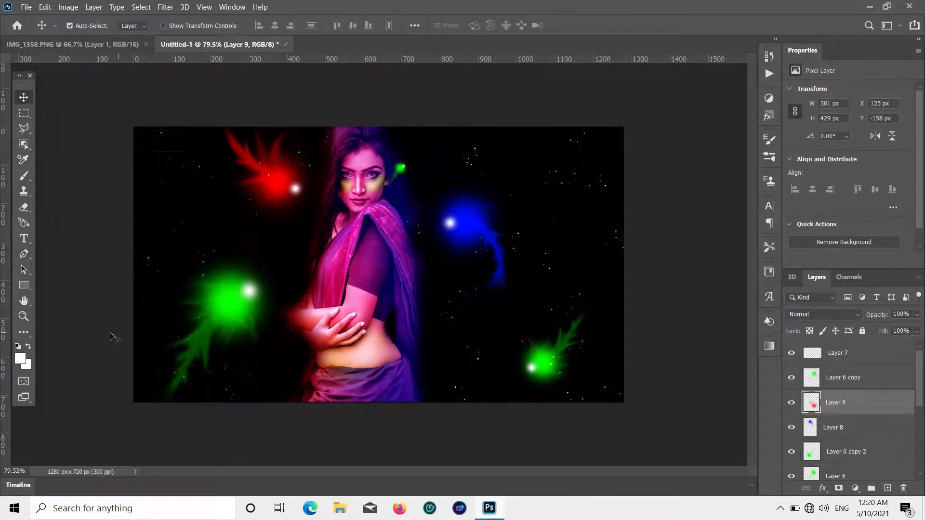
- Add a new layer in Soft Light blend mode above the red firefly and set the foreground color to bright green
left_click(887, 489)
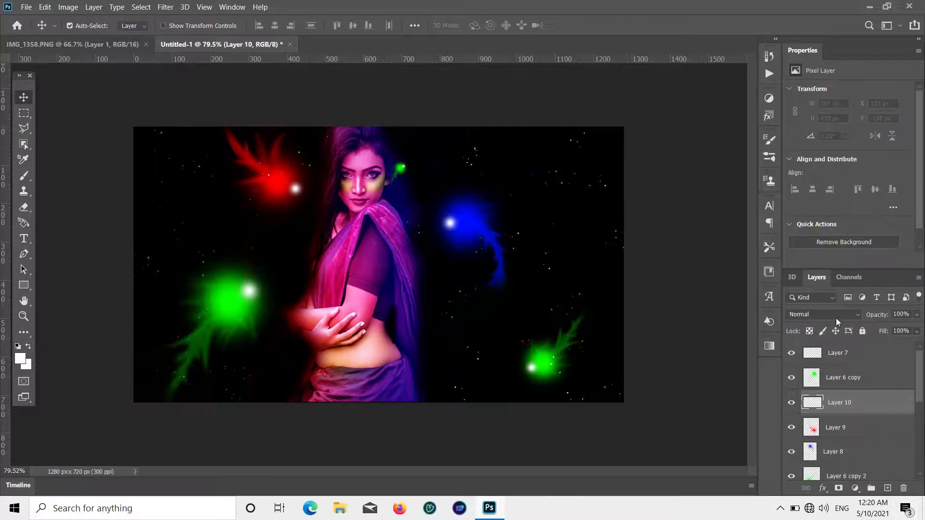
left_click(836, 318)
left_click(800, 350)
left_click(21, 360)
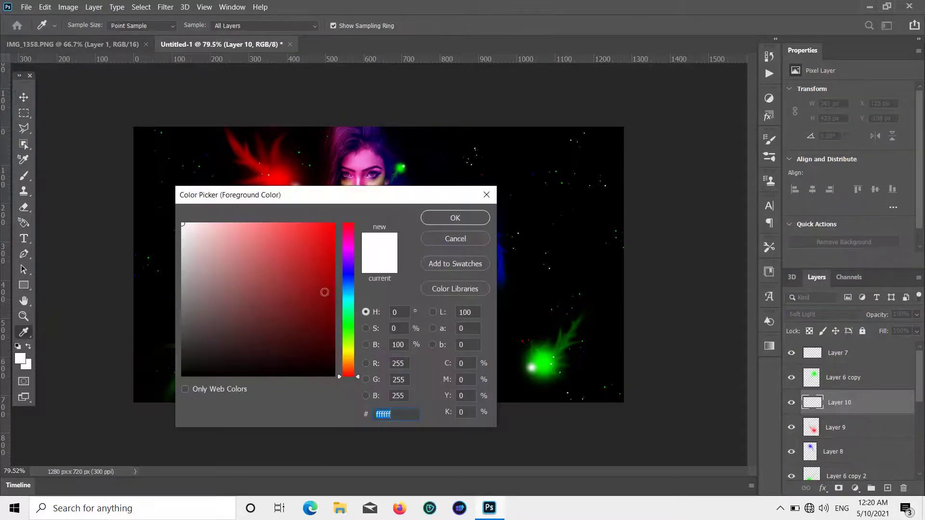
left_click(350, 320)
left_click(328, 250)
key("Return")
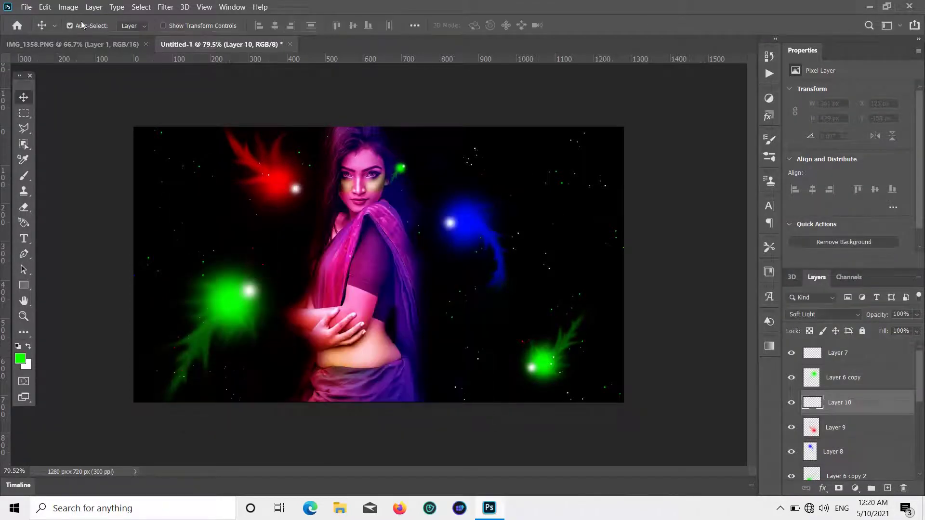
- Paint a green tint over the woman's folded hands, left side of the waist and lower sari with a 175 px soft brush
left_click(23, 175)
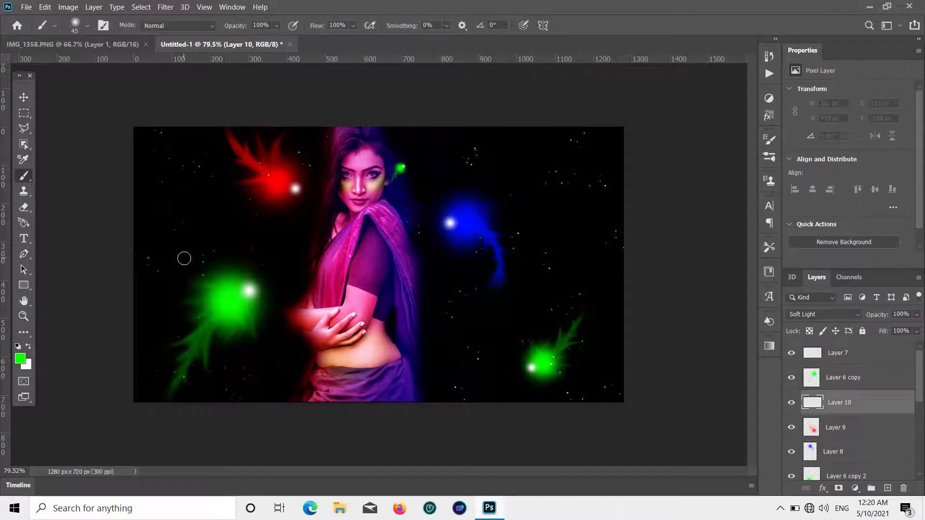
key("bracketright")
key("bracketright")
key("bracketright")
key("bracketright")
key("bracketright")
key("bracketright")
key("bracketright")
key("bracketright")
mouse_move(325, 291)
left_mouse_down()
mouse_move(310, 337)
mouse_move(318, 337)
mouse_move(303, 337)
mouse_move(305, 326)
mouse_move(323, 386)
left_mouse_up()
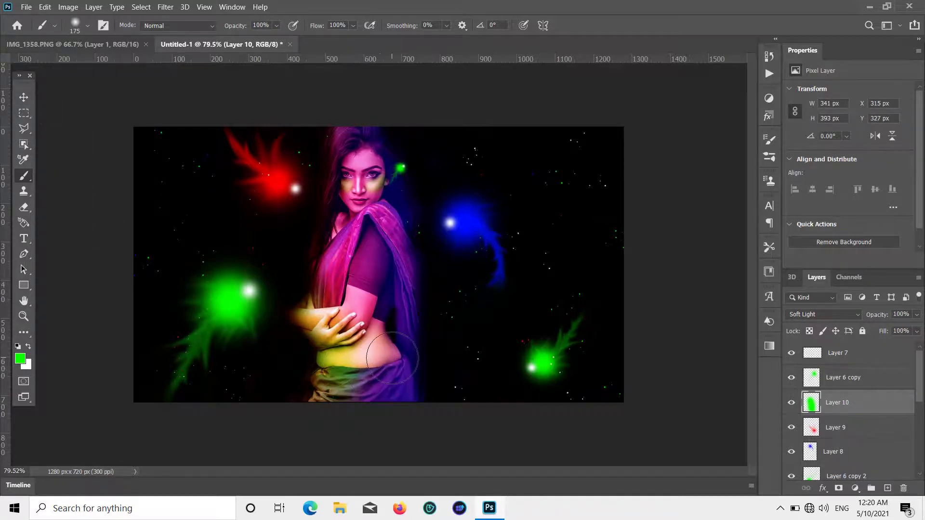
left_click(24, 98)
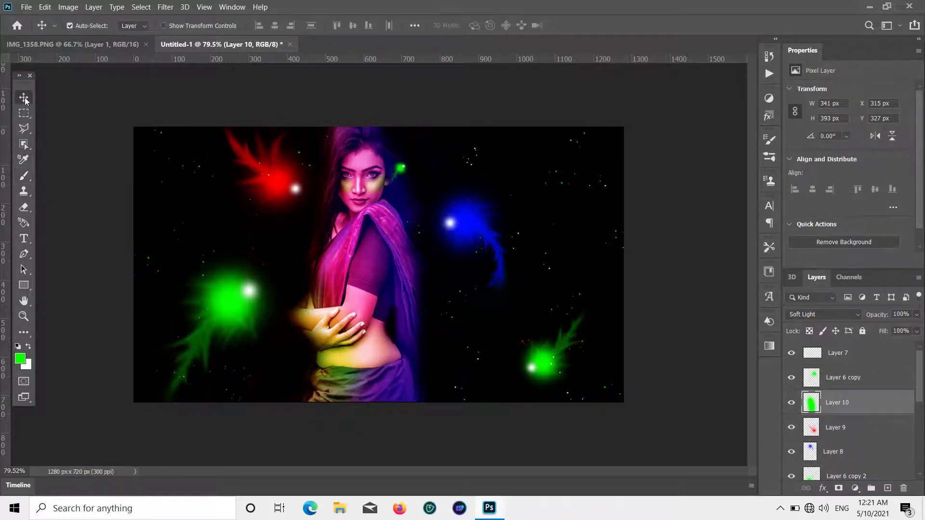
- Add another new layer with Soft Light blend mode and 17% opacity above the green tint layer
left_click(887, 488)
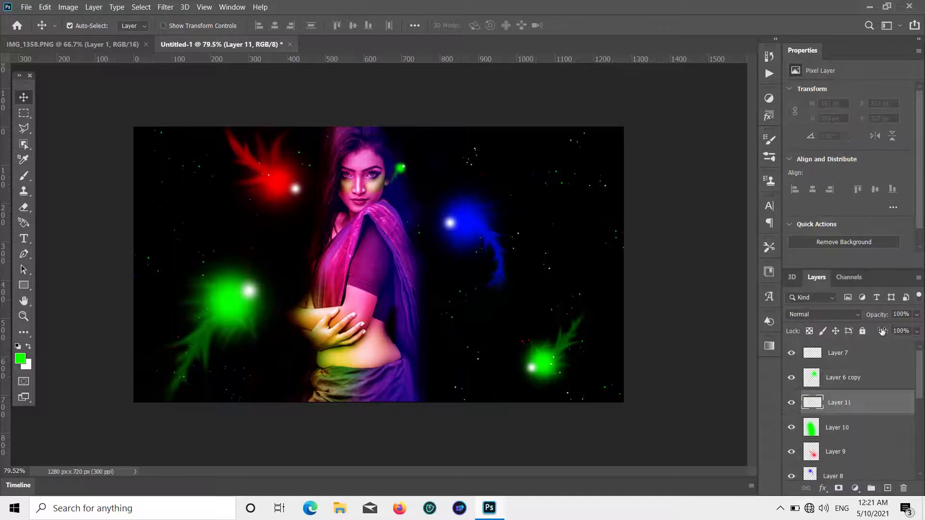
left_click(848, 314)
left_click(840, 355)
left_click(916, 314)
- Paint a faint green tint across the middle and right of the woman's bare waist with a 100 px soft brush
left_click(23, 175)
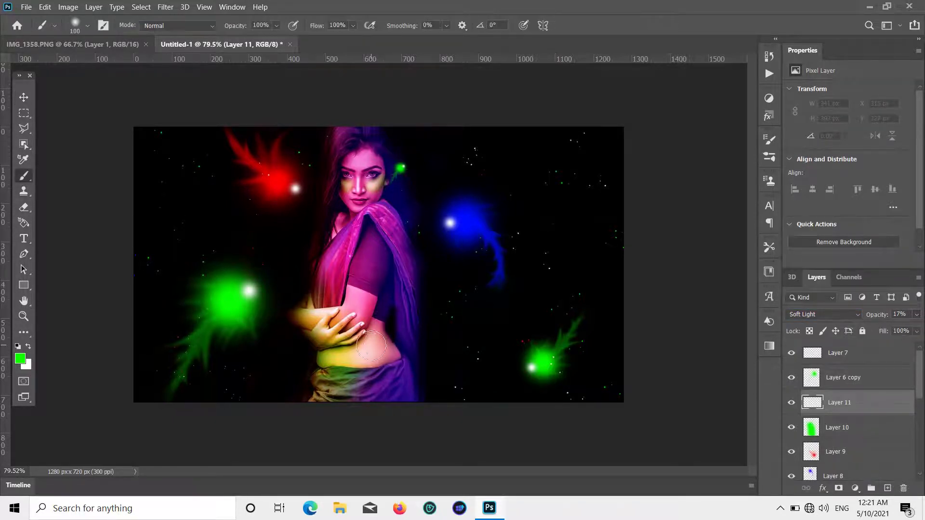
left_click_drag(359, 344, 383, 327)
mouse_move(360, 361)
left_mouse_down()
mouse_move(379, 328)
mouse_move(353, 366)
mouse_move(381, 359)
left_mouse_up()
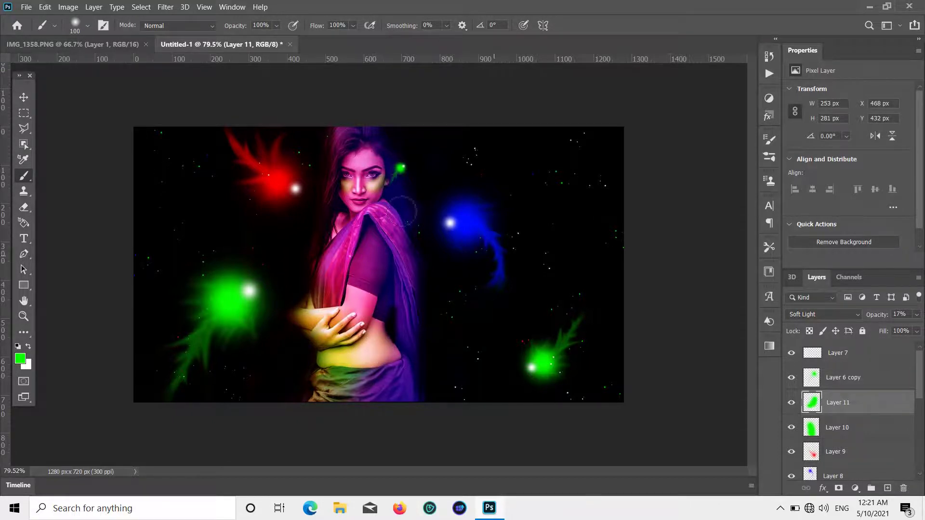
left_click(23, 96)
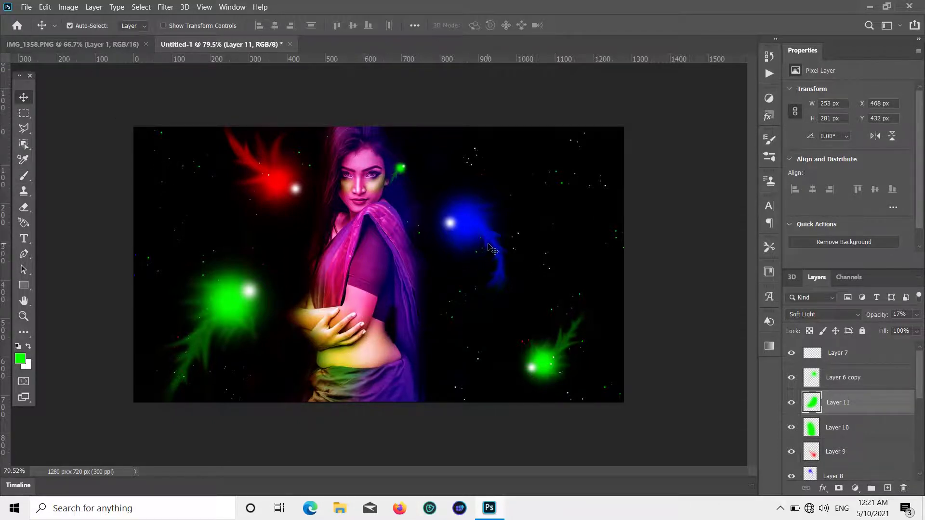
- Start saving the document as a Photoshop file and replace the default file name with the person's full name in lowercase without spaces
left_click(23, 5)
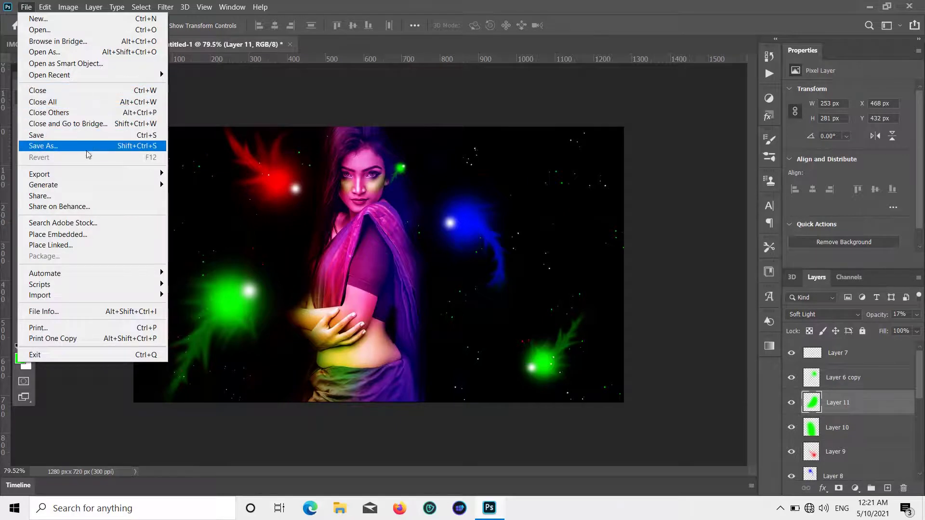
left_click(53, 142)
left_click(498, 345)
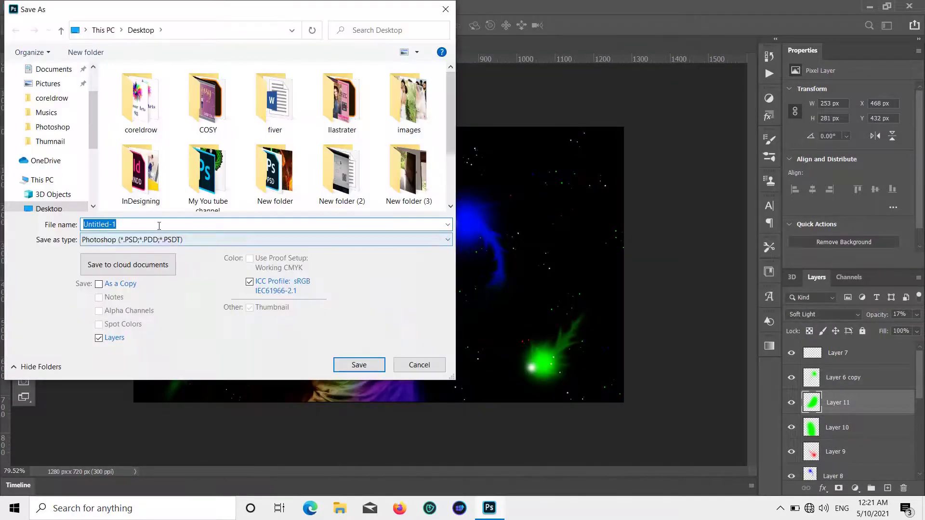
left_click(159, 225)
key("BackSpace")
key("BackSpace")
key("BackSpace")
key("BackSpace")
key("BackSpace")
key("BackSpace")
key("BackSpace")
key("BackSpace")
key("BackSpace")
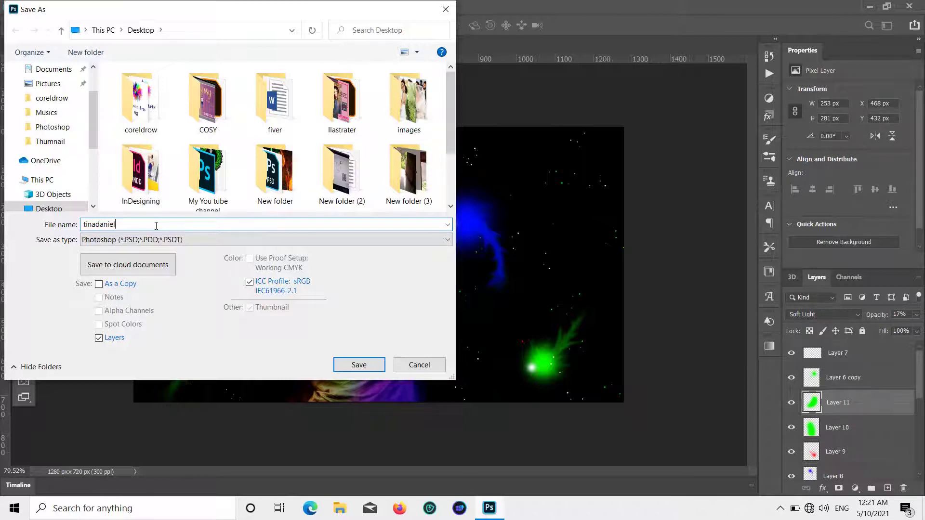
- Save the PSD in the Photoshop folder on the Desktop with Maximize Compatibility enabled
scroll(159, 154, "down", 3)
left_click(153, 149)
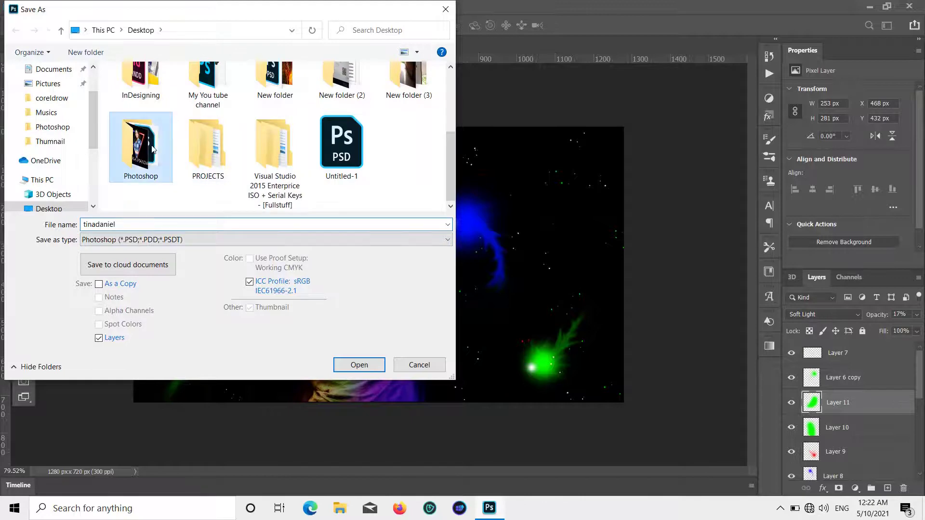
double_click(153, 149)
left_click(376, 364)
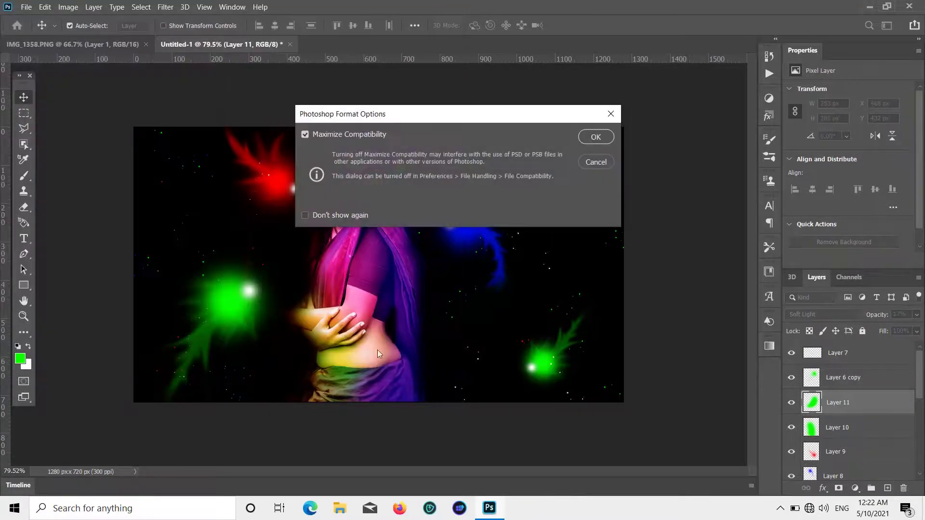
left_click(593, 135)
- Export the image as a 1280 x 720 px PNG with transparency into the Photoshop folder, keeping the document's file name
left_click(26, 7)
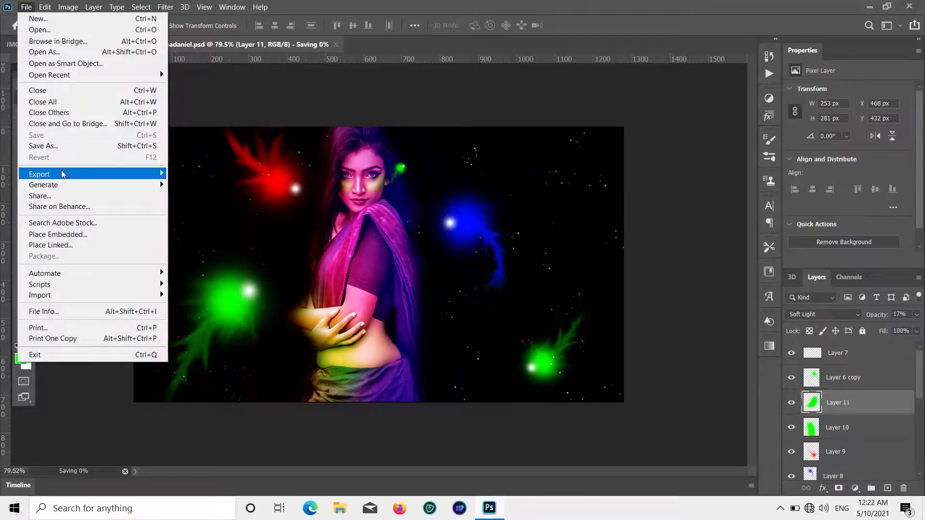
mouse_move(72, 174)
left_click(233, 185)
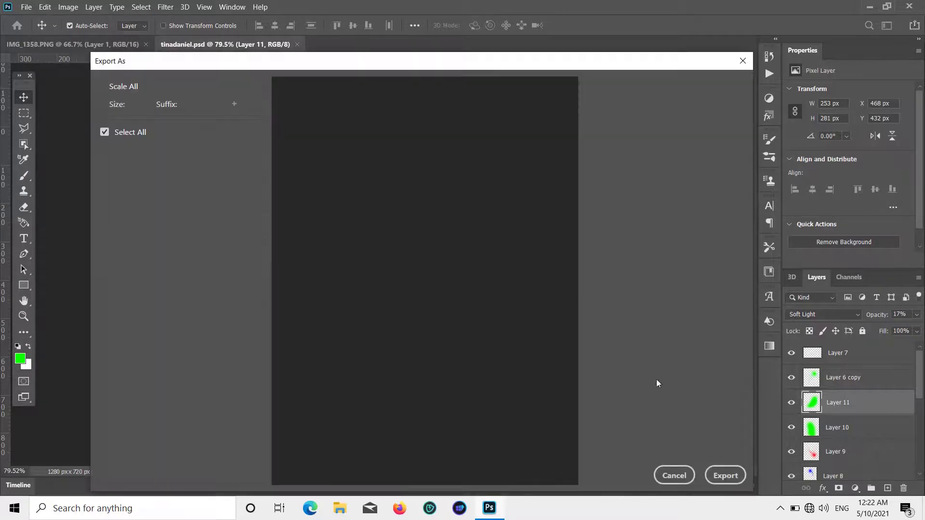
left_click(726, 476)
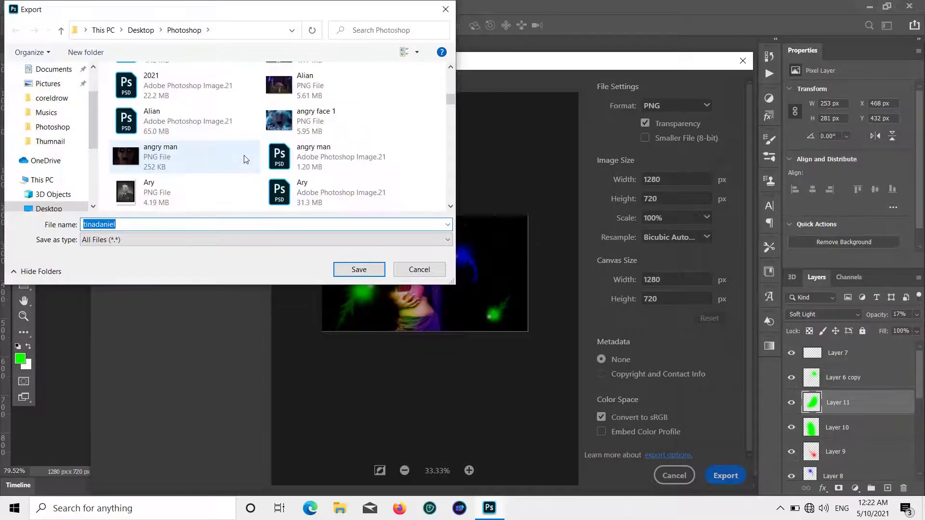
left_click(358, 270)
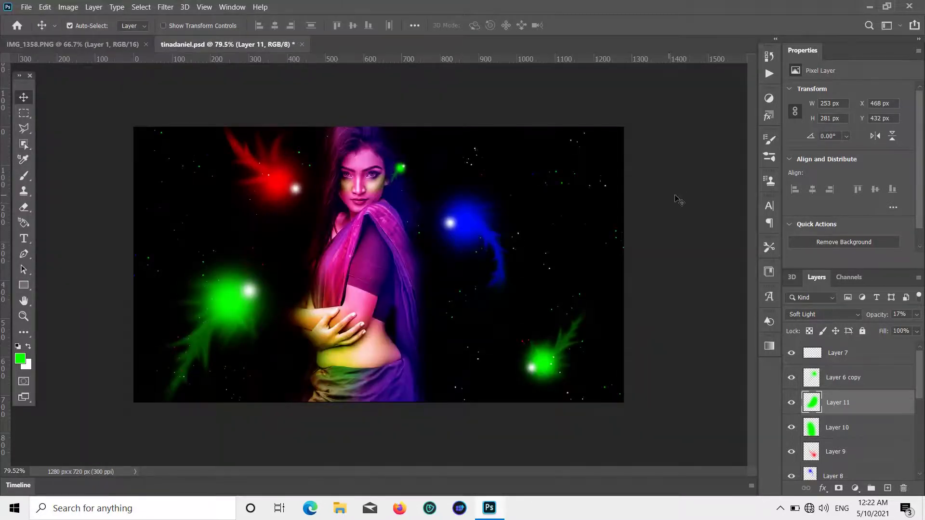
scroll(688, 199, "up", 2)
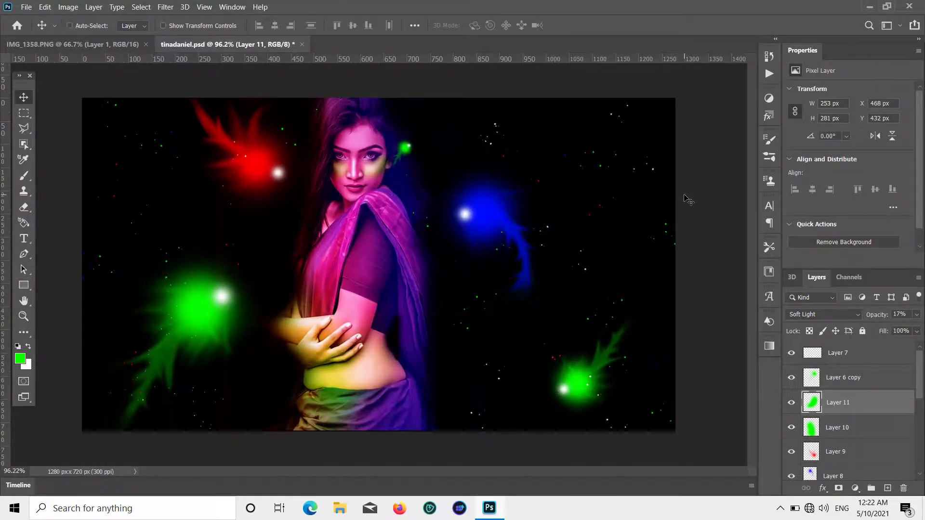